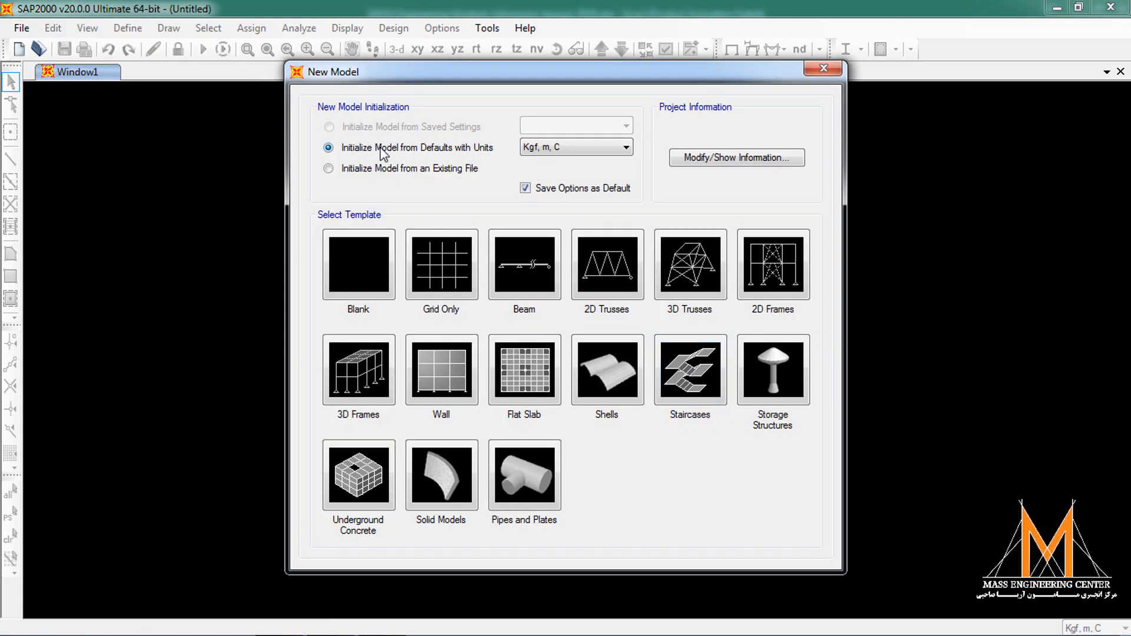
Check the Kgf, m, C unit choice for the new model and look over its project information fields.
click(592, 149)
click(593, 150)
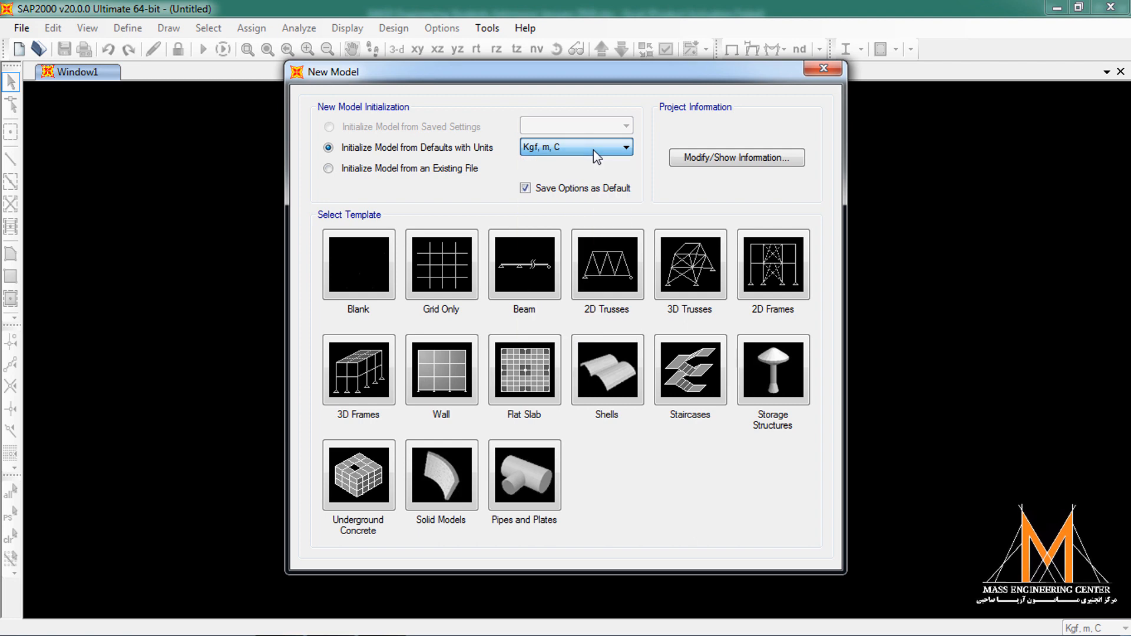
click(775, 164)
click(509, 192)
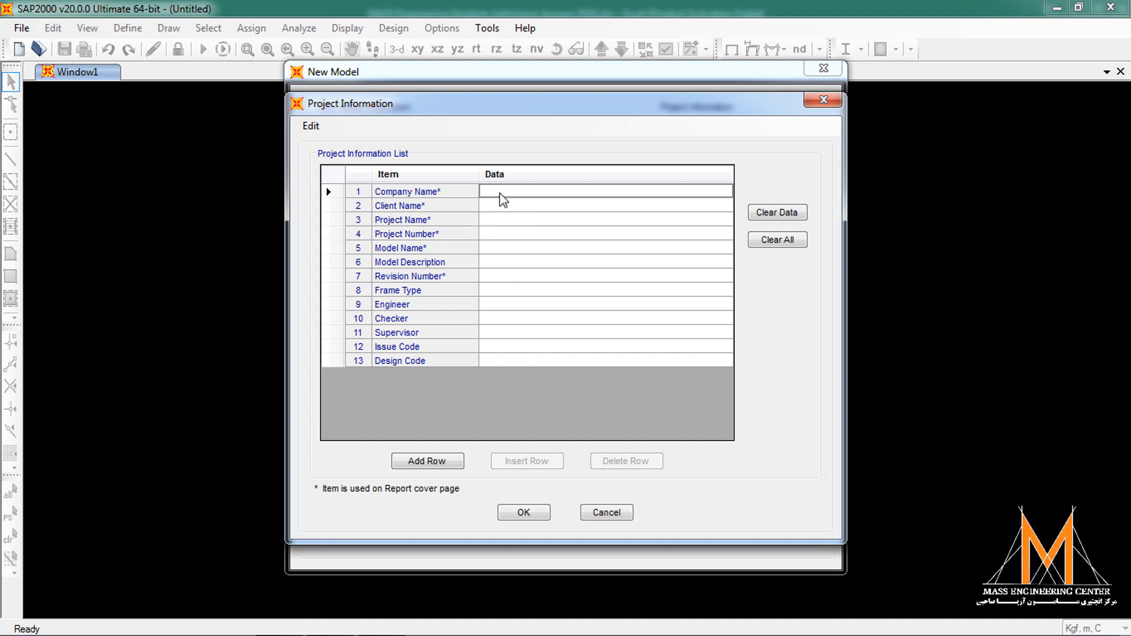
click(437, 360)
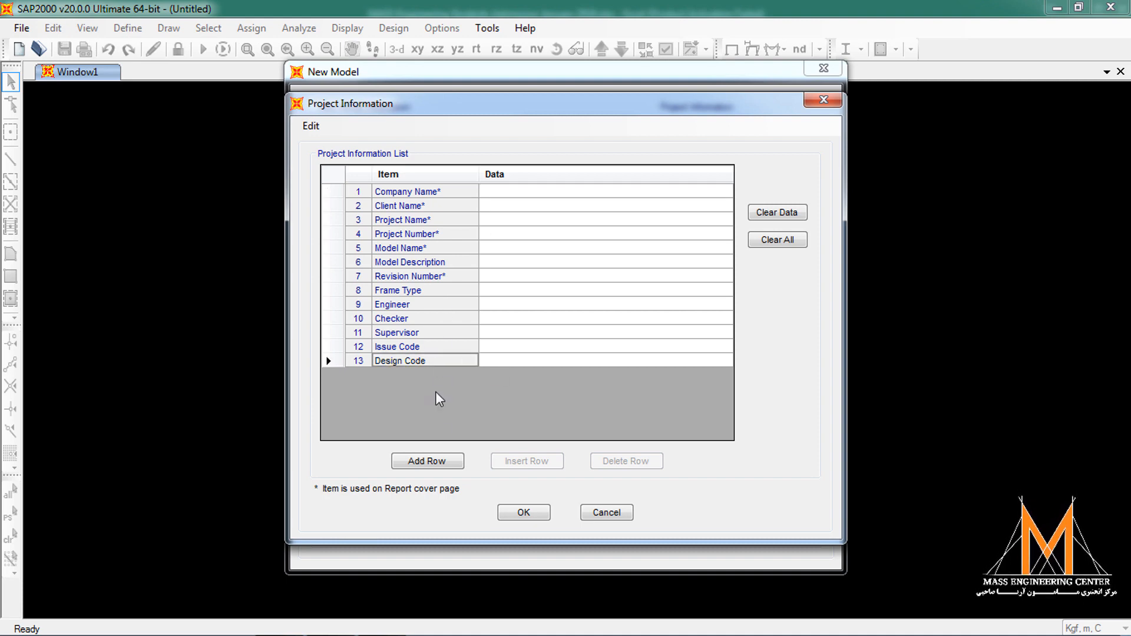
Add an extra row to the project information list, delete it again, and accept the list.
click(449, 466)
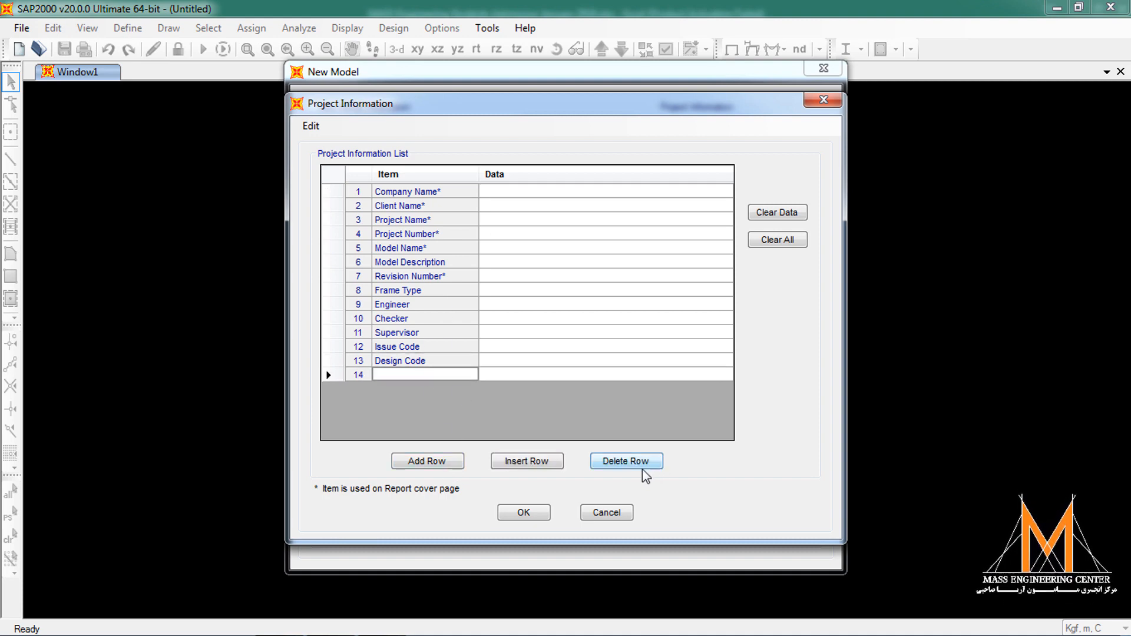
click(642, 470)
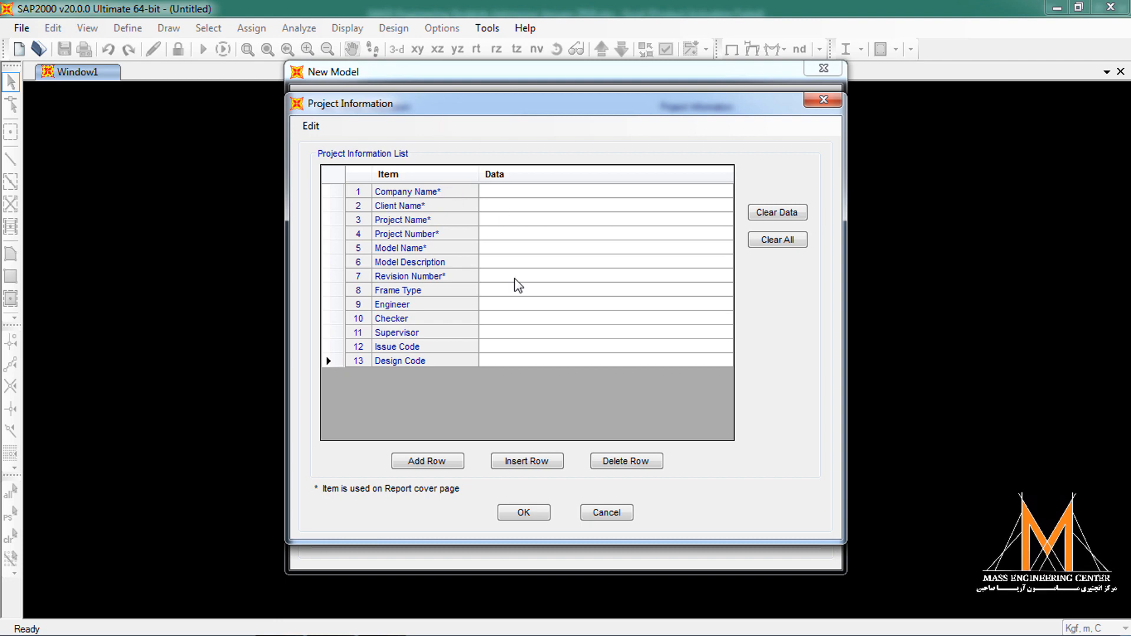
click(529, 510)
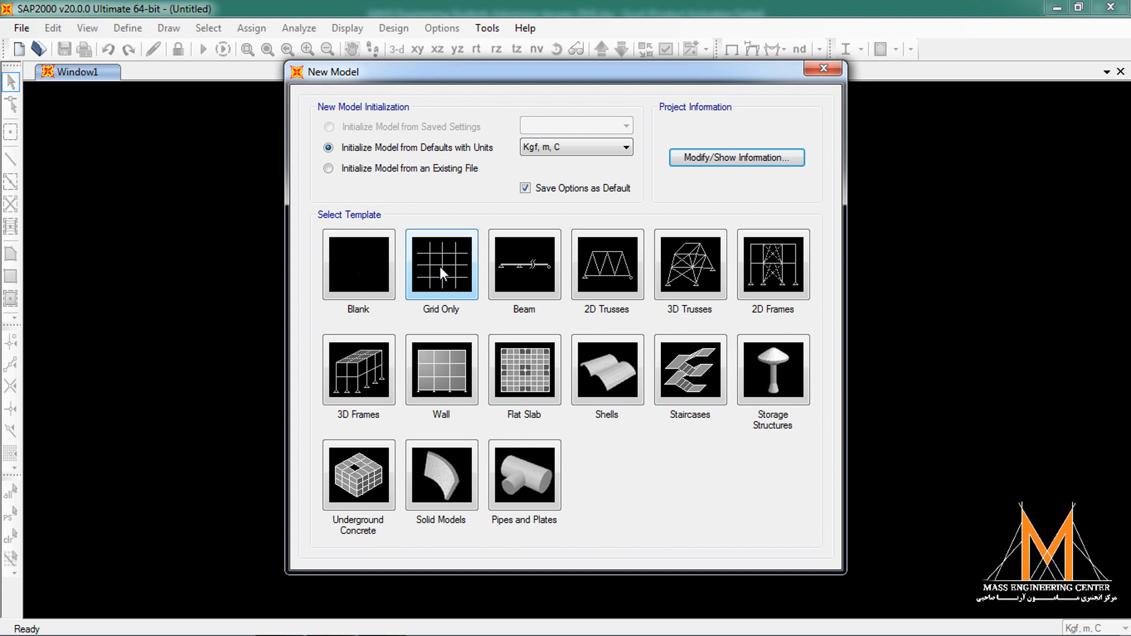
Start a model from the 2D Trusses template with Sloped Truss as the truss type.
click(603, 269)
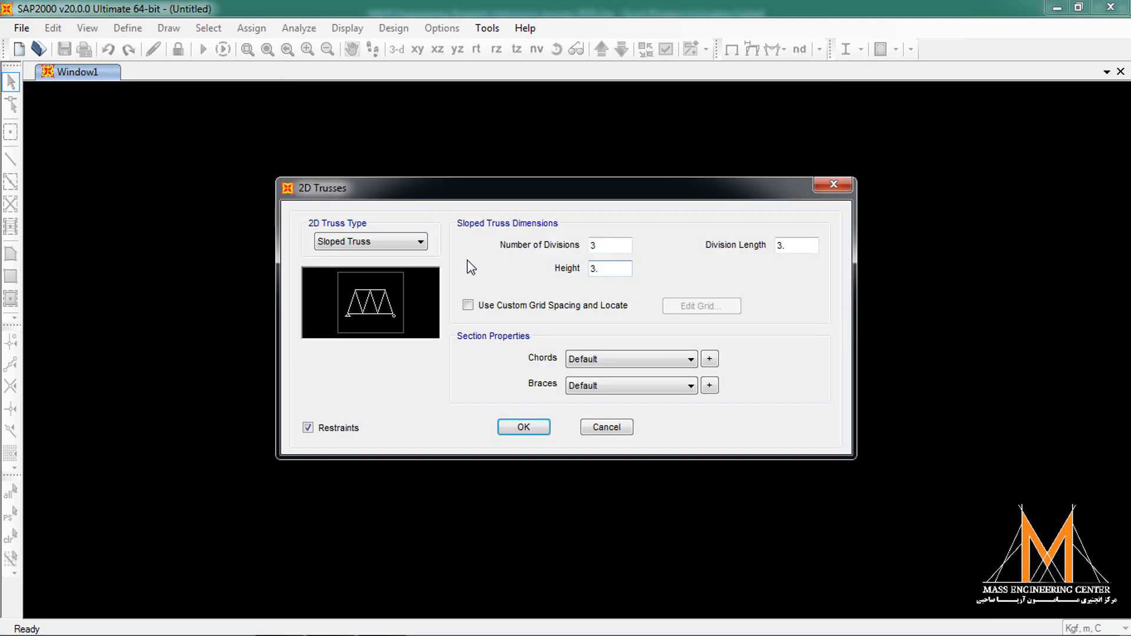
click(395, 248)
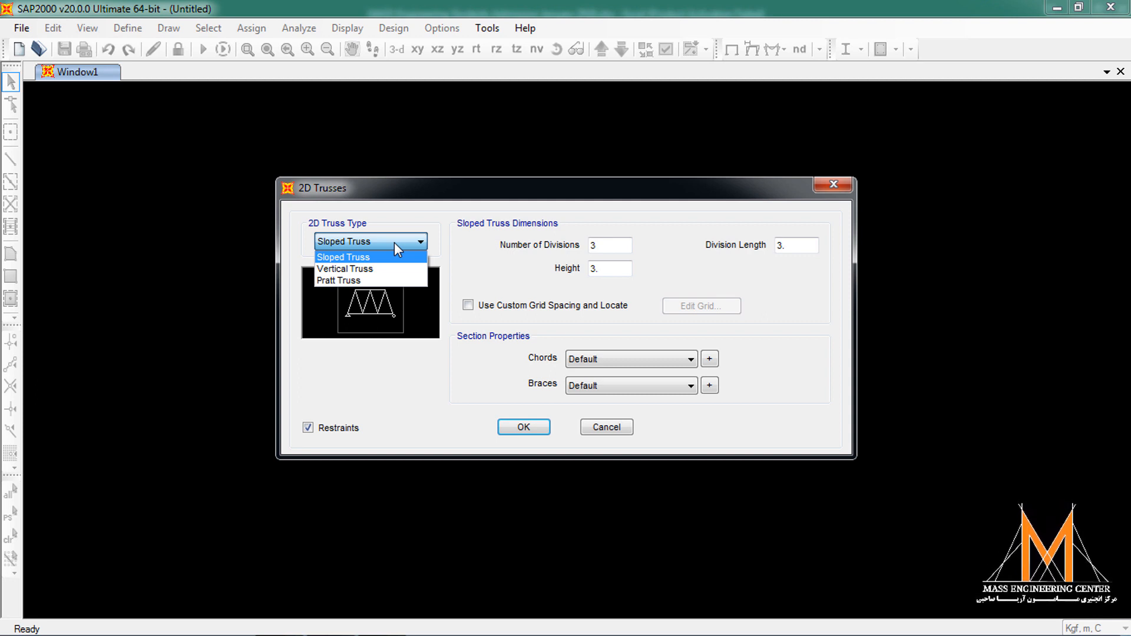
click(368, 259)
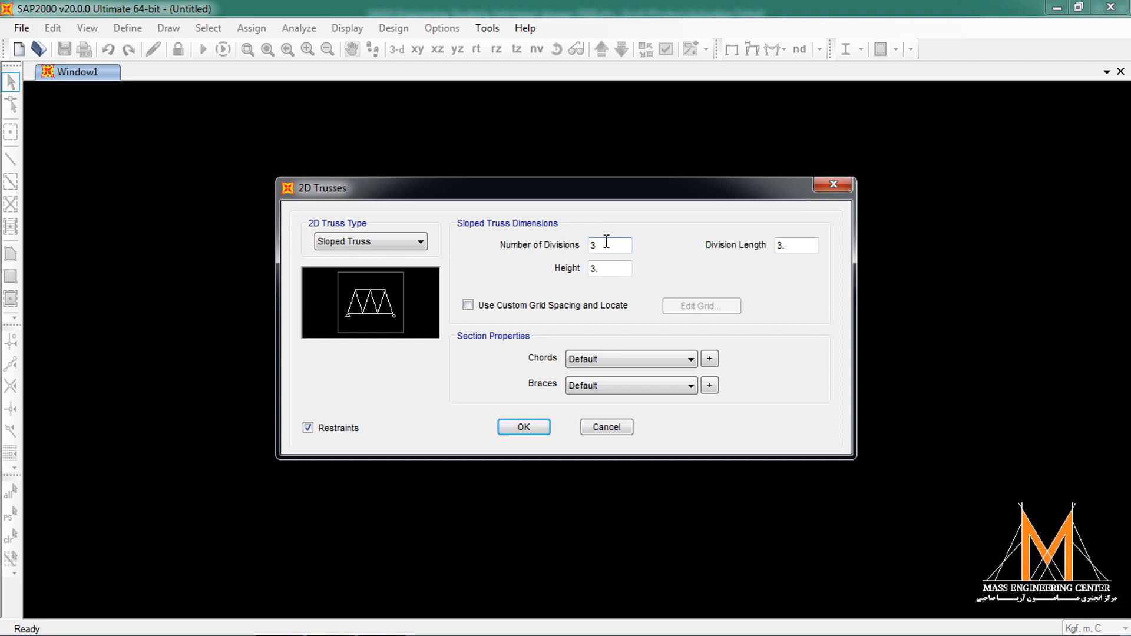
Examine the sloped truss fields for number of divisions, division length and height.
drag(615, 245, 583, 250)
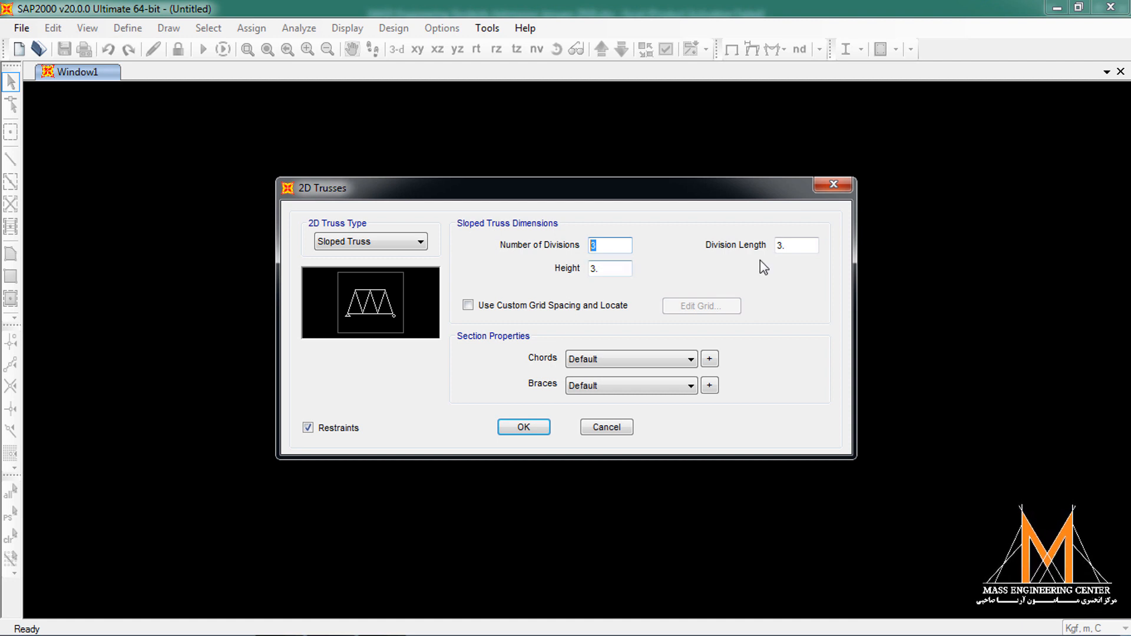
double_click(781, 246)
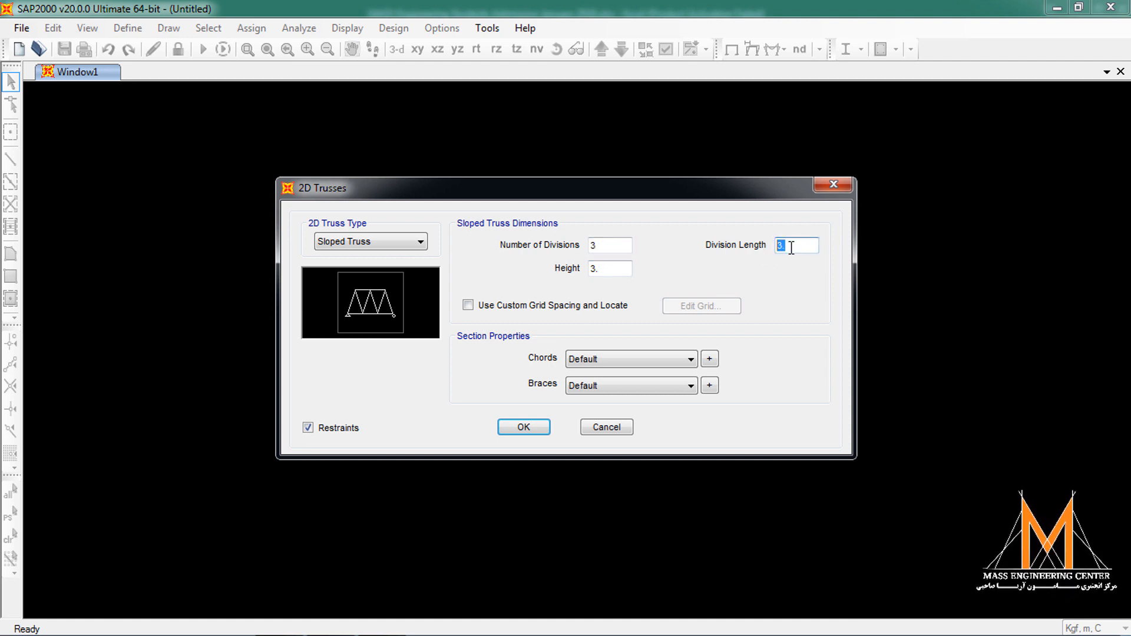
double_click(599, 269)
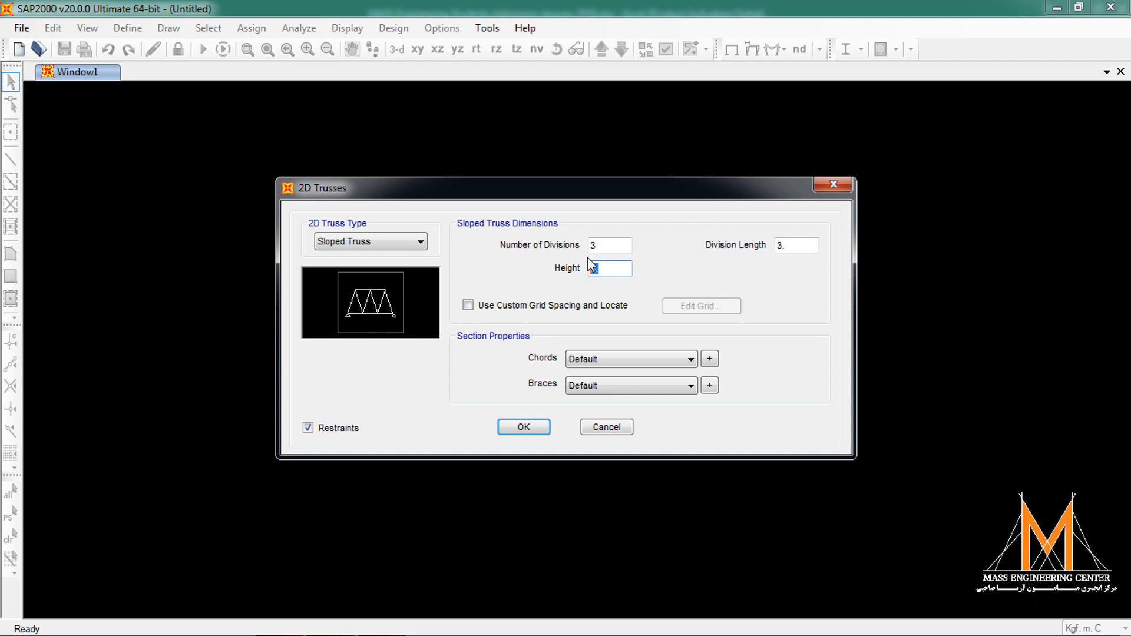
double_click(607, 246)
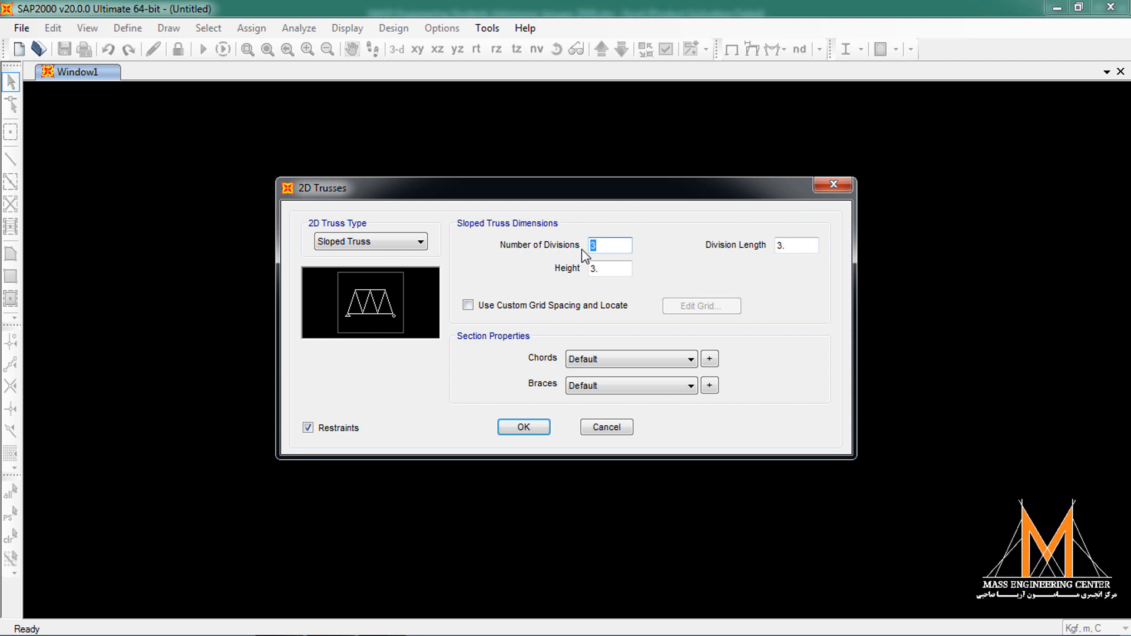
double_click(781, 243)
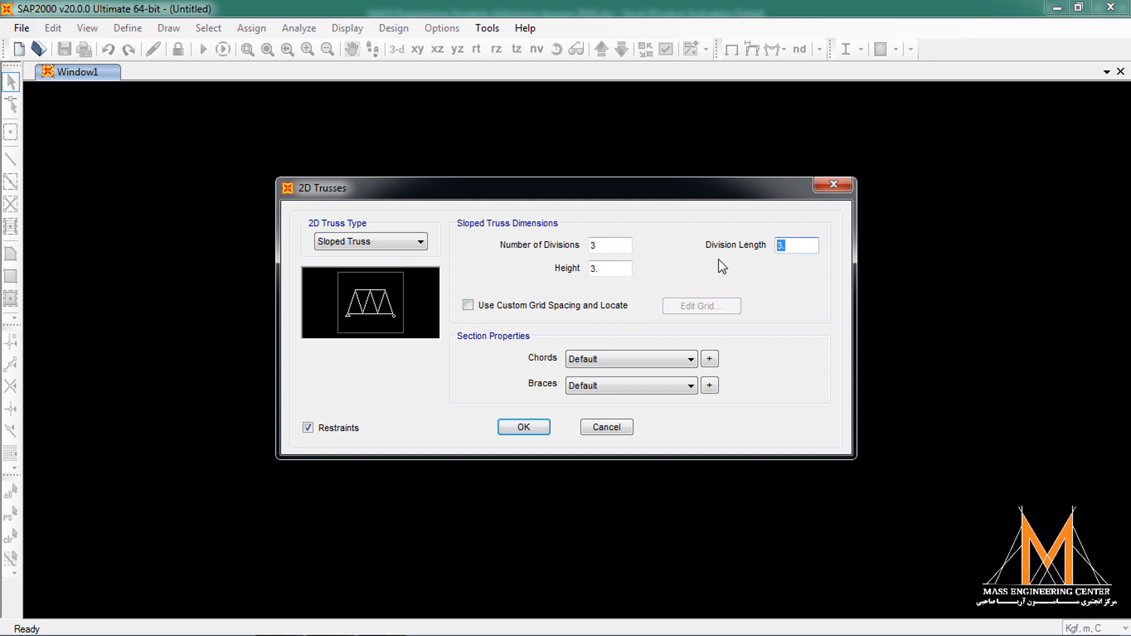
Enable custom grid spacing and location for the sloped truss and open its grid data displayed as Spacing.
click(489, 311)
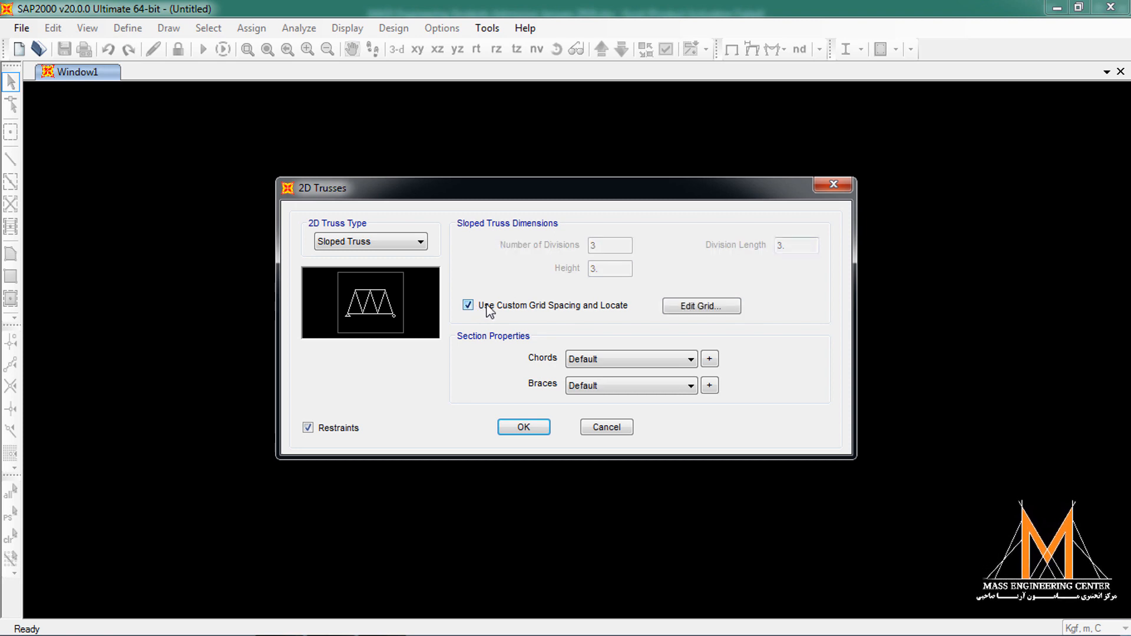
click(724, 312)
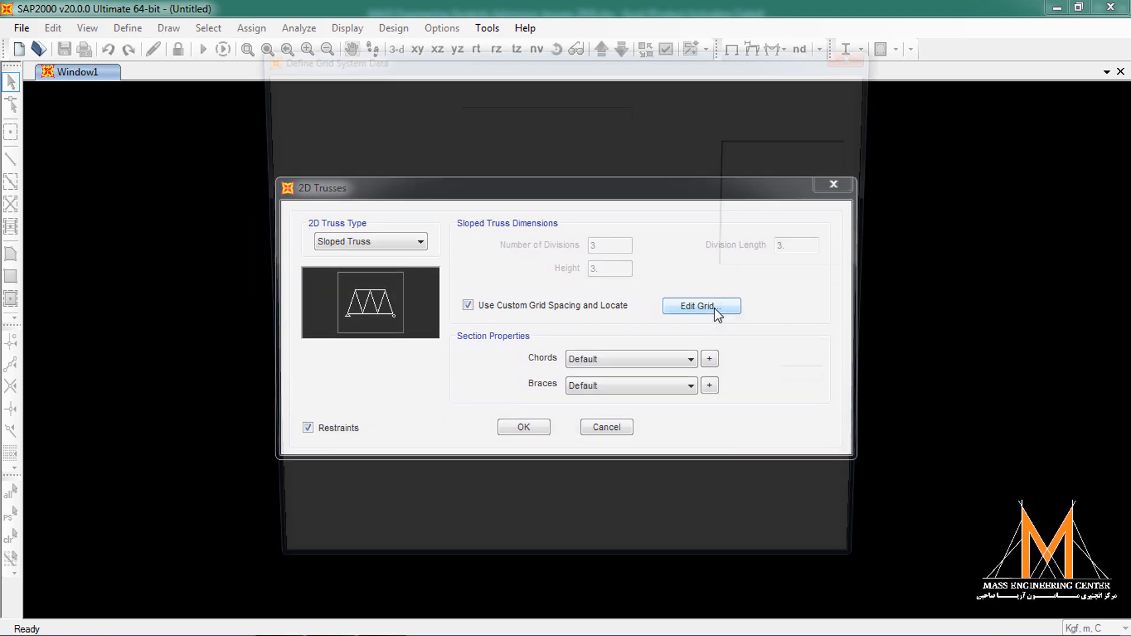
click(836, 301)
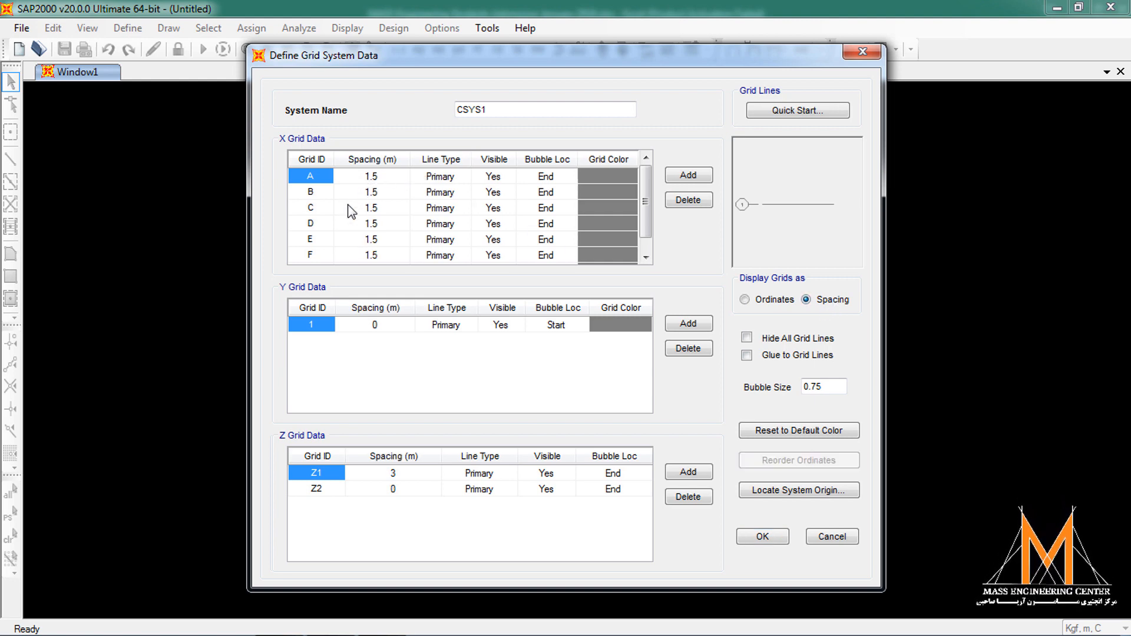
Go through the X and Z grid spacings, accept the grid data, and generate the sloped truss.
mouse_move(647, 177)
mouse_down()
mouse_move(649, 238)
mouse_move(646, 177)
mouse_up()
click(393, 473)
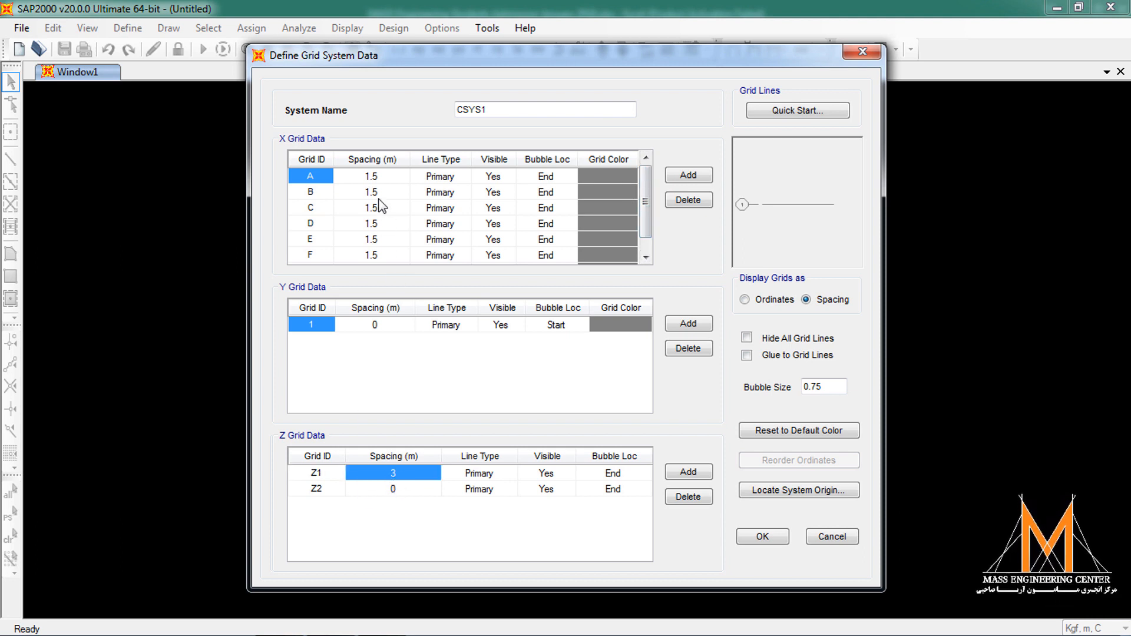
click(371, 182)
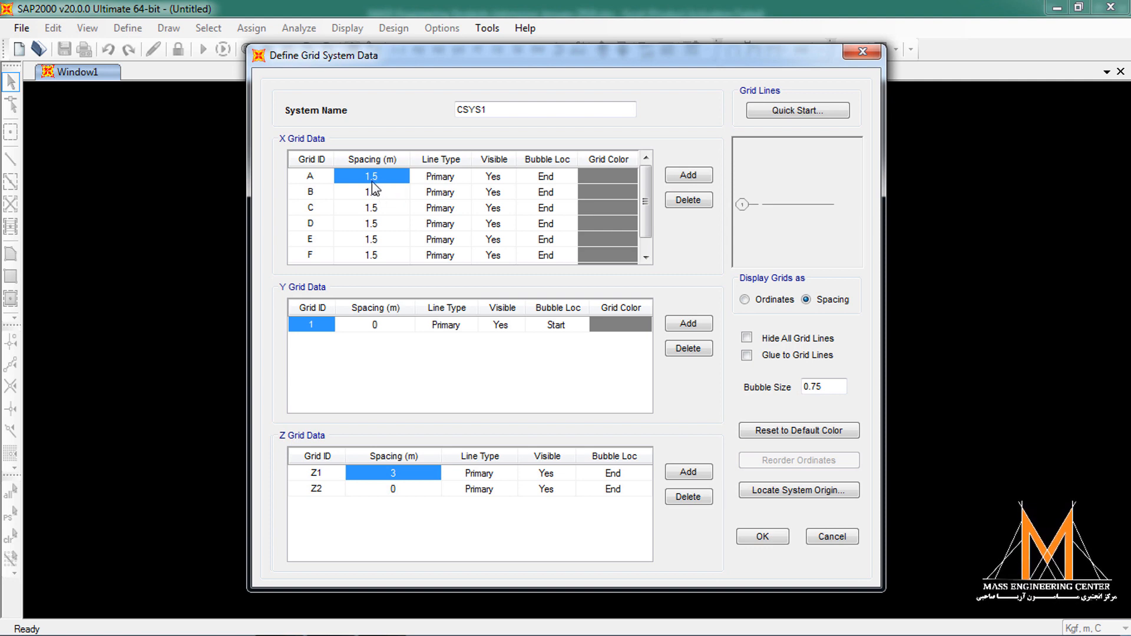
scroll(382, 203, down, 1)
scroll(380, 242, up, 1)
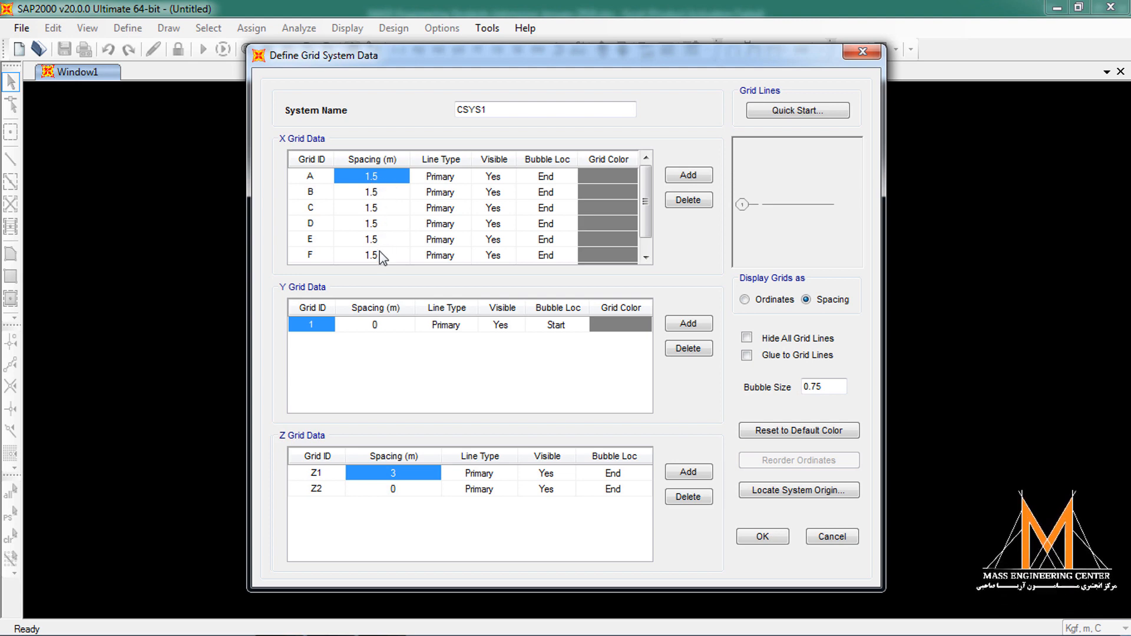
click(762, 536)
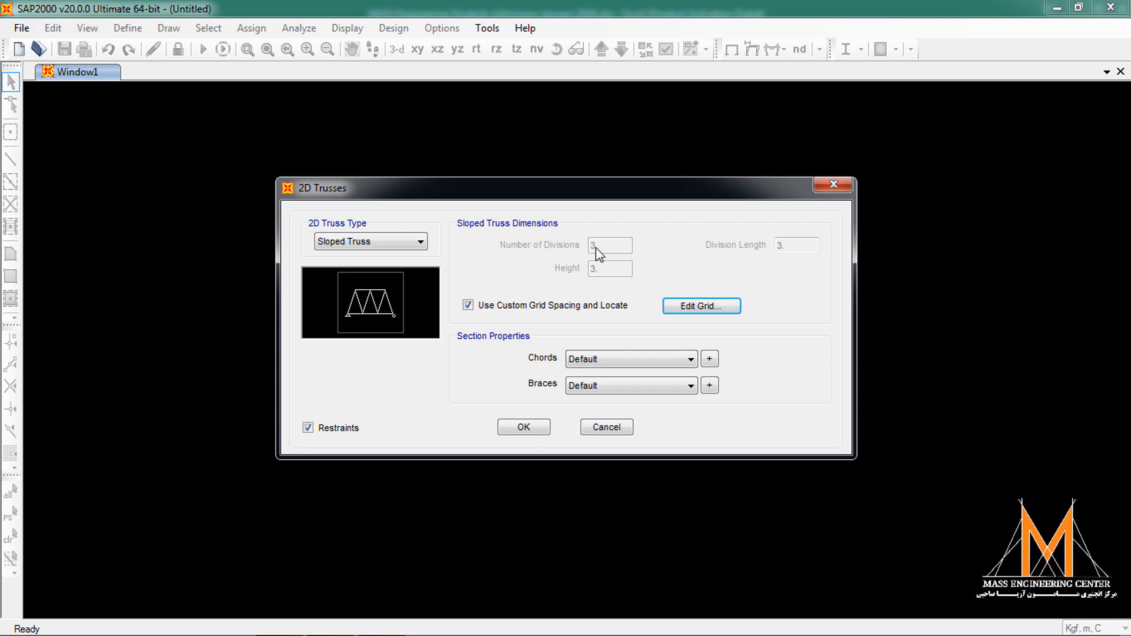
click(526, 427)
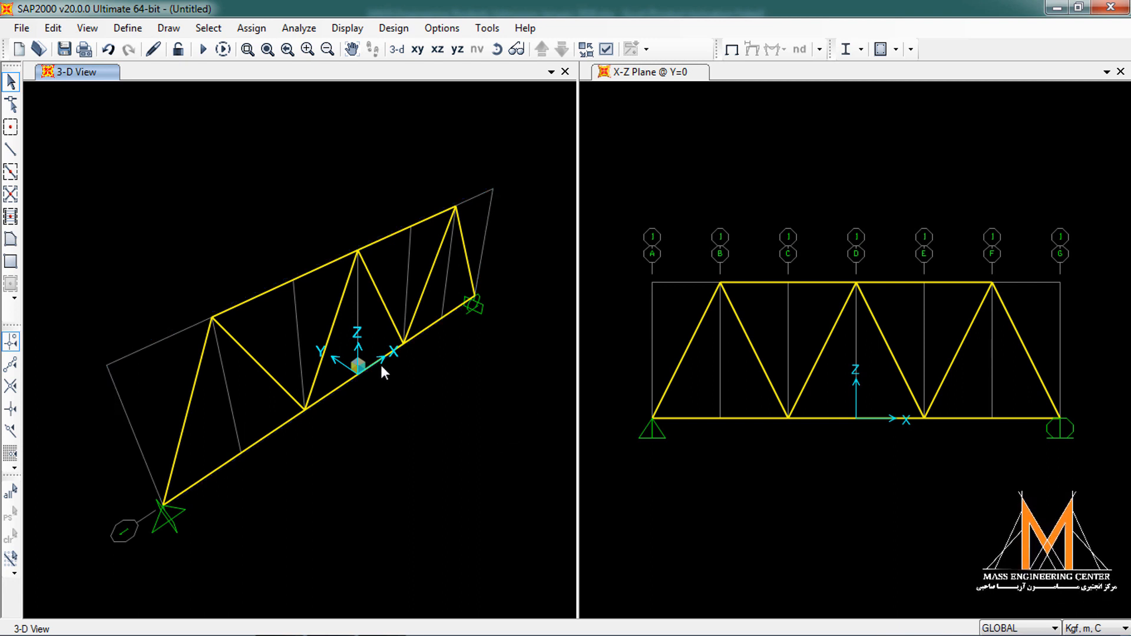
Start another new model from the 2D Trusses template, discarding the current truss without saving.
click(9, 34)
click(73, 34)
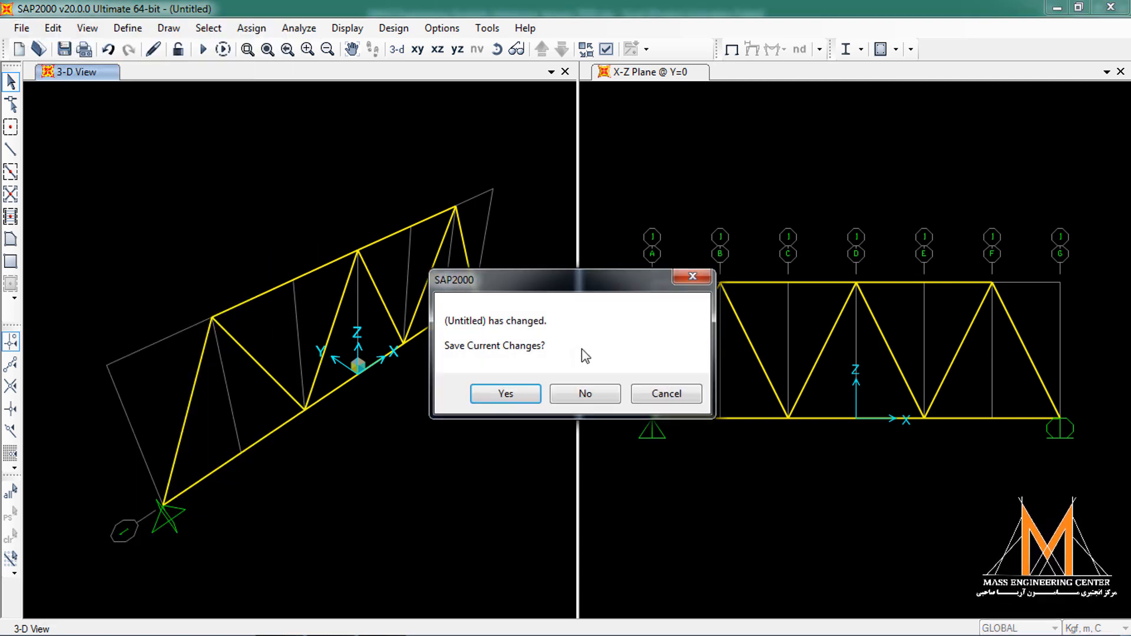
click(563, 394)
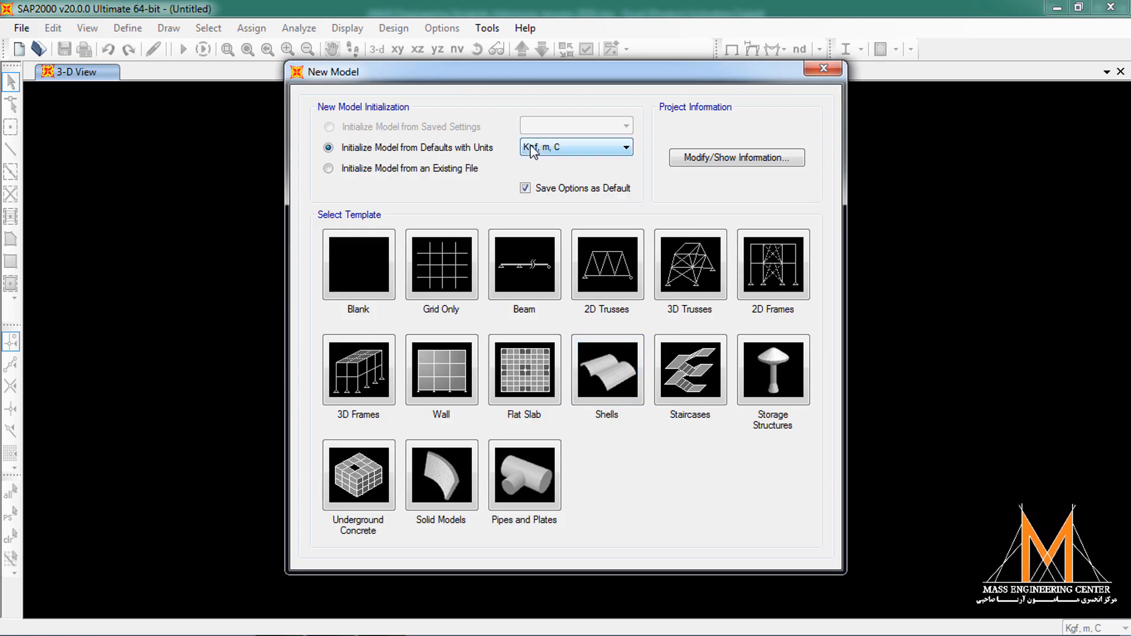
click(617, 264)
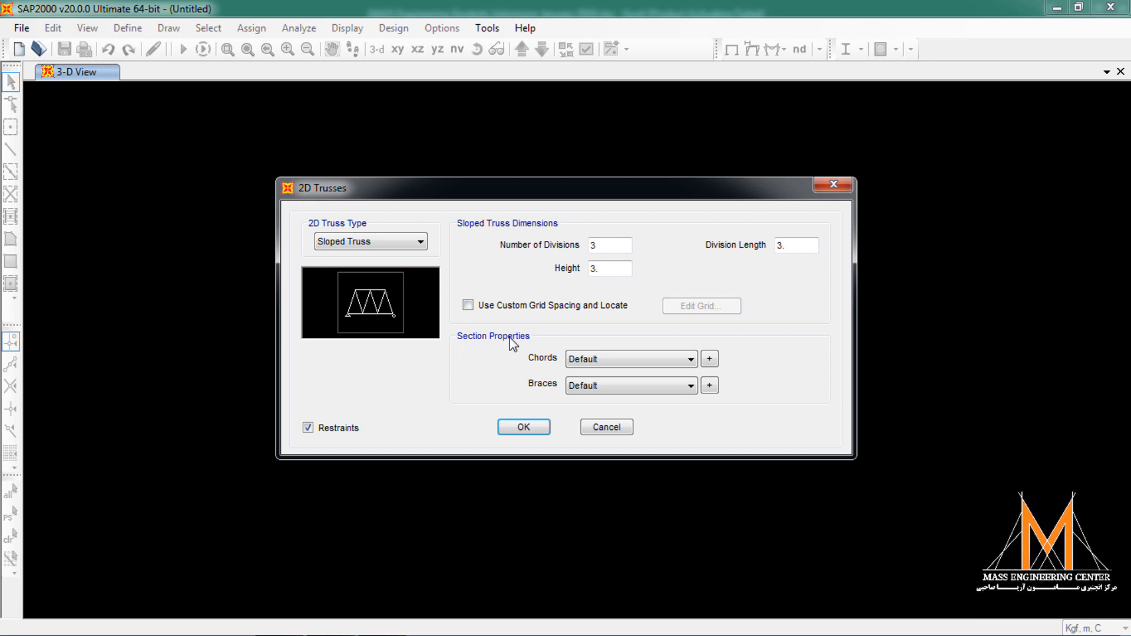
Look at the chord section choices and the available steel frame section types without adding a property.
click(608, 361)
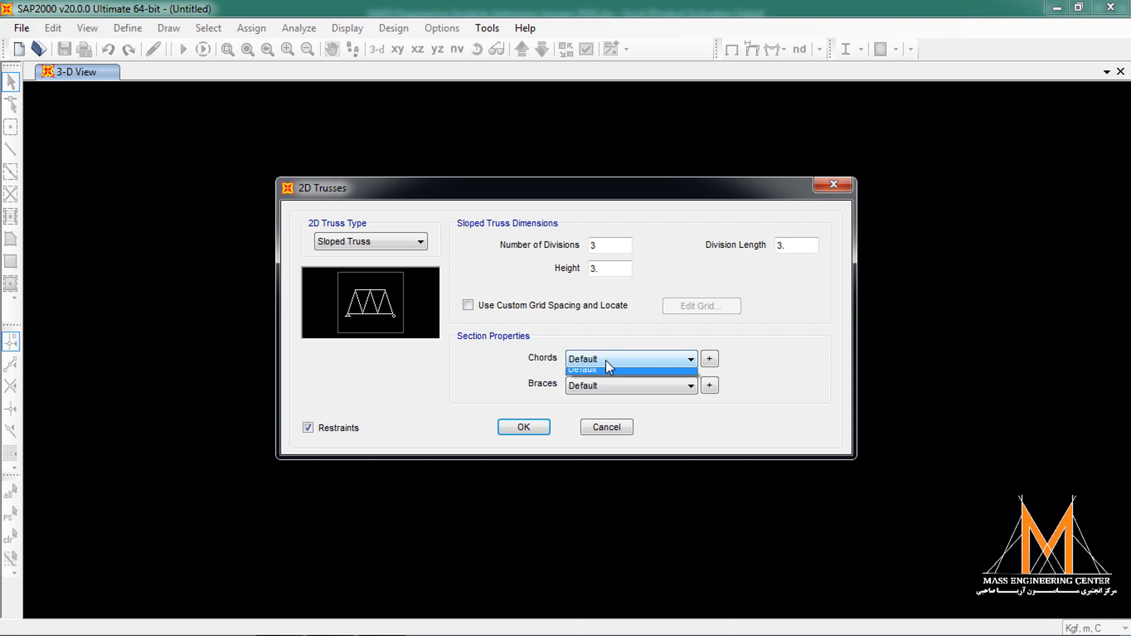
click(607, 358)
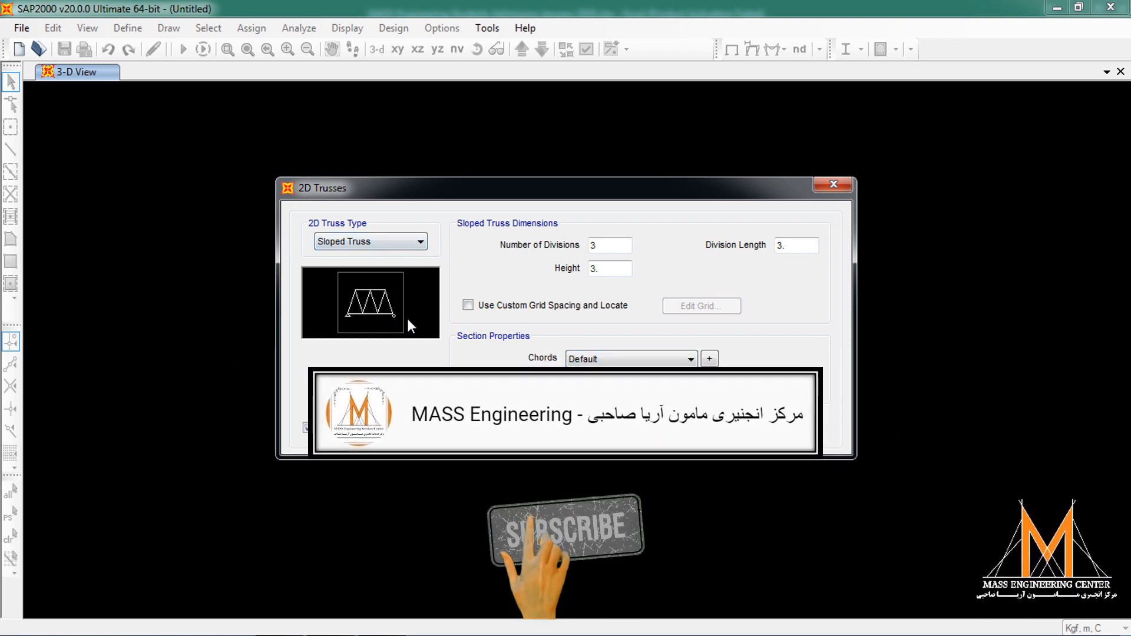
click(710, 358)
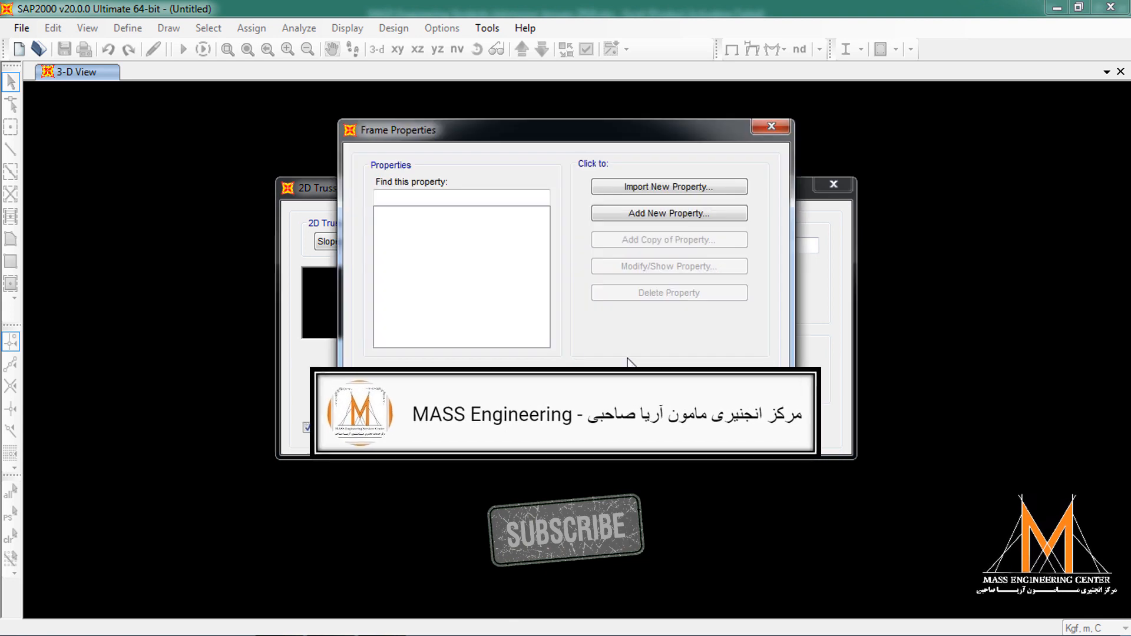
click(661, 215)
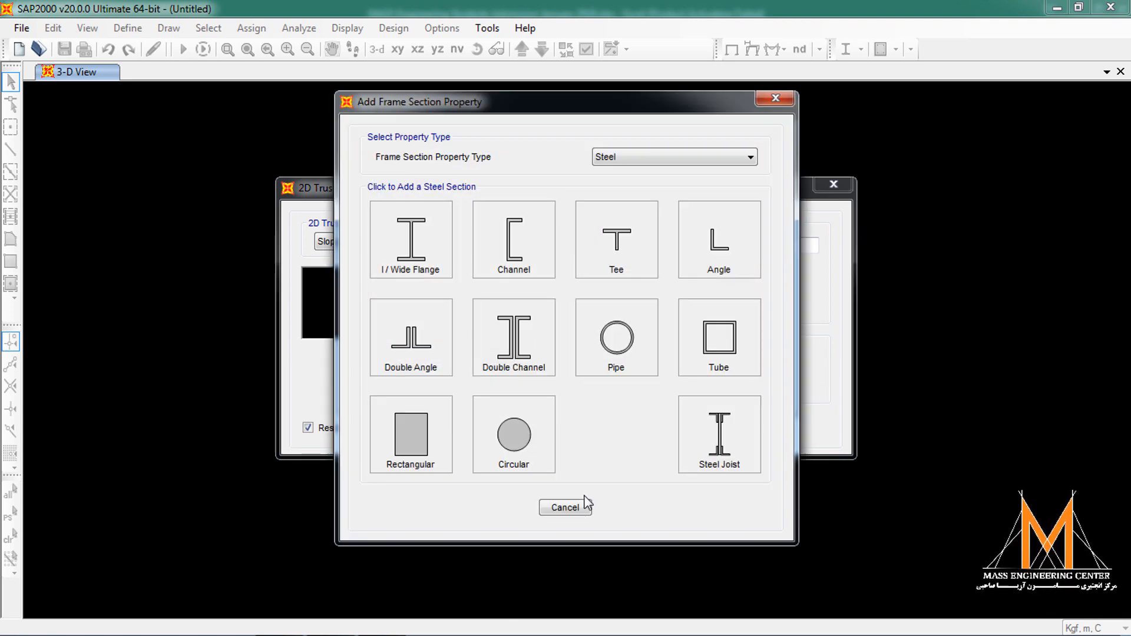
click(566, 507)
click(617, 389)
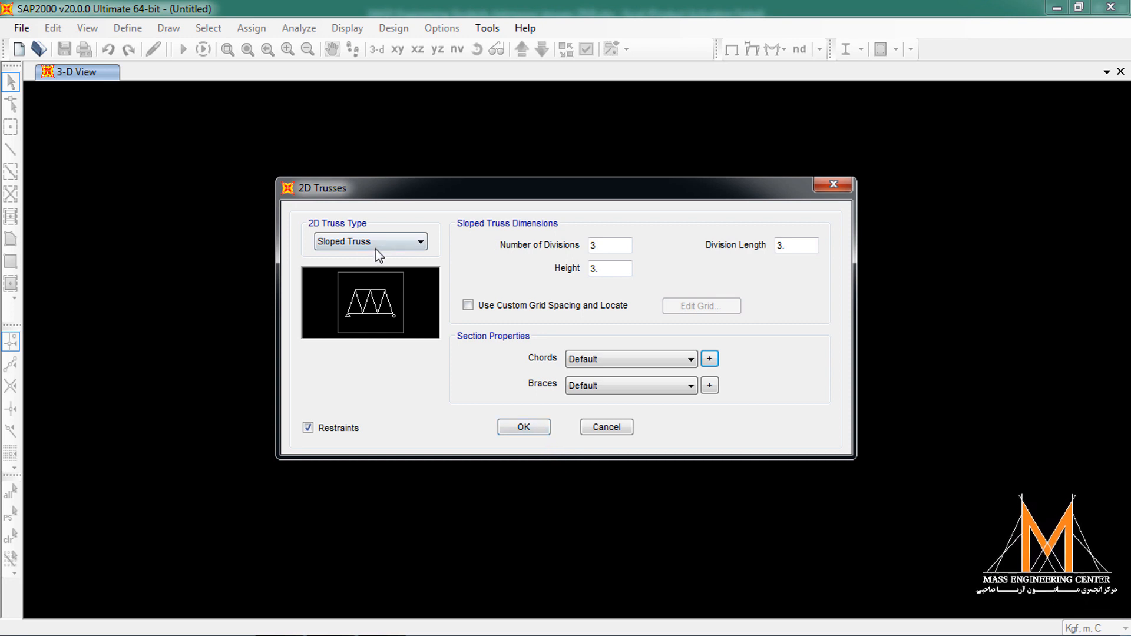
Switch the 2D truss type to Vertical Truss and look over its dimension fields.
click(389, 240)
click(345, 268)
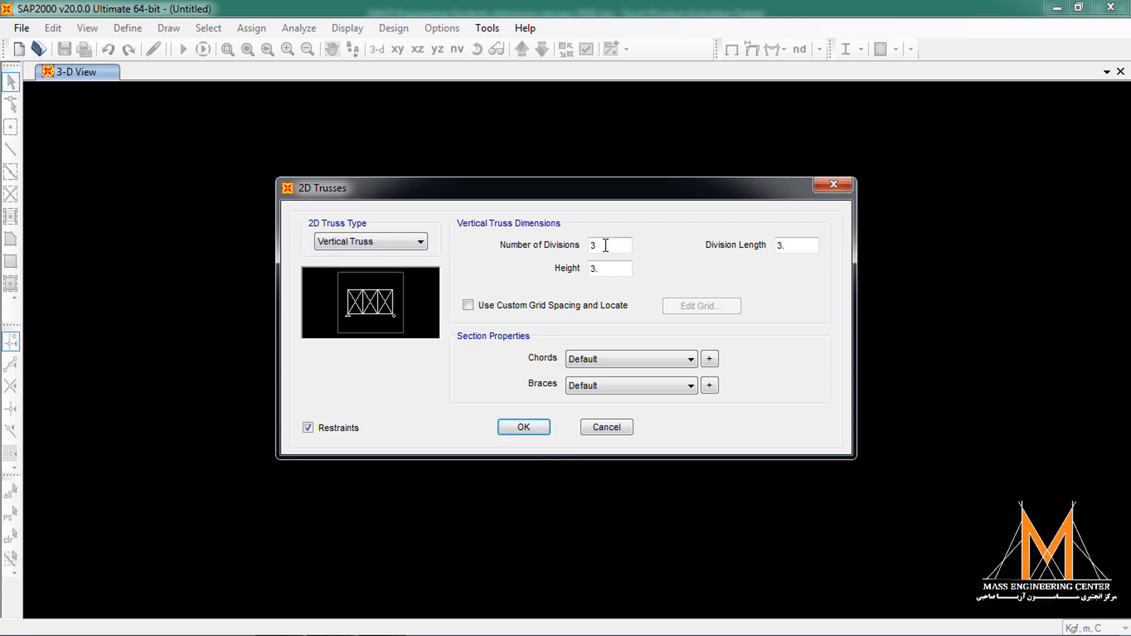
click(628, 265)
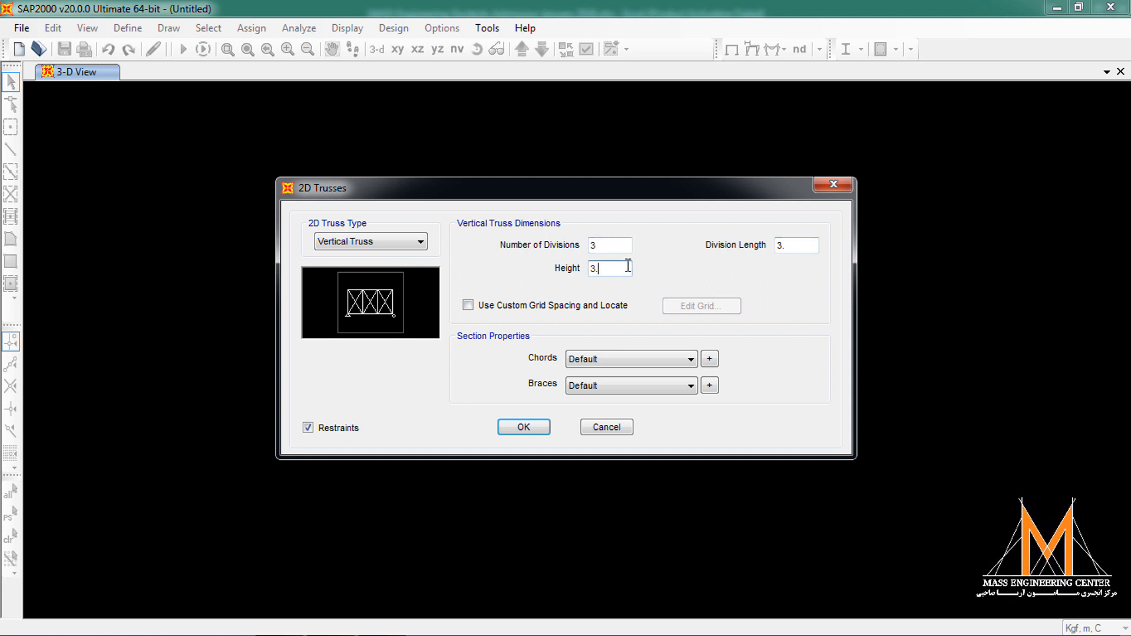
Switch the 2D truss type to Pratt Truss and look over its height and number-of-divisions fields.
click(387, 244)
click(362, 278)
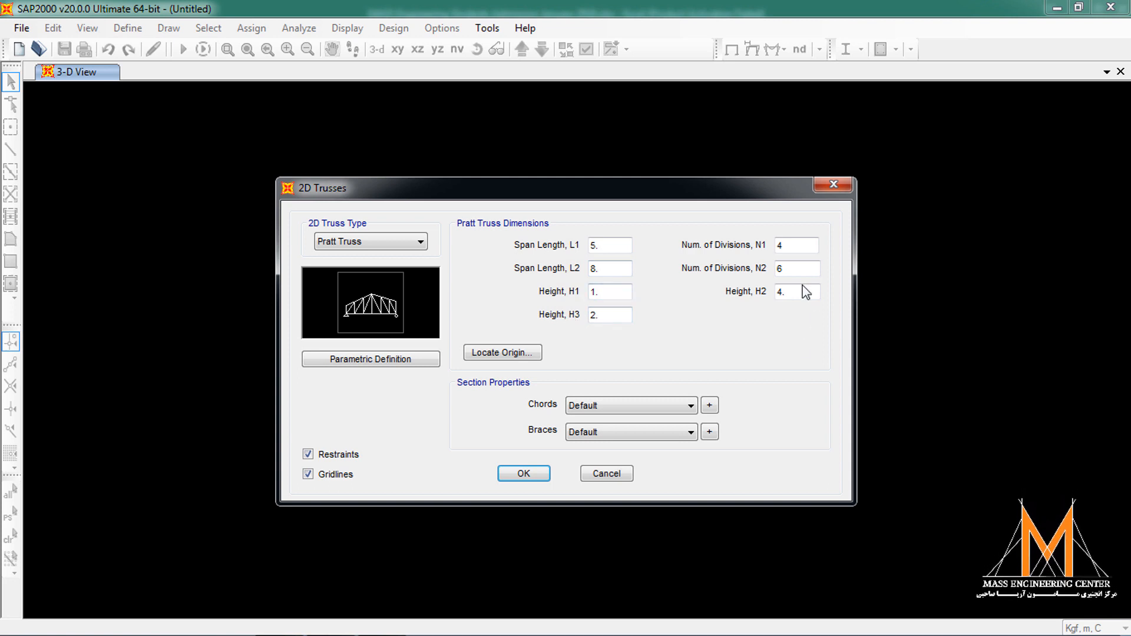
drag(811, 295, 728, 254)
drag(815, 273, 724, 259)
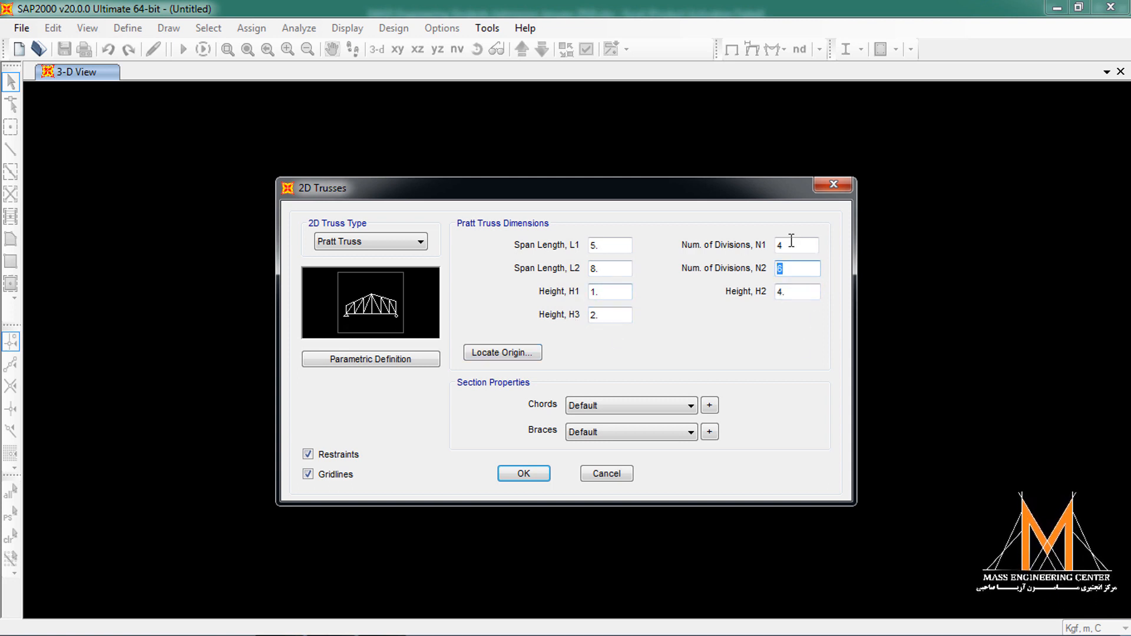
drag(789, 243, 699, 275)
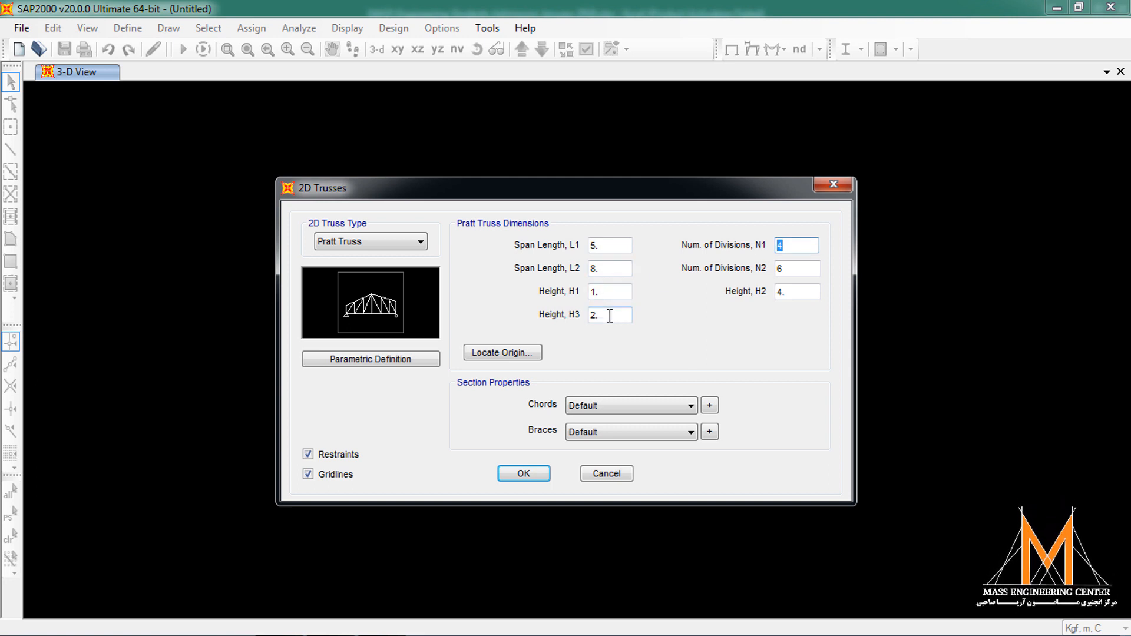
Examine the Pratt truss parametric definition diagram beside its dimension fields, and leave the 2D Trusses template without creating a model.
click(382, 360)
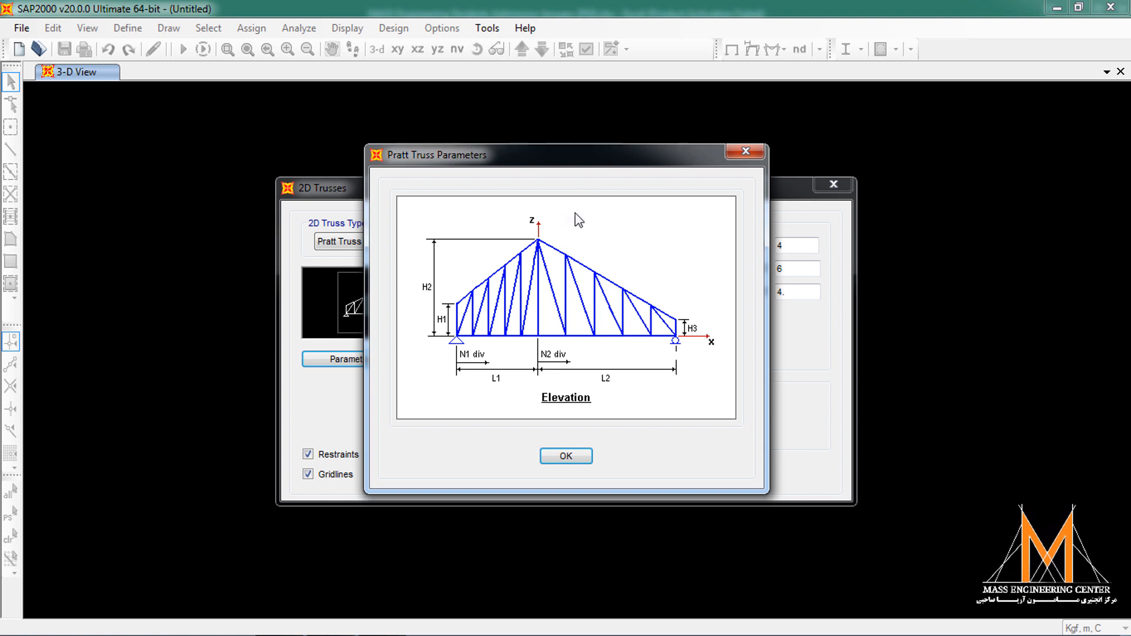
drag(593, 164, 826, 185)
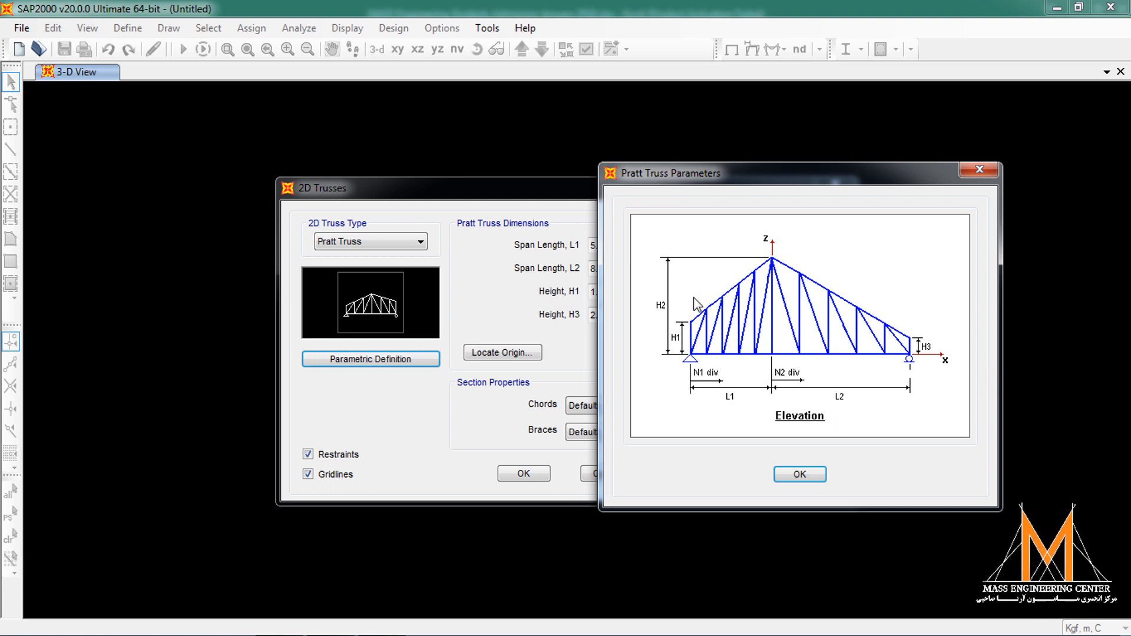
drag(744, 169, 876, 170)
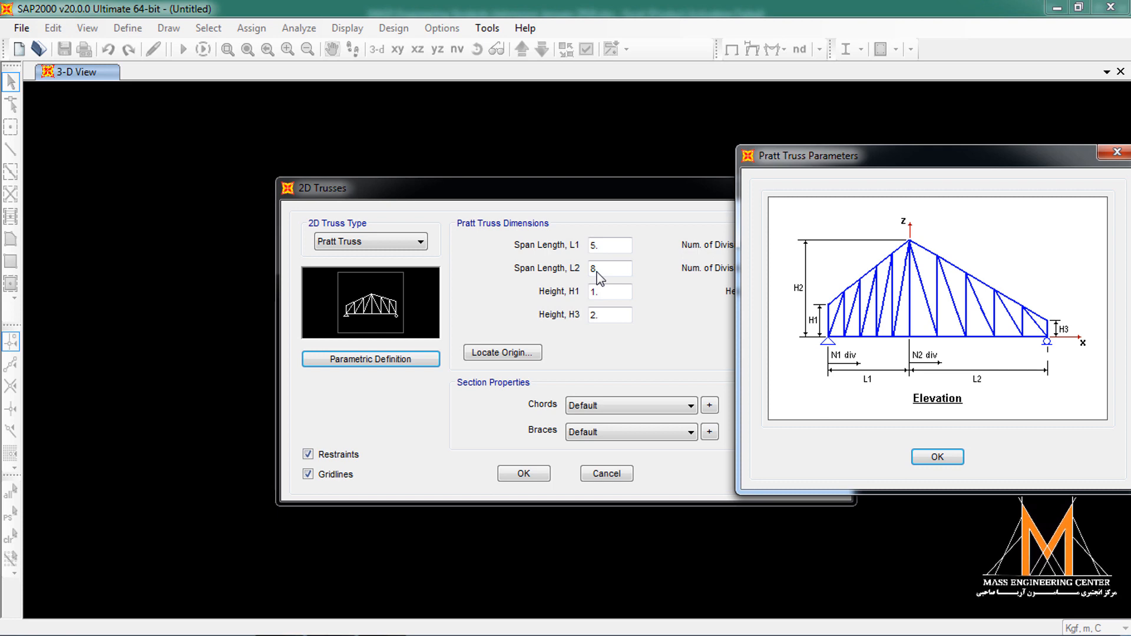
click(938, 459)
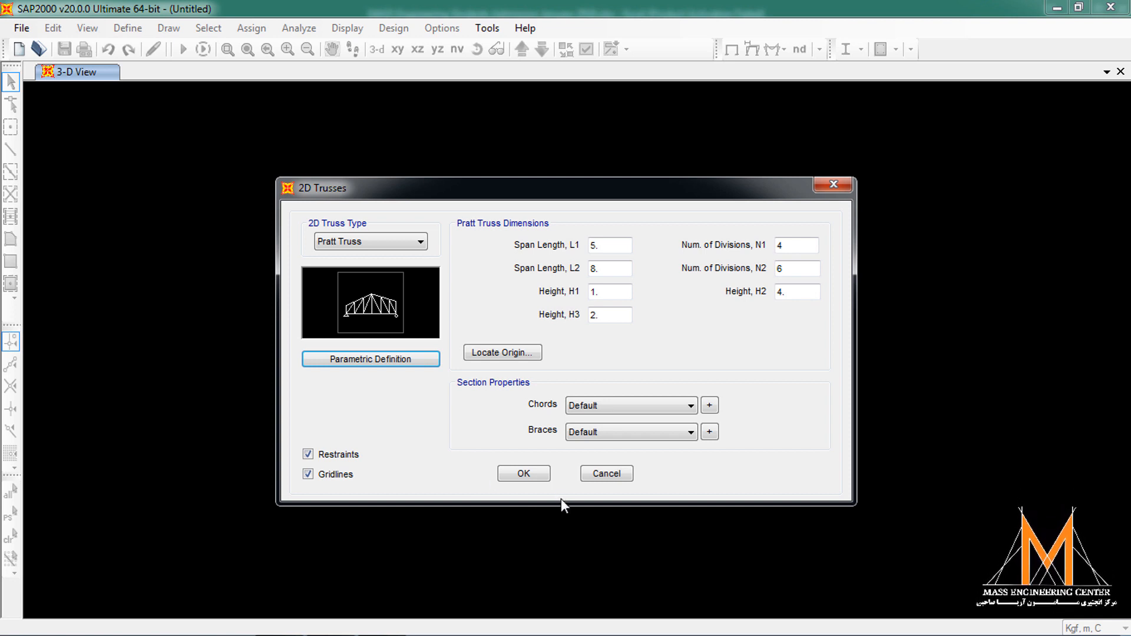
click(619, 474)
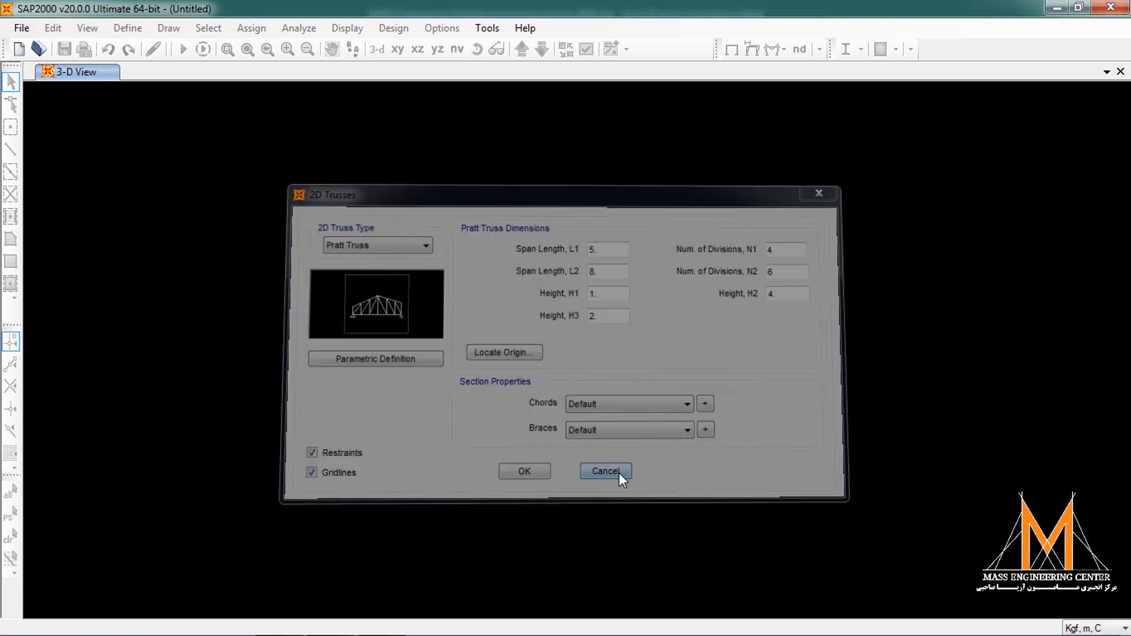
Start a new model from the Grid Only template using the default units Kgf, m, C.
click(21, 28)
click(61, 33)
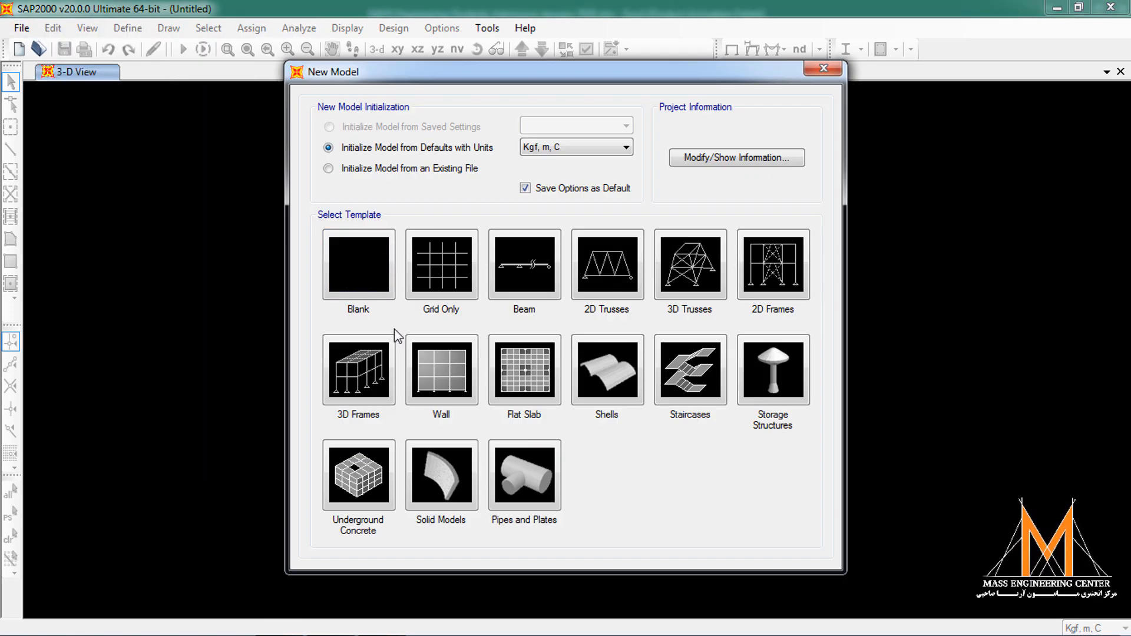
click(452, 268)
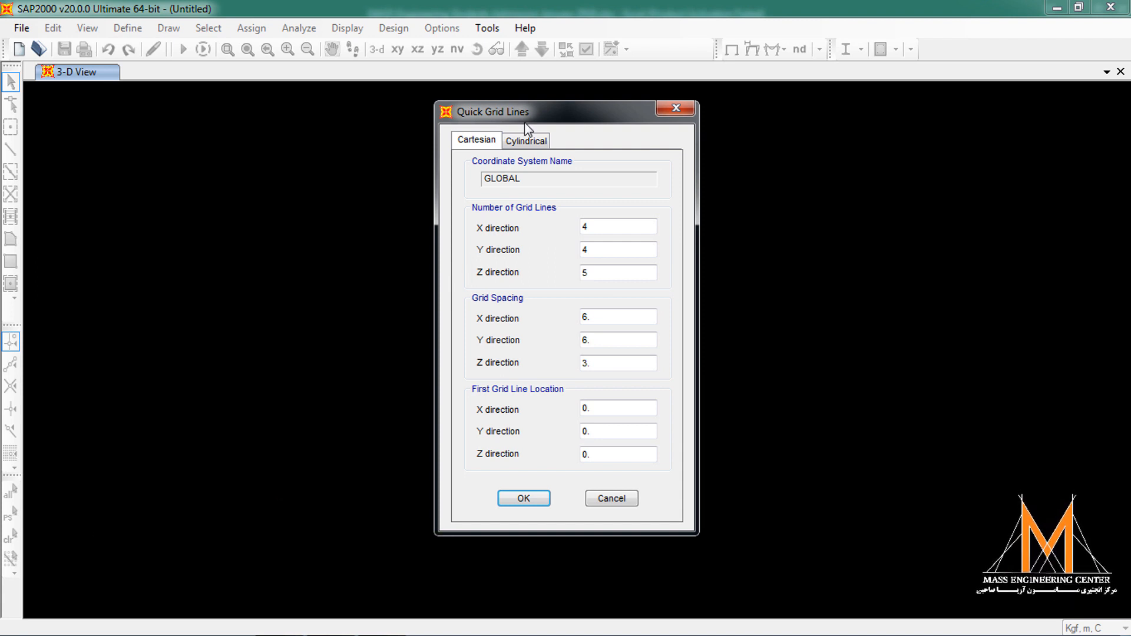
drag(541, 118, 513, 141)
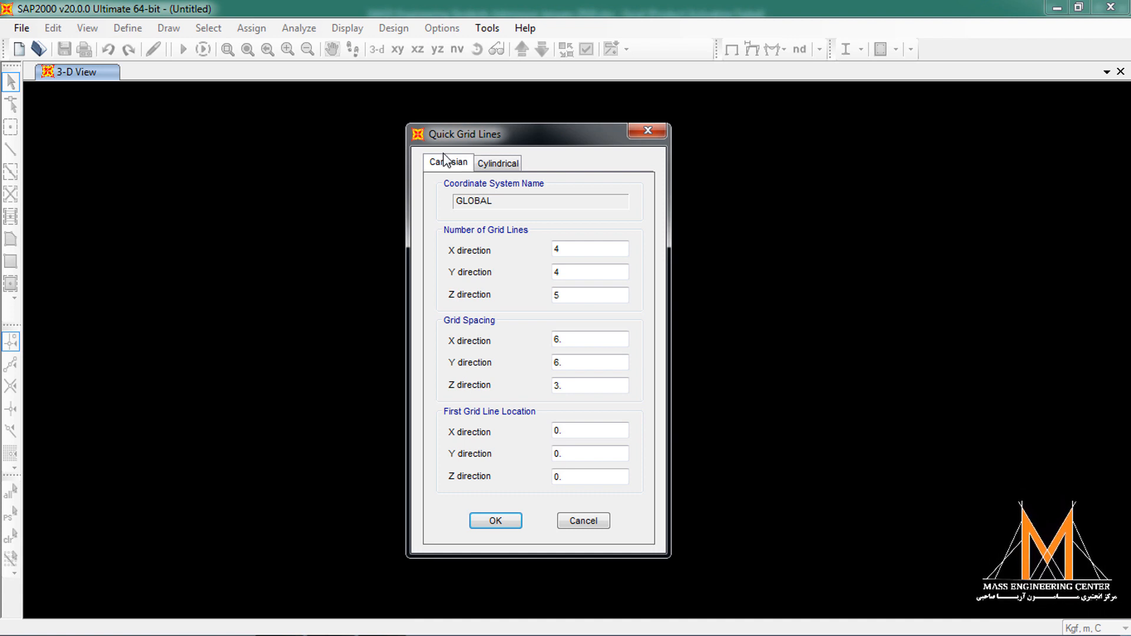
Set the number of Cartesian grid lines to 5 in X, 1 in Y and 3 in Z.
double_click(588, 250)
text(5)
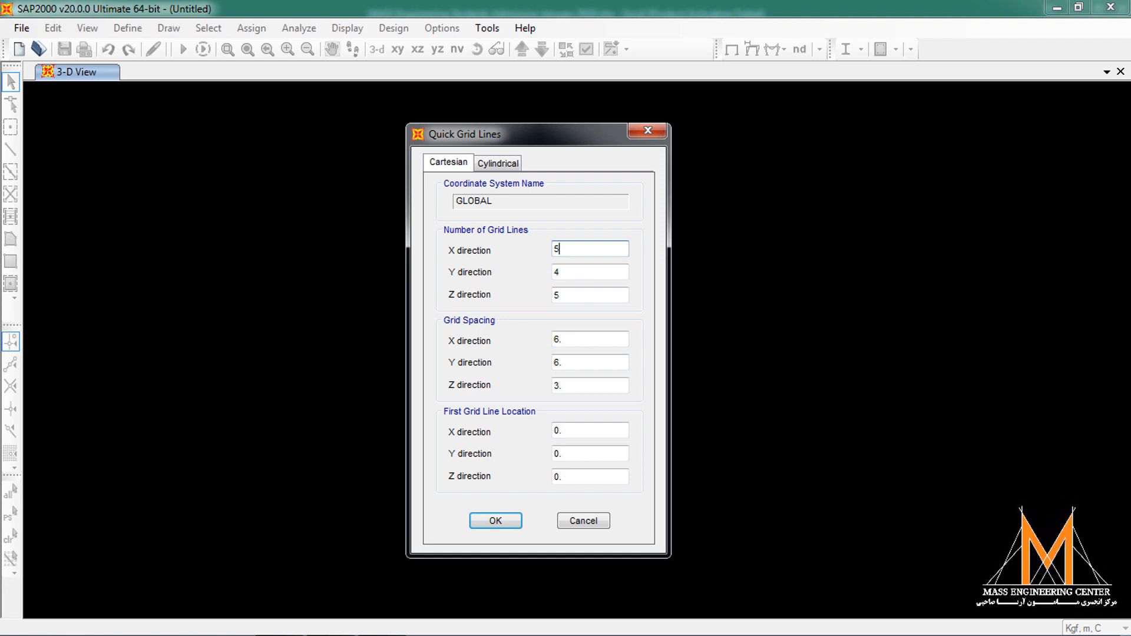
double_click(578, 271)
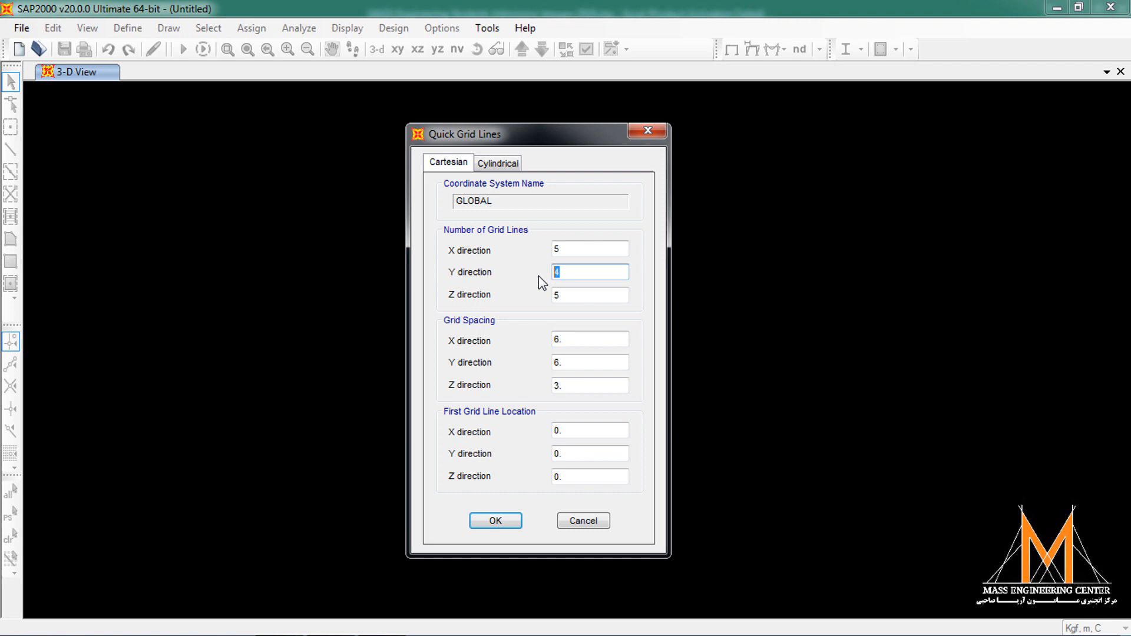
text(1)
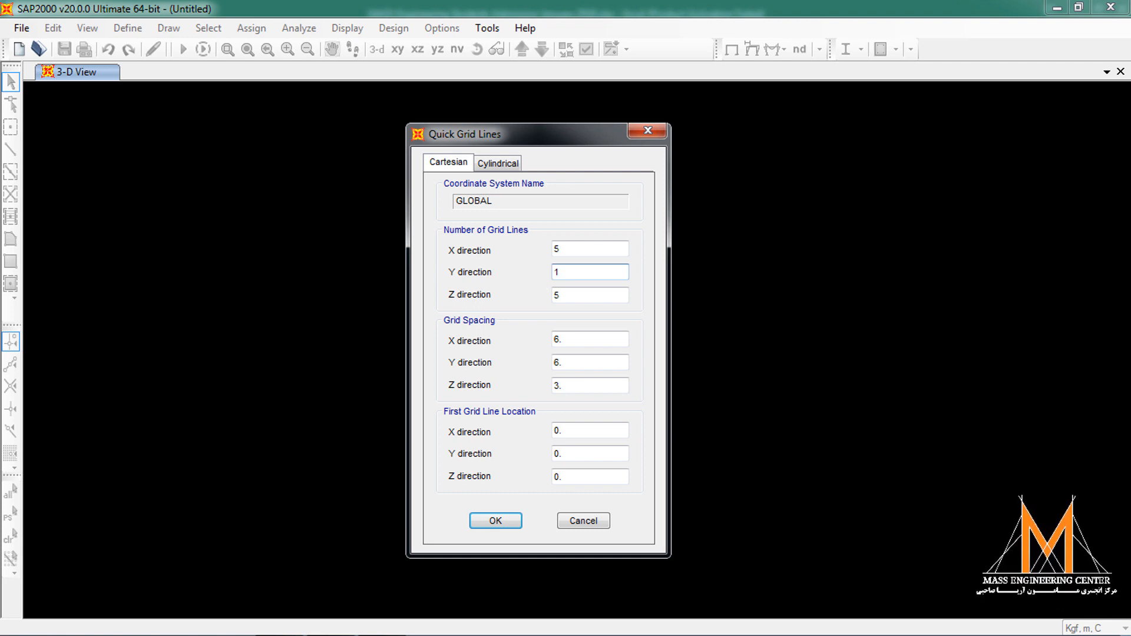
double_click(586, 296)
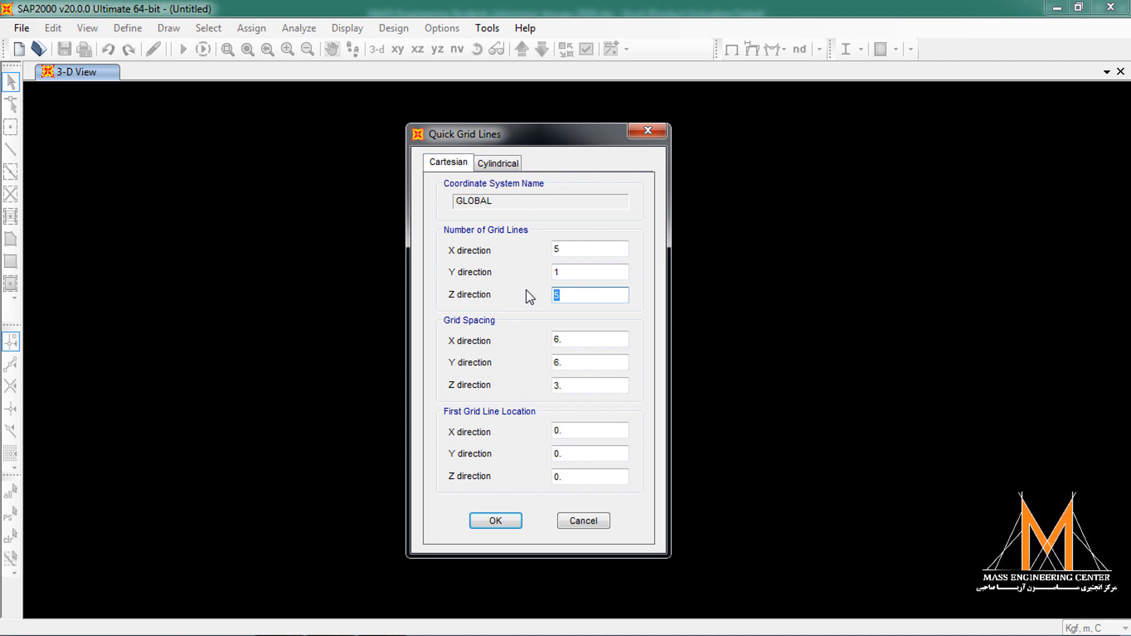
text(3)
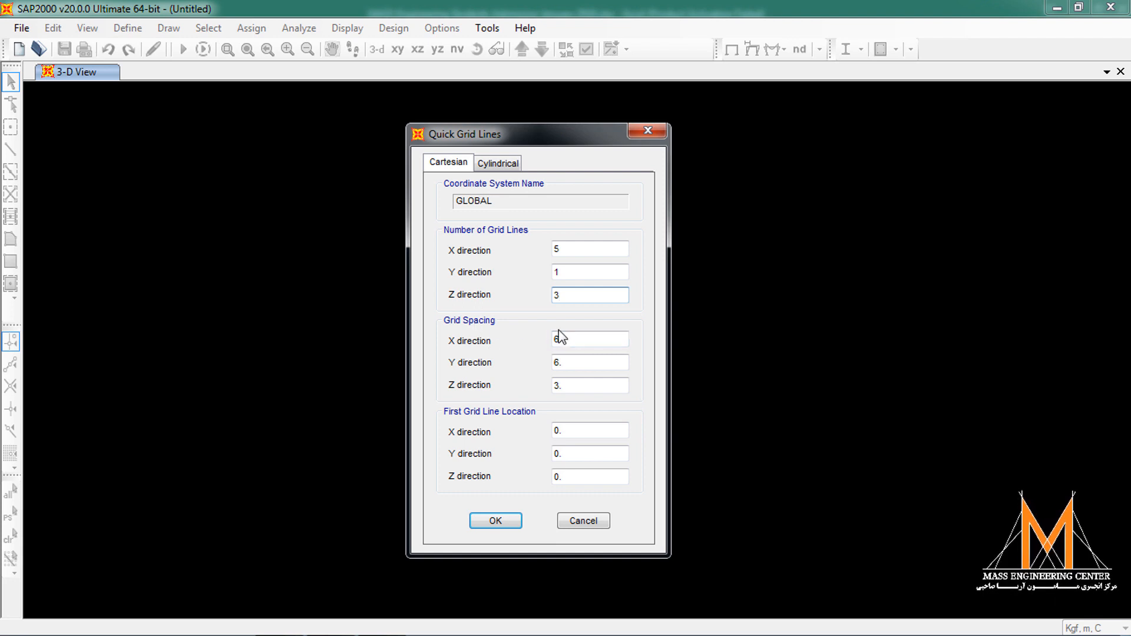
Set the grid spacing to 3 m in X, 1 m in Y and 1.5 m in Z.
click(559, 339)
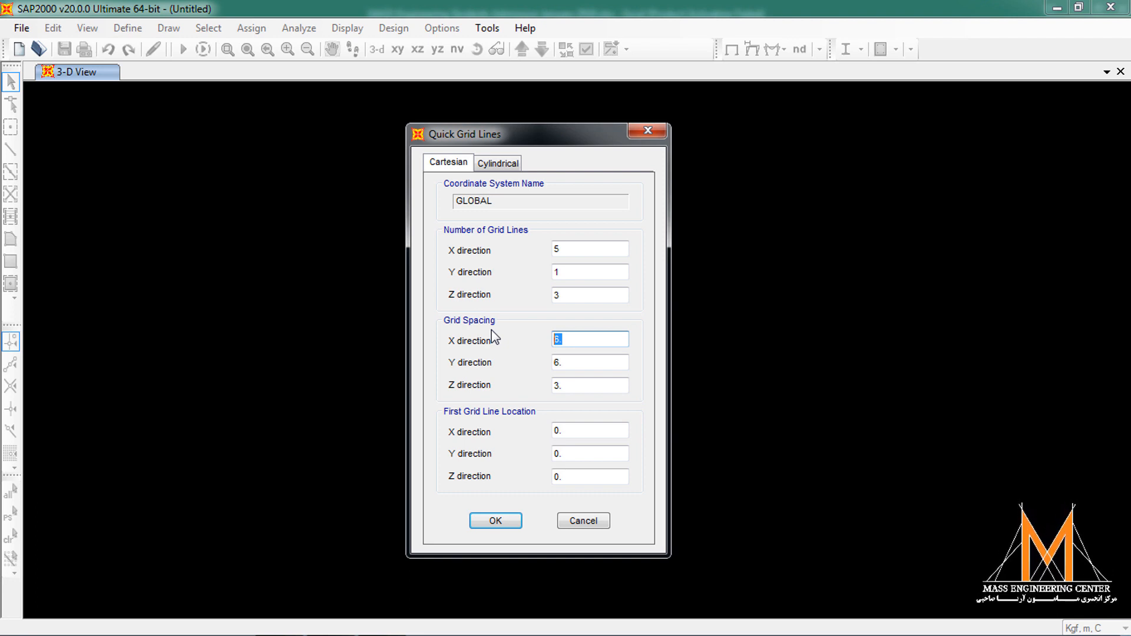
text(3)
key(Tab)
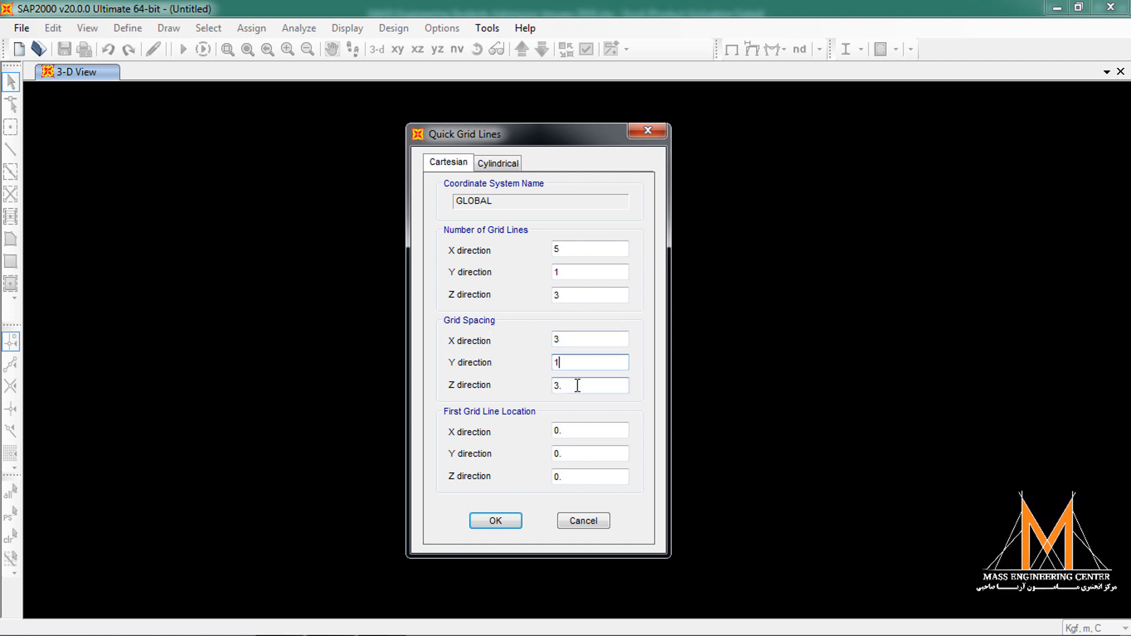
text(1)
key(Tab)
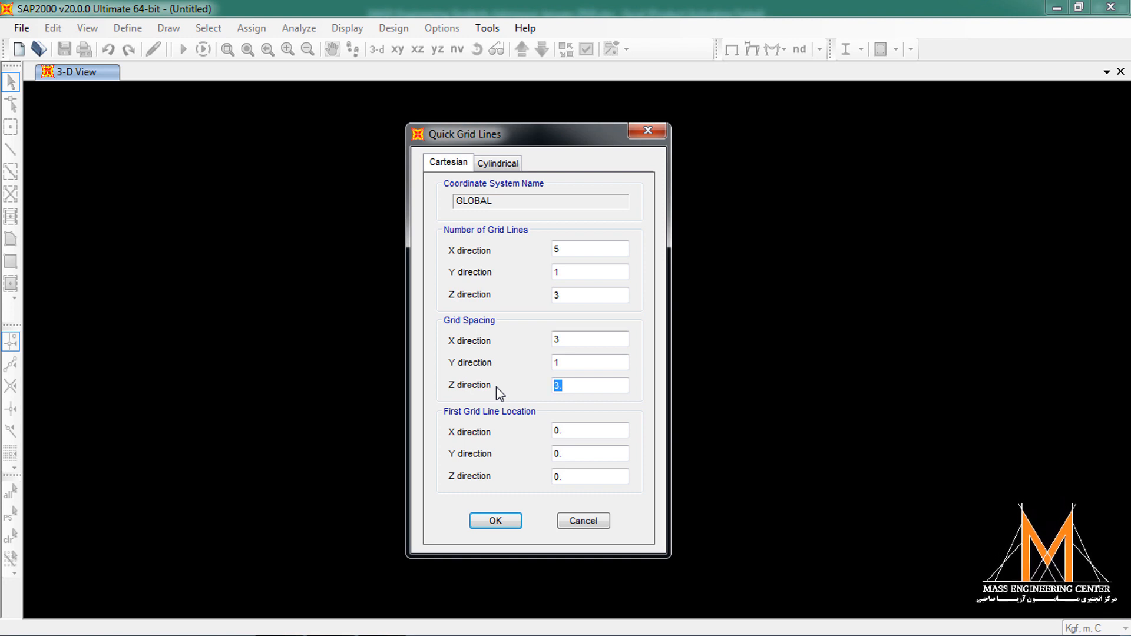
text(1.5)
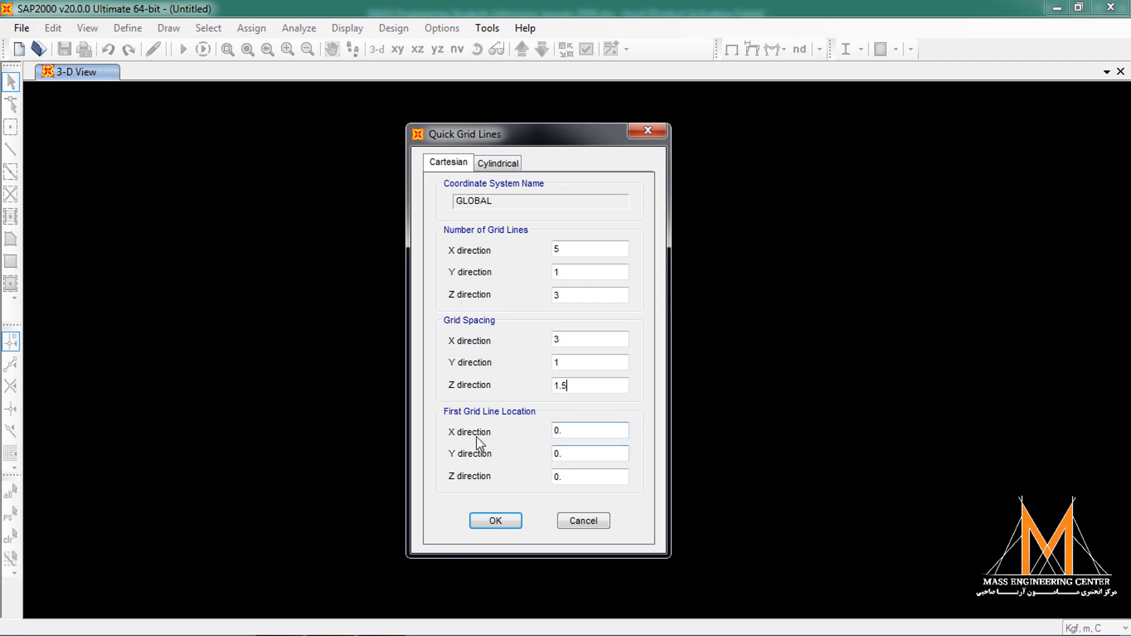
Create the grid with its first grid lines located at 0, and show it only in the X-Z plane view.
drag(564, 430, 525, 432)
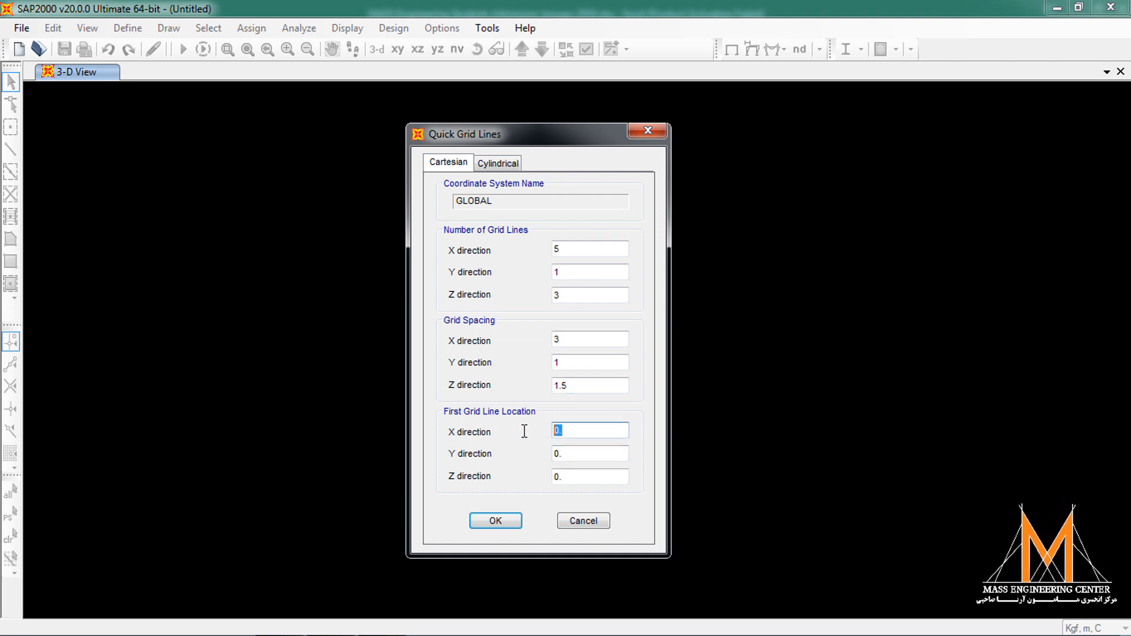
drag(585, 459, 528, 478)
click(571, 478)
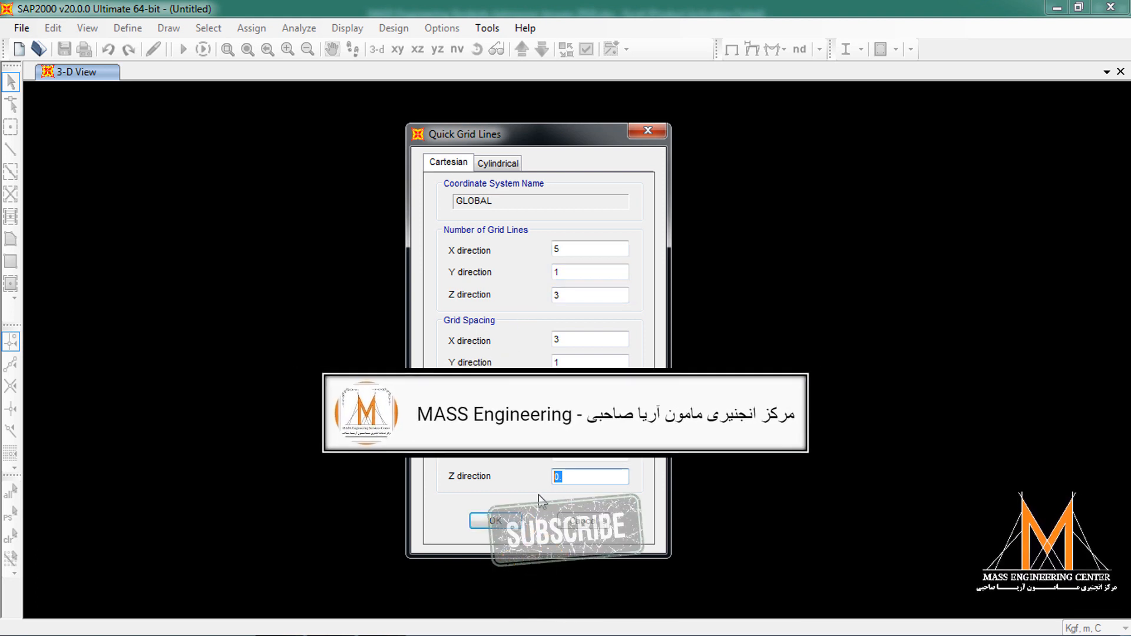
click(517, 523)
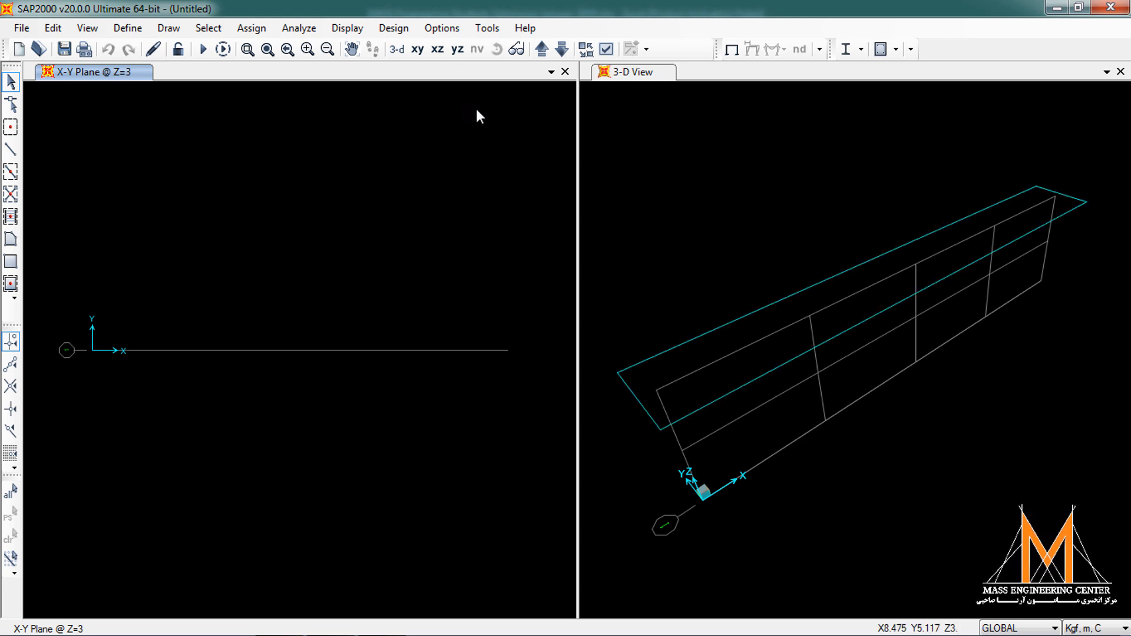
click(565, 72)
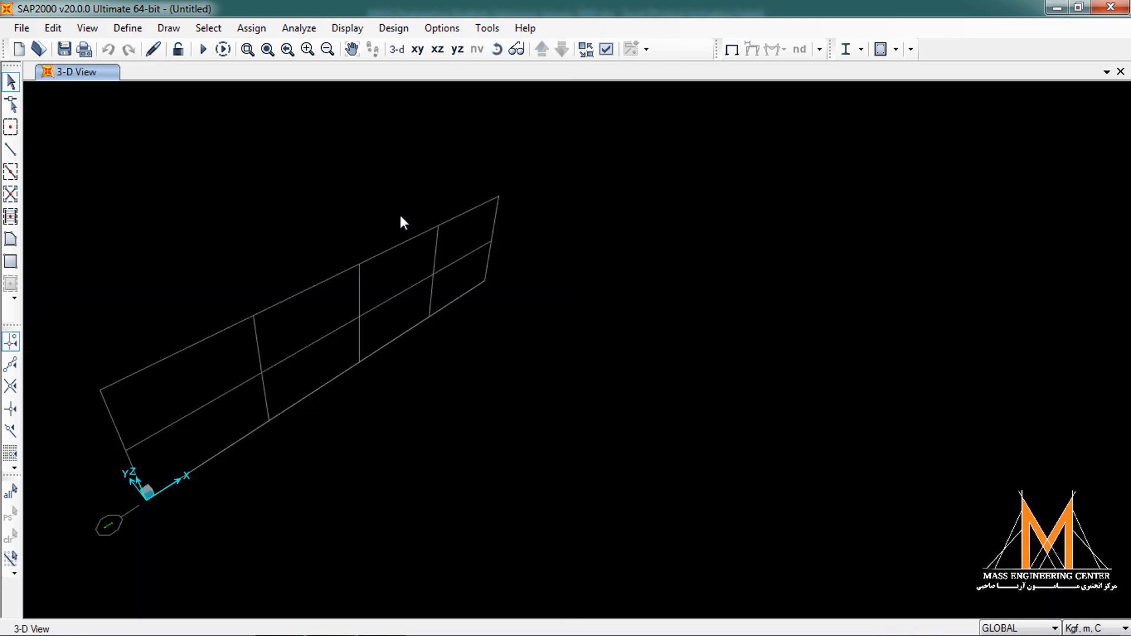
click(437, 49)
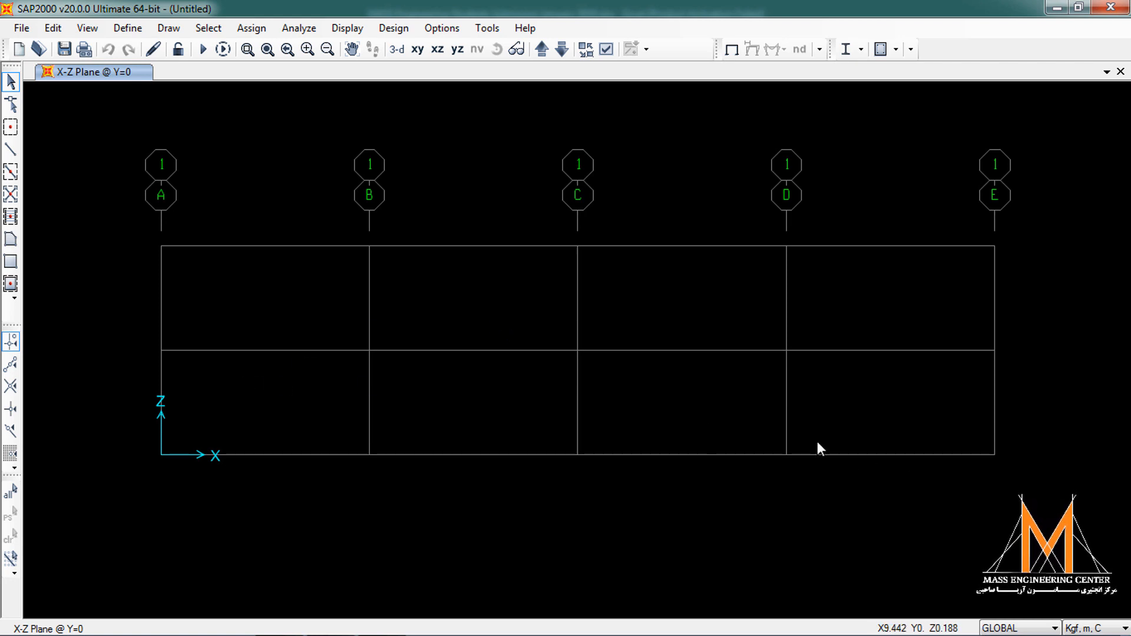
Review the GLOBAL grid system's X, Y and Z data as ordinates and as spacing, and accept it.
right_click(508, 375)
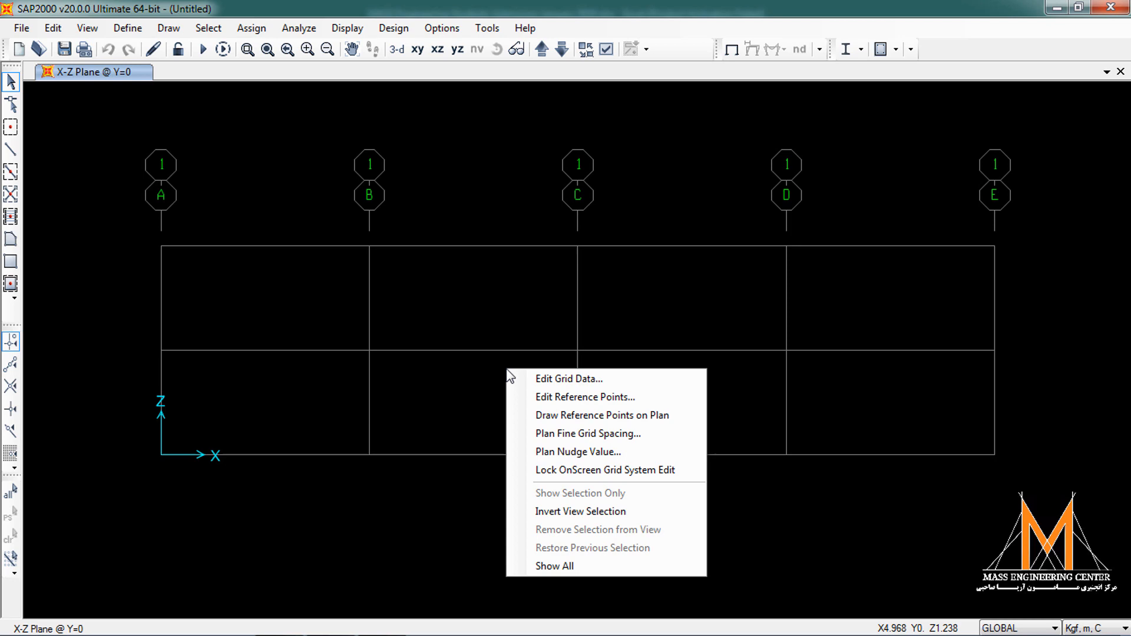
click(539, 378)
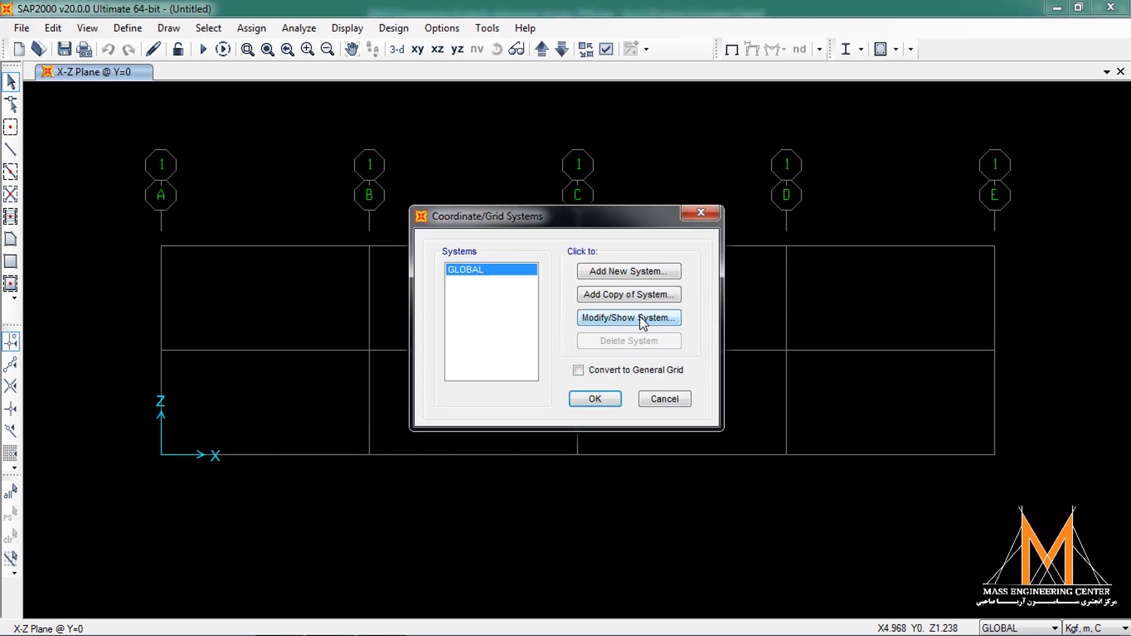
click(642, 321)
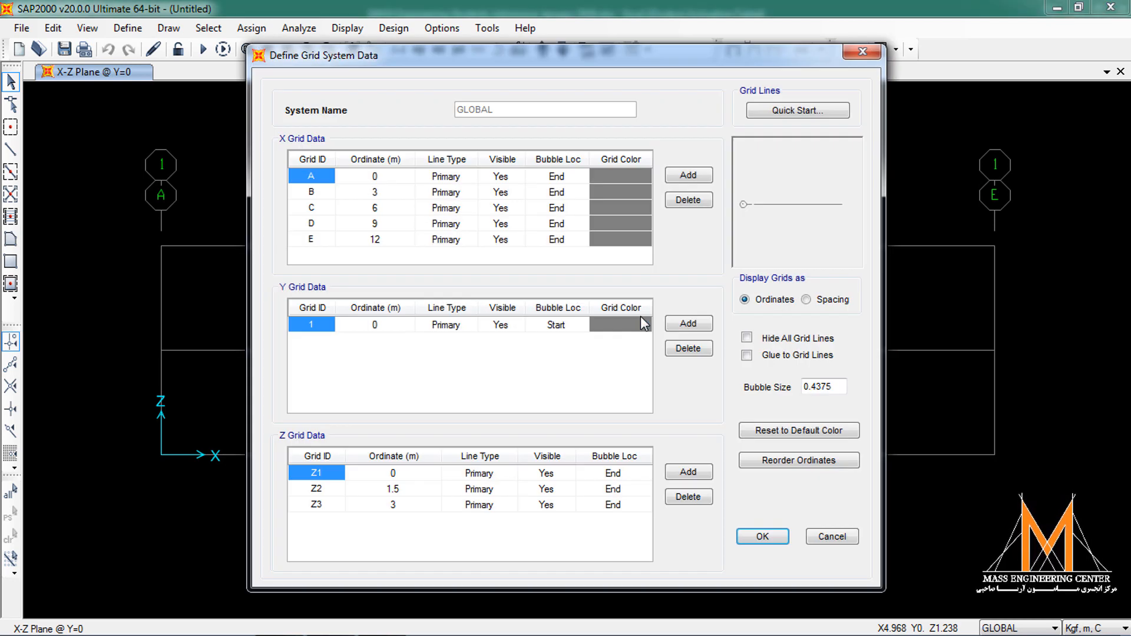
click(806, 300)
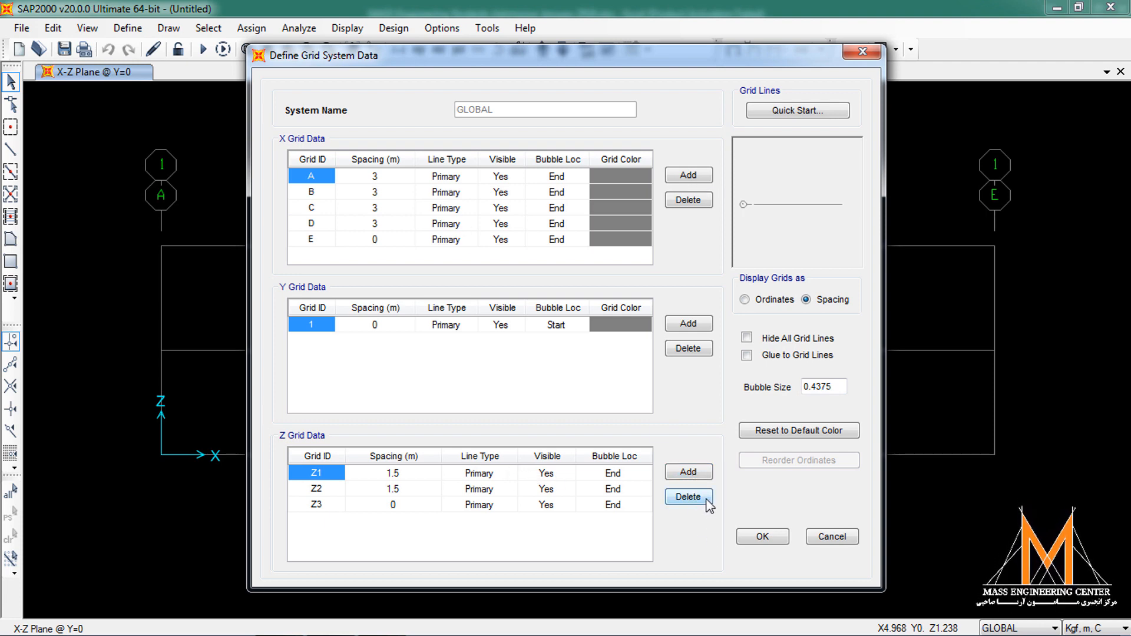
click(757, 536)
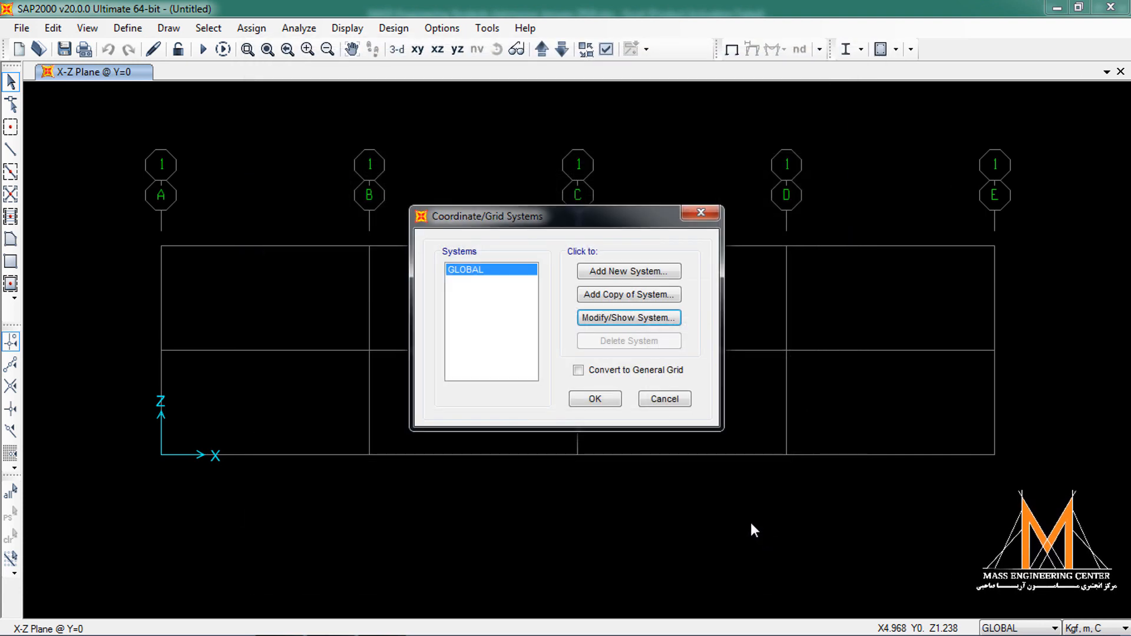
click(607, 405)
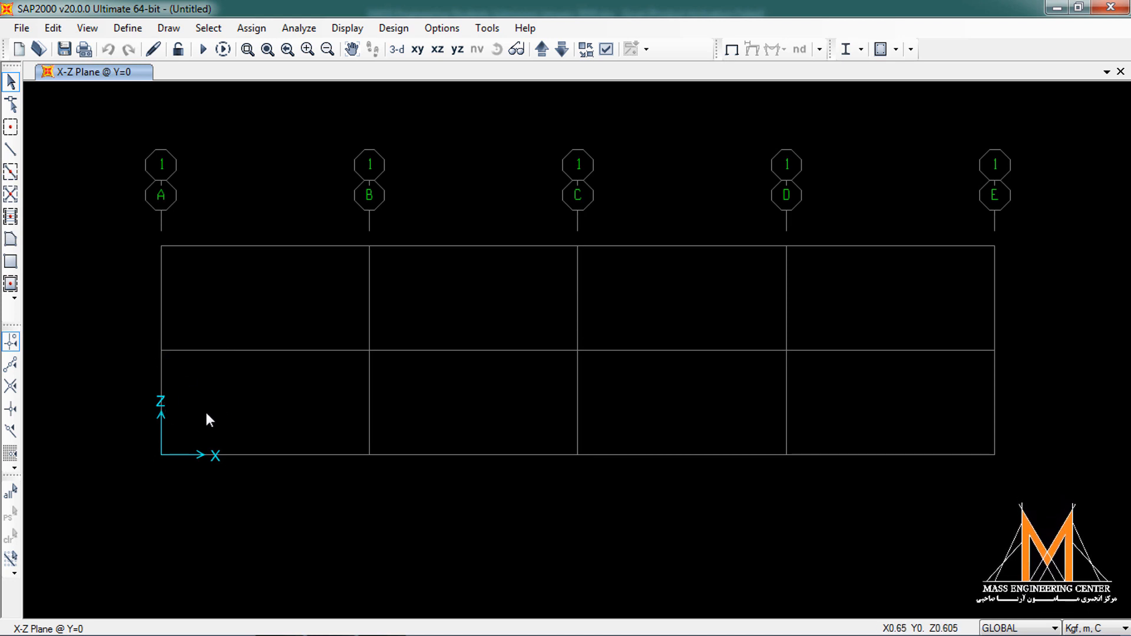
Quick-draw a trial frame member on the lower segment of grid line A, undo it, and move the object properties clear of the grid.
click(11, 171)
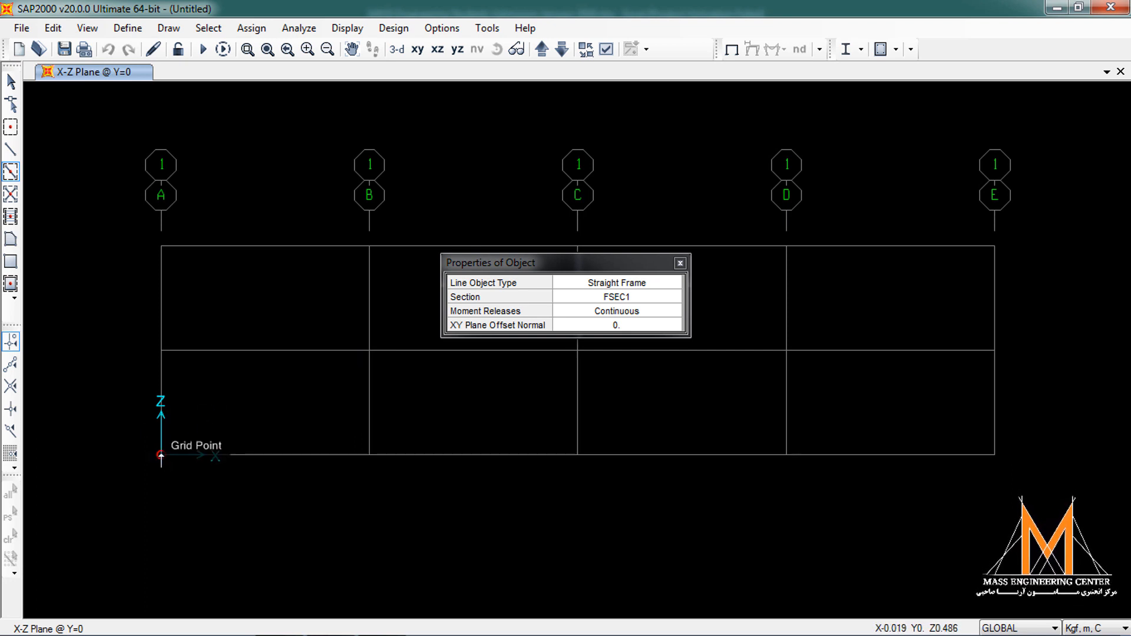
click(163, 446)
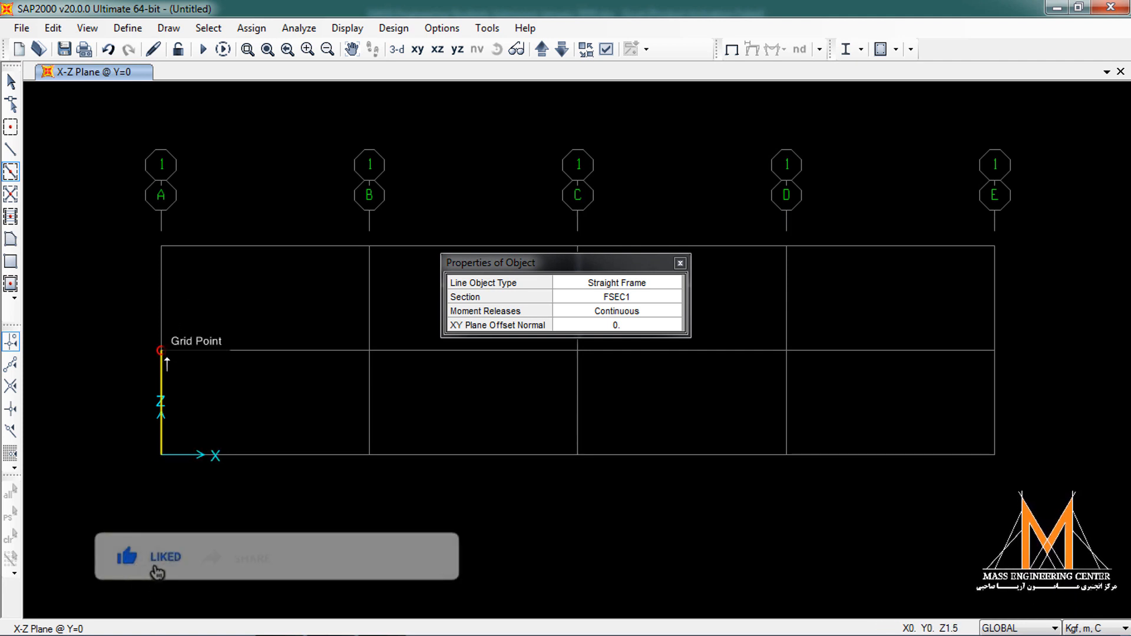
key(ctrl+z)
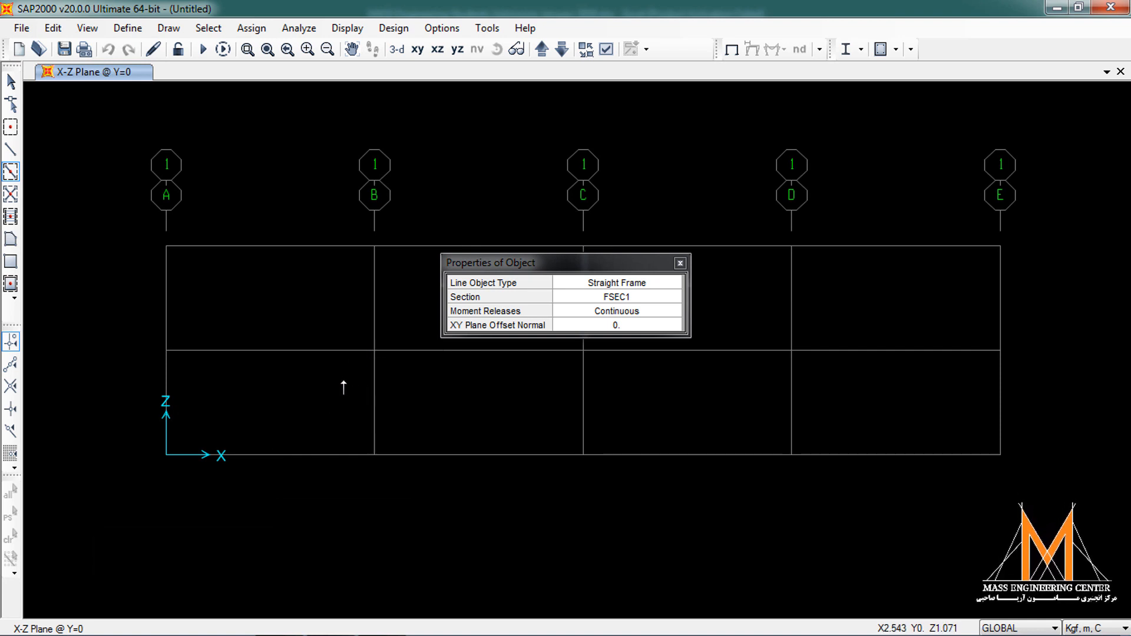
drag(538, 263, 611, 127)
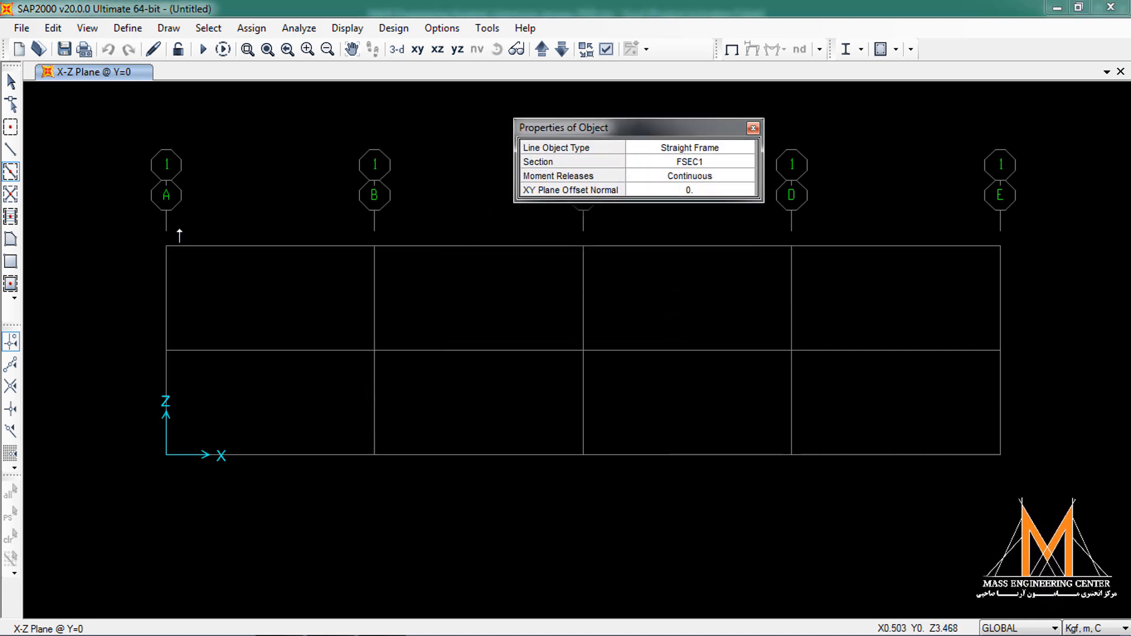
Draw the top chord as FSEC1 straight frames through X,Z points (0,0), (3,1.5), (6,3), (9,1.5) and (12,0), keeping the object properties clear of the grid.
click(11, 152)
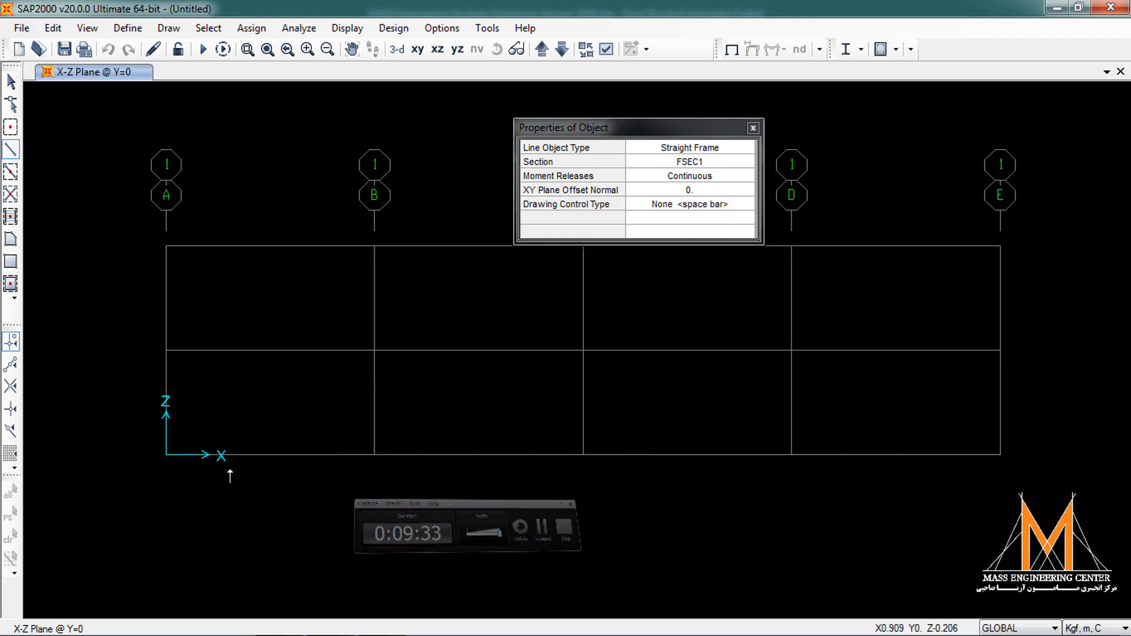
click(166, 454)
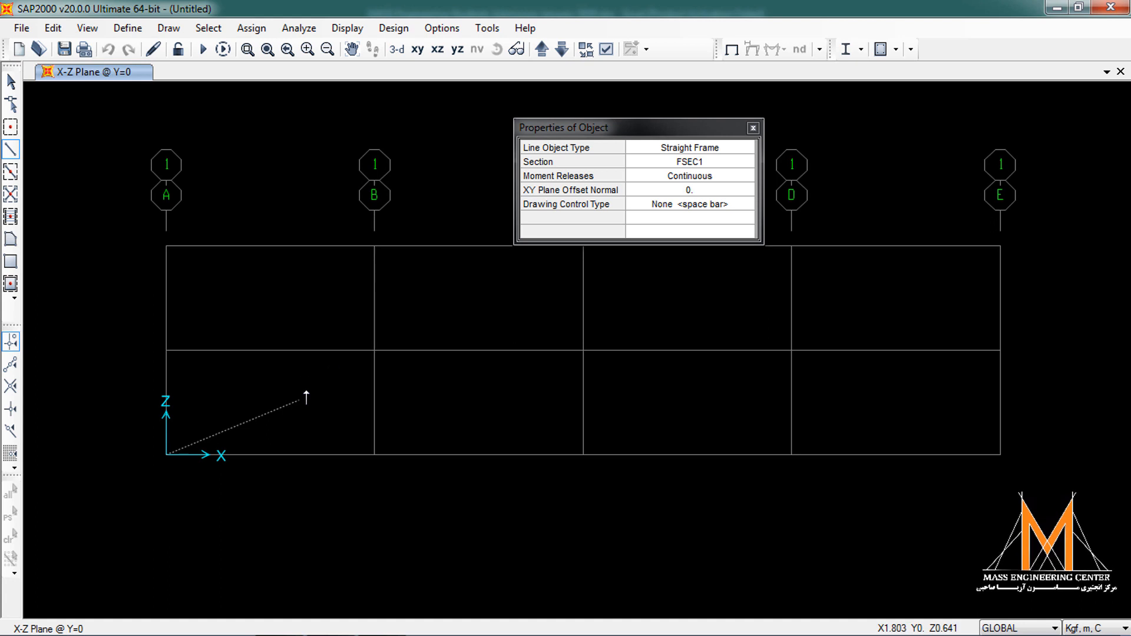
click(374, 350)
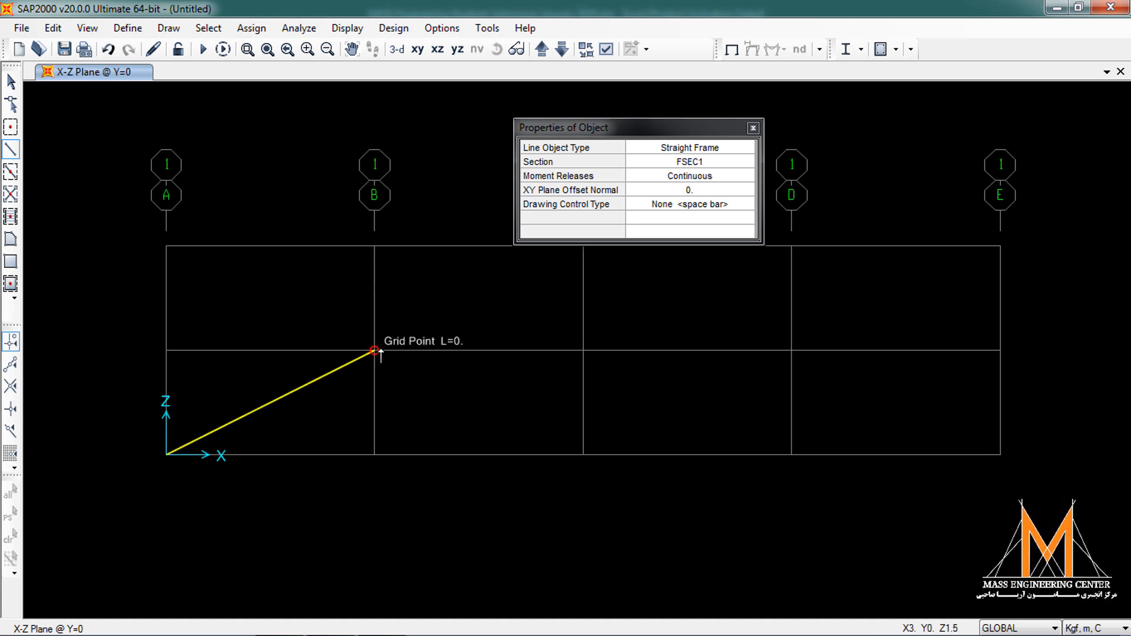
click(627, 134)
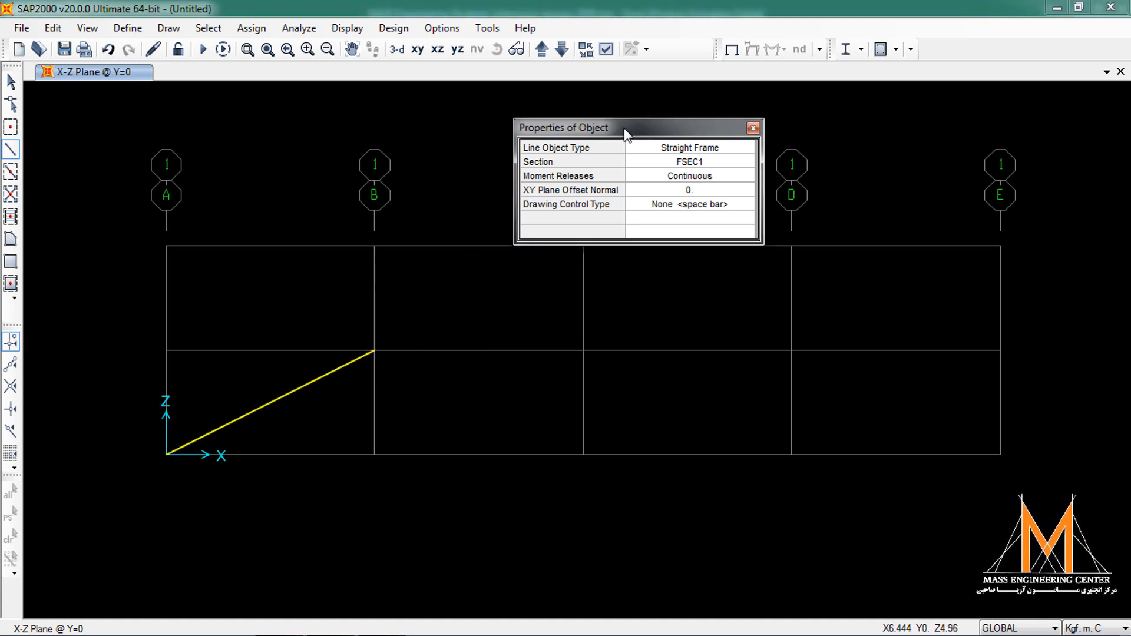
drag(627, 135, 198, 115)
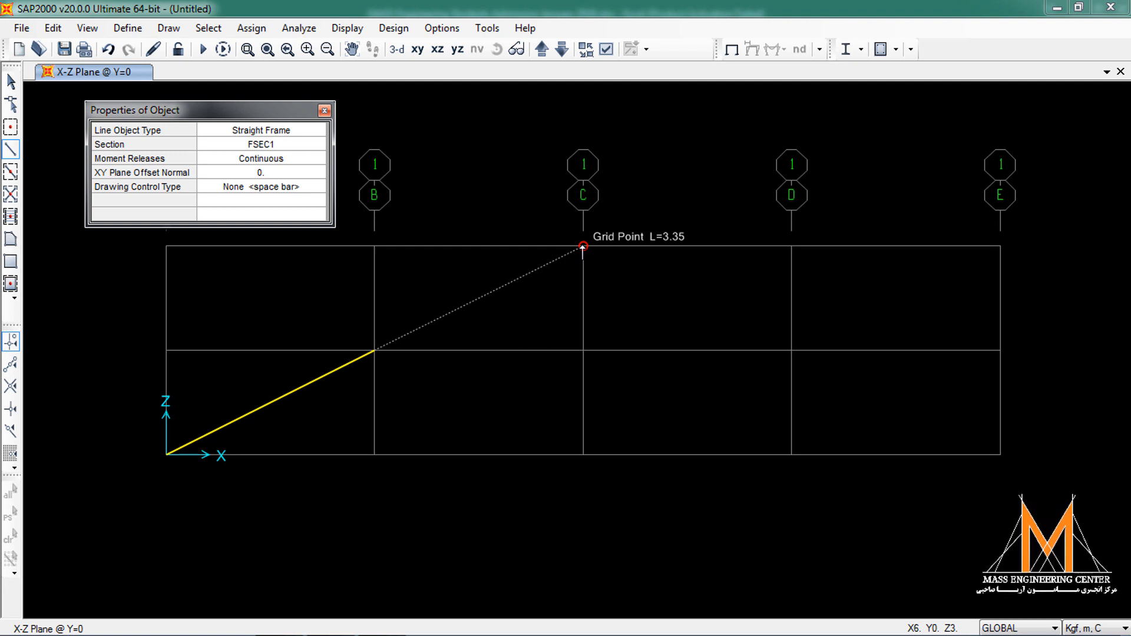
click(582, 246)
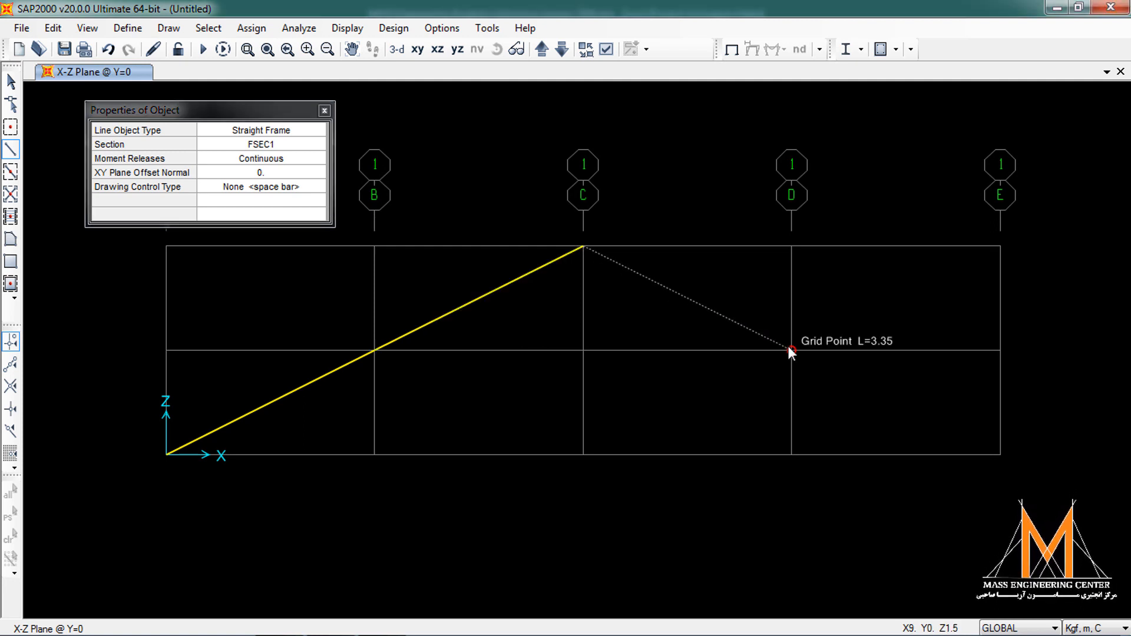
click(791, 350)
click(1001, 454)
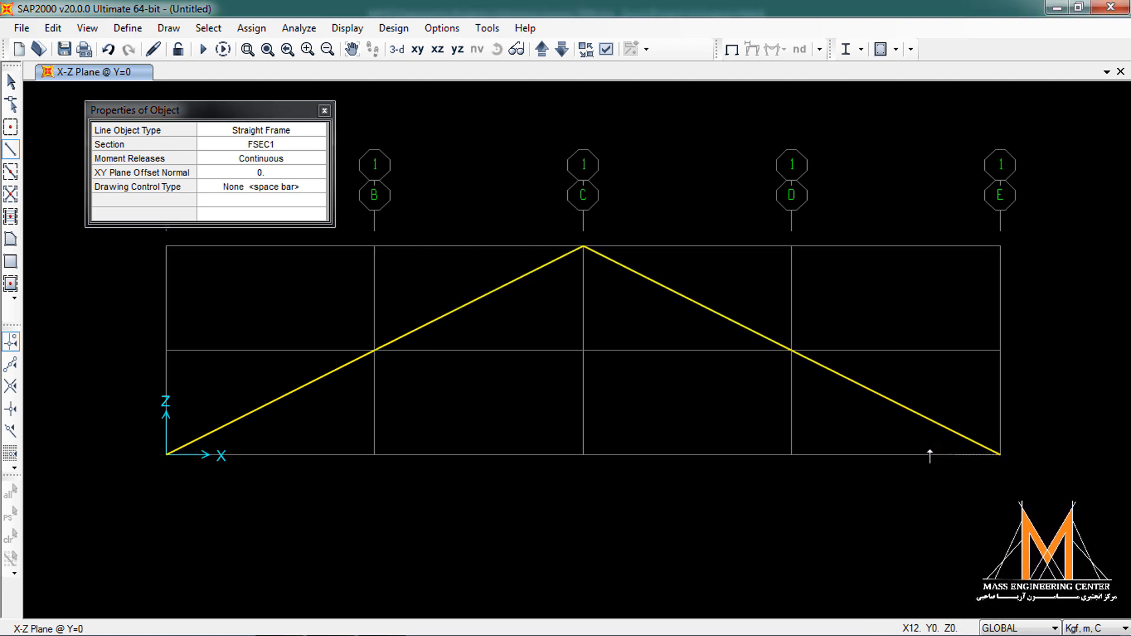
Draw the bottom chord frame members at Z = 0 from grid line E back to A, with a joint at D, C and B.
click(791, 454)
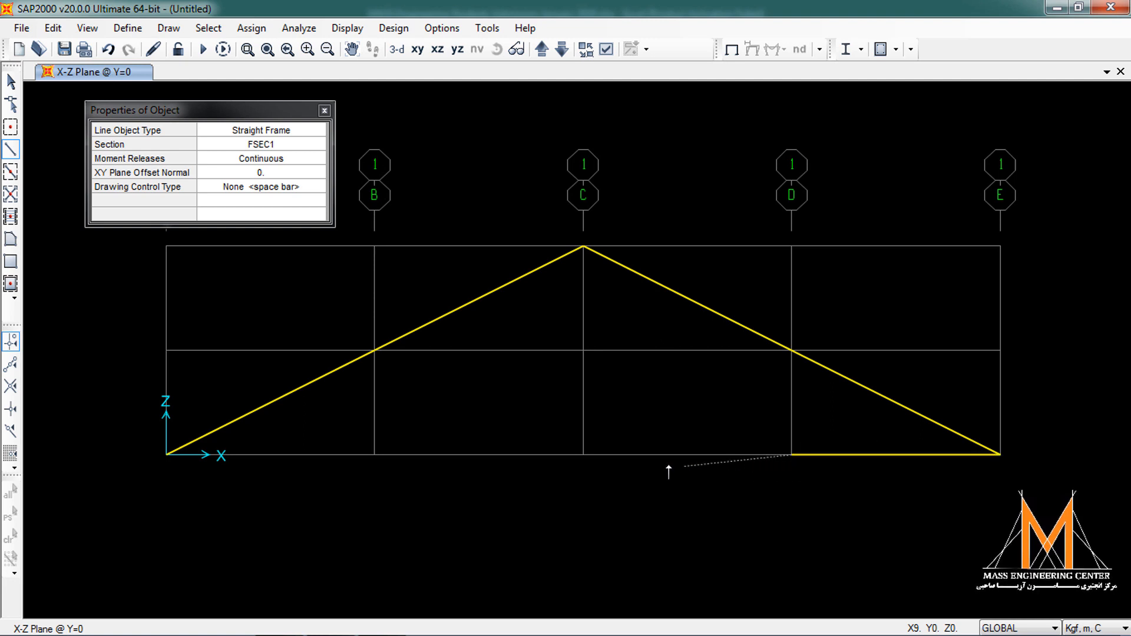
click(583, 454)
click(374, 454)
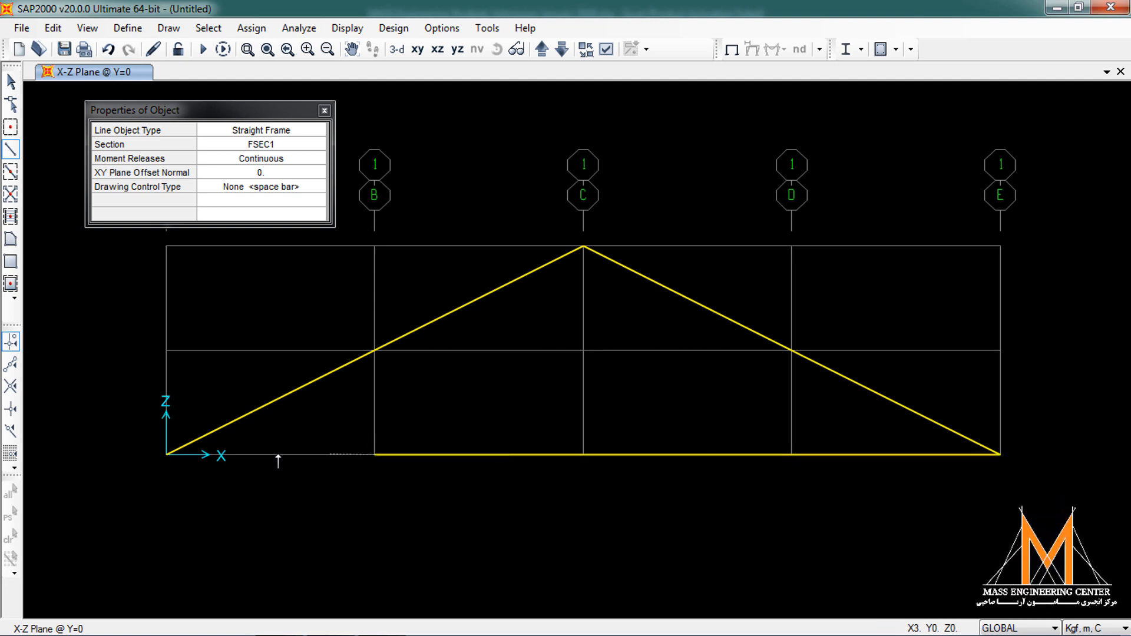
click(166, 454)
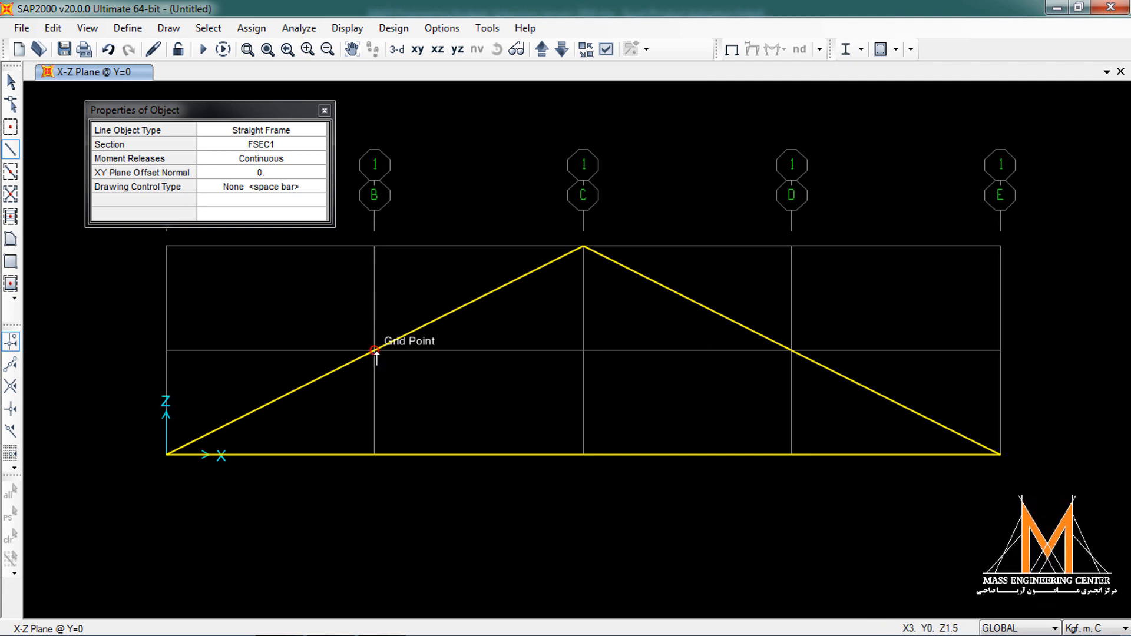
Draw three vertical frame members on grid lines B, C and D, from the top chord joints down to the bottom chord.
click(374, 350)
double_click(374, 454)
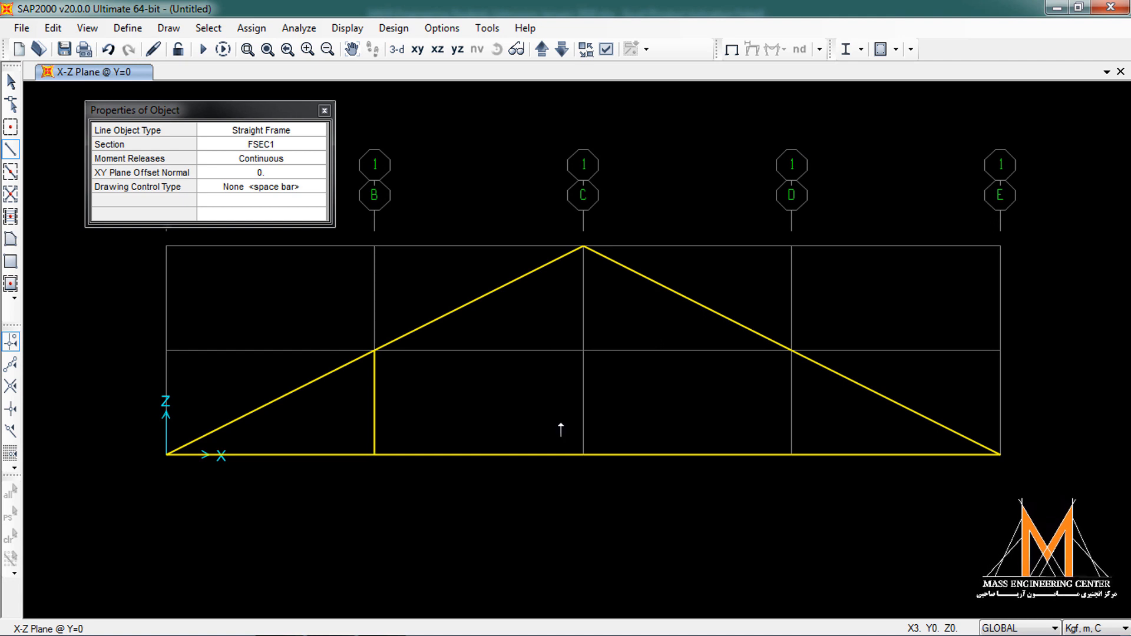
click(583, 246)
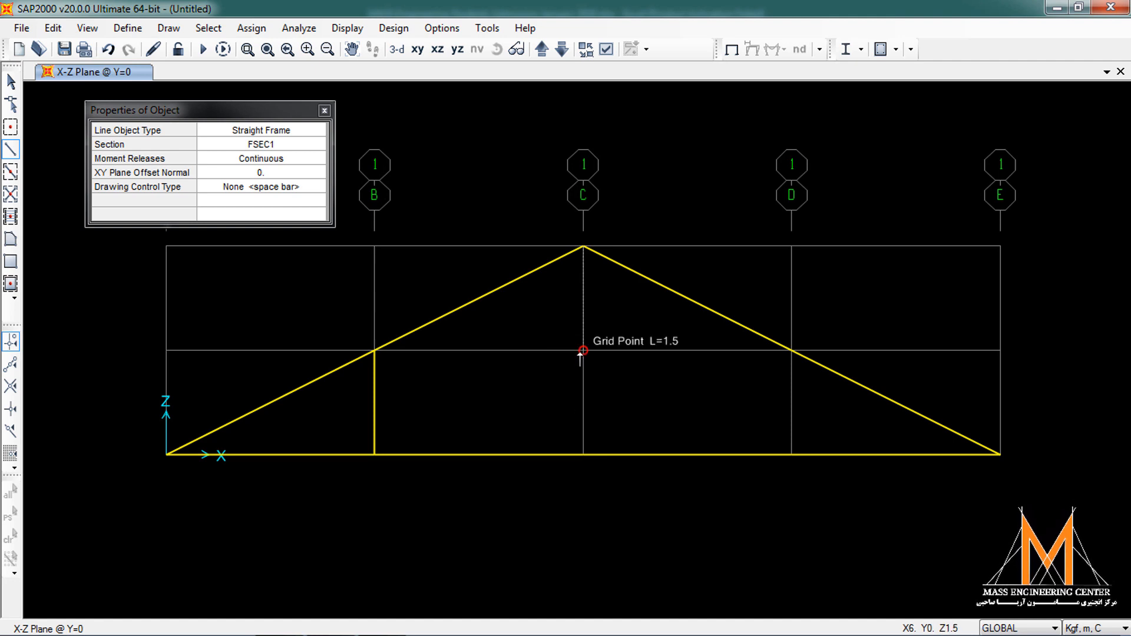
double_click(583, 455)
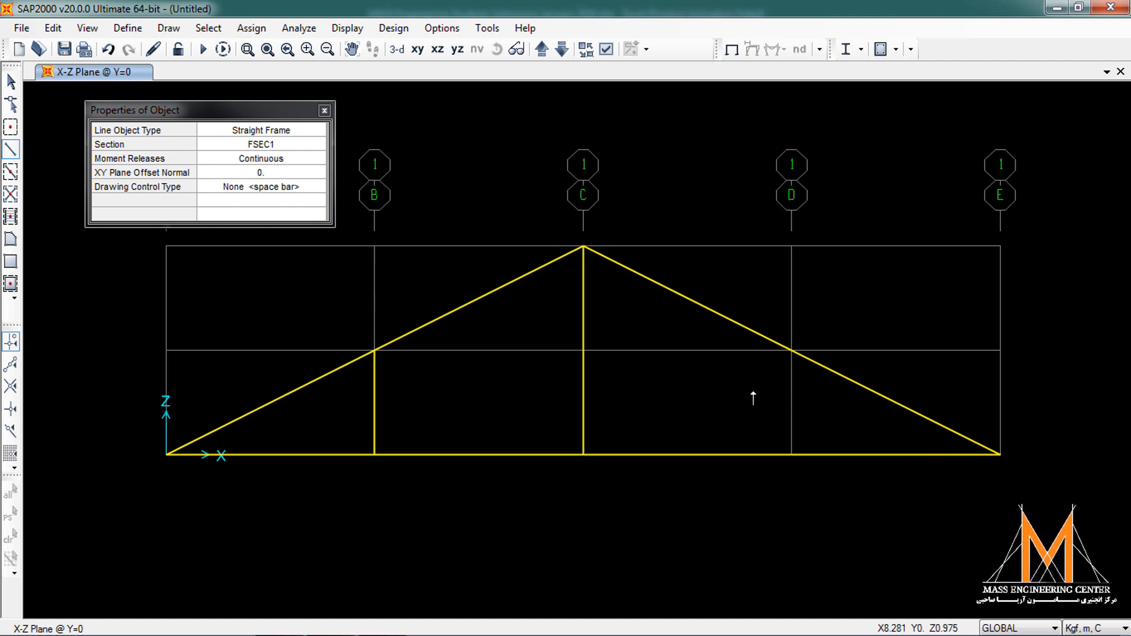
click(791, 350)
double_click(791, 455)
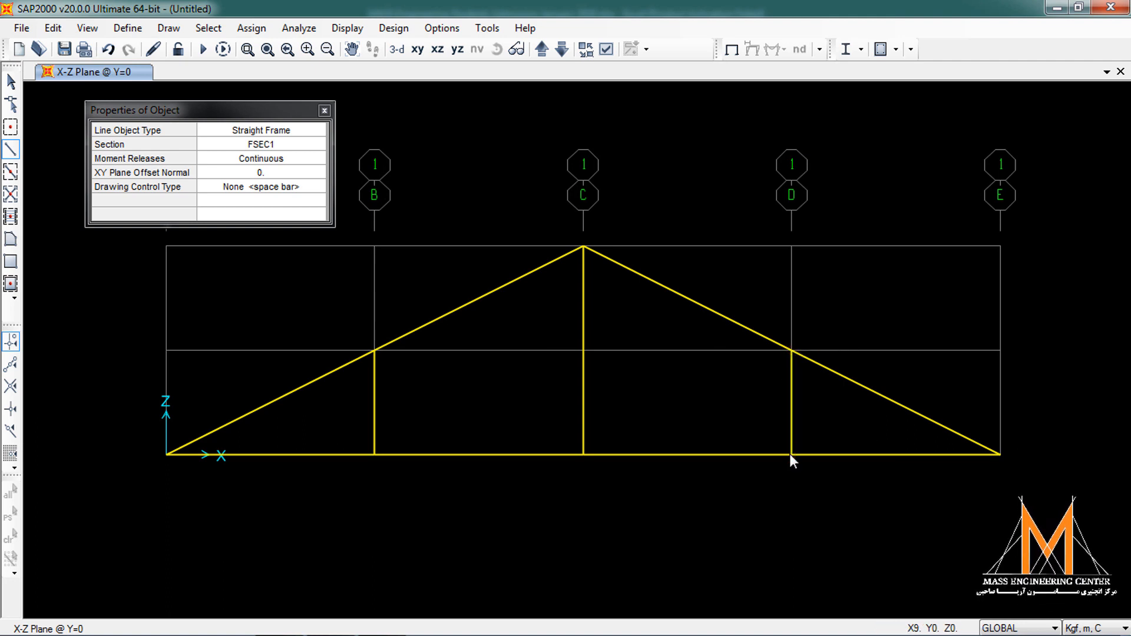
Draw the two diagonals from the top chord joints on grid lines B and D to the bottom joint on C, and end frame drawing.
click(375, 350)
click(583, 454)
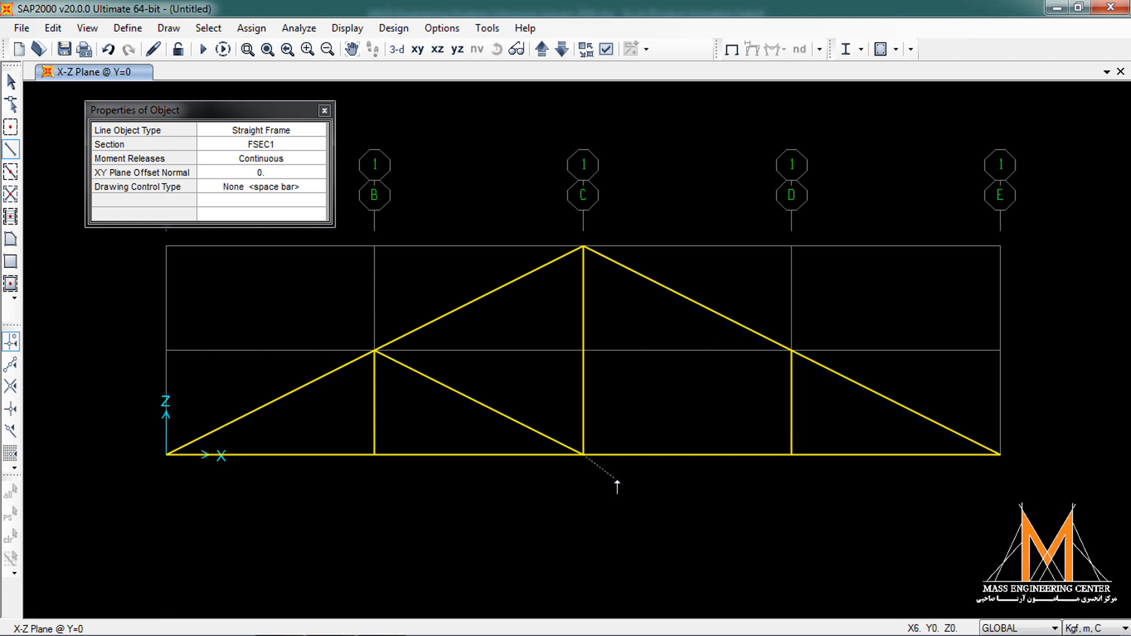
double_click(791, 350)
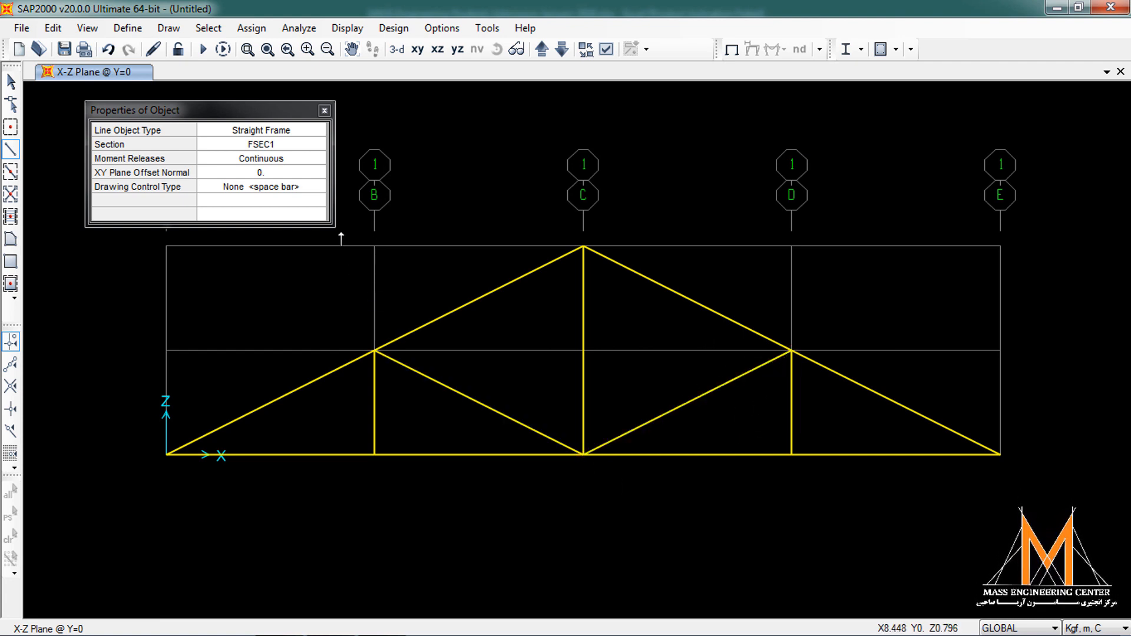
click(325, 111)
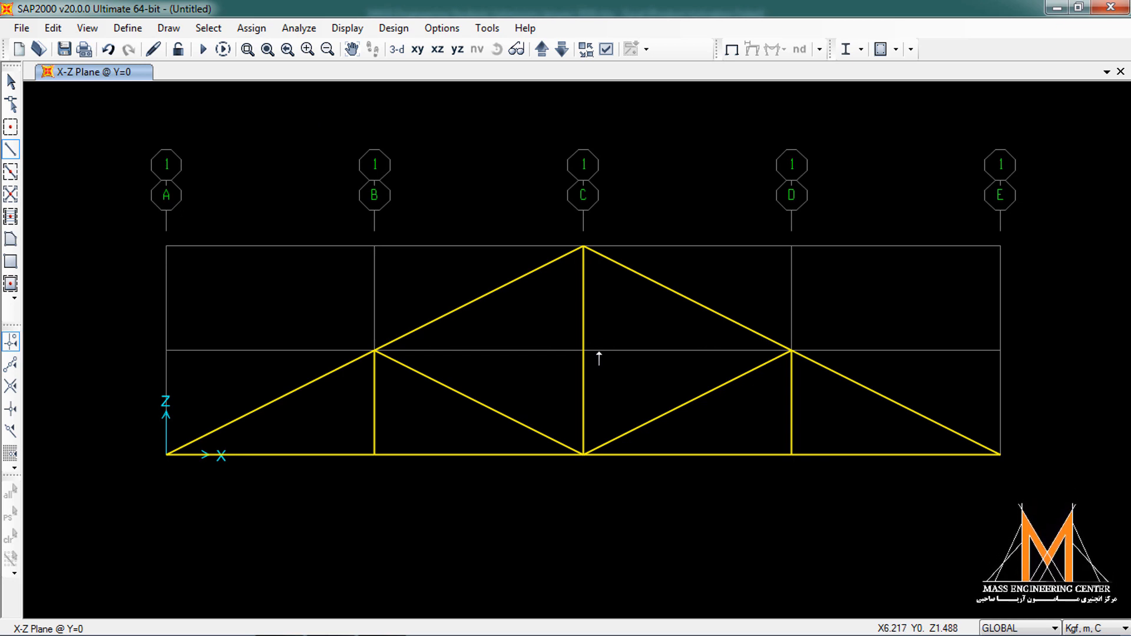
key(Escape)
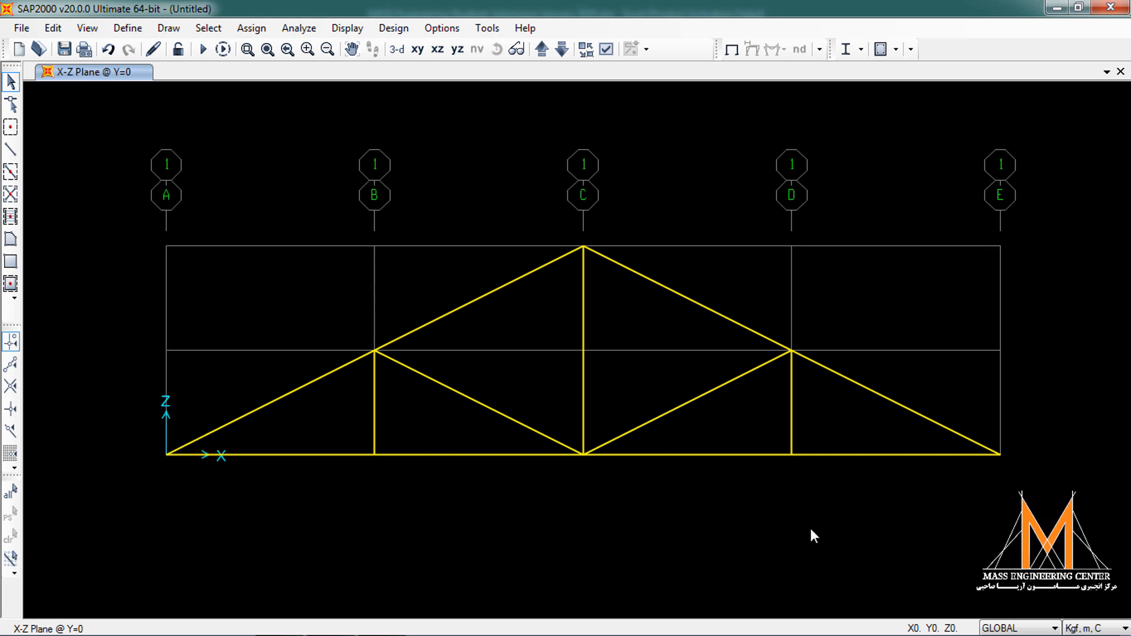
click(166, 455)
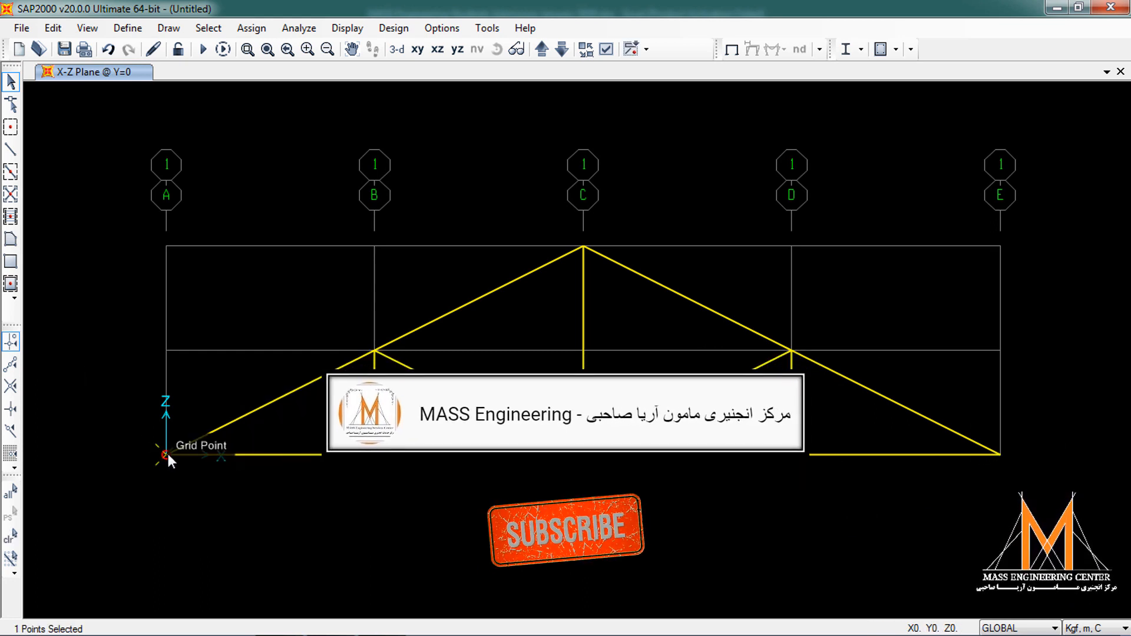
click(169, 455)
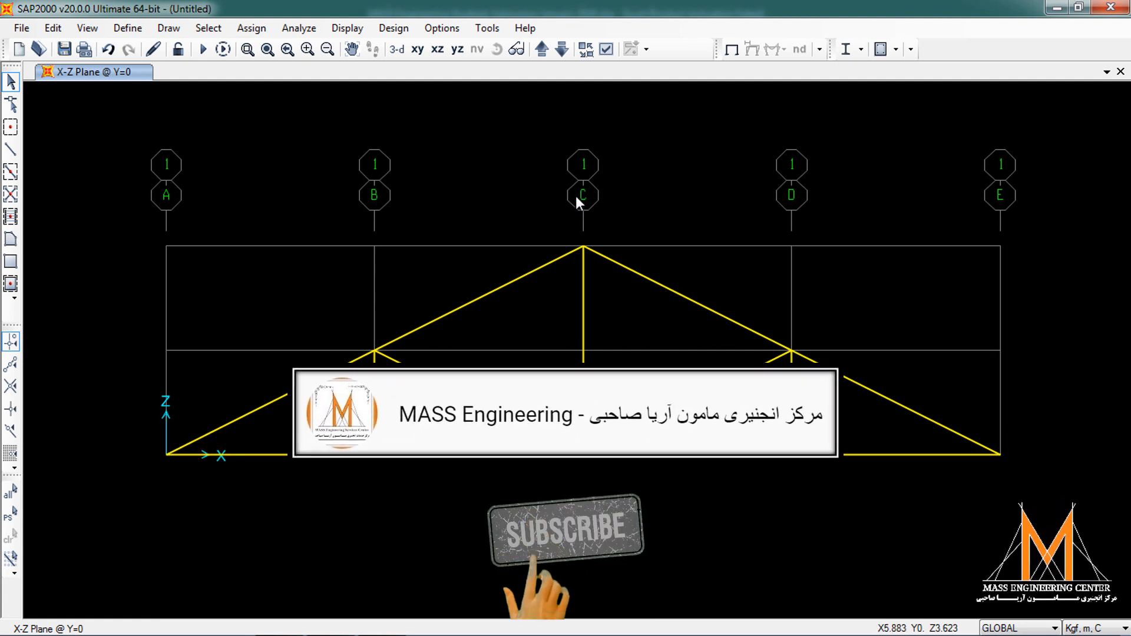
Display the labels of all frames and joints in the X-Z view.
click(606, 57)
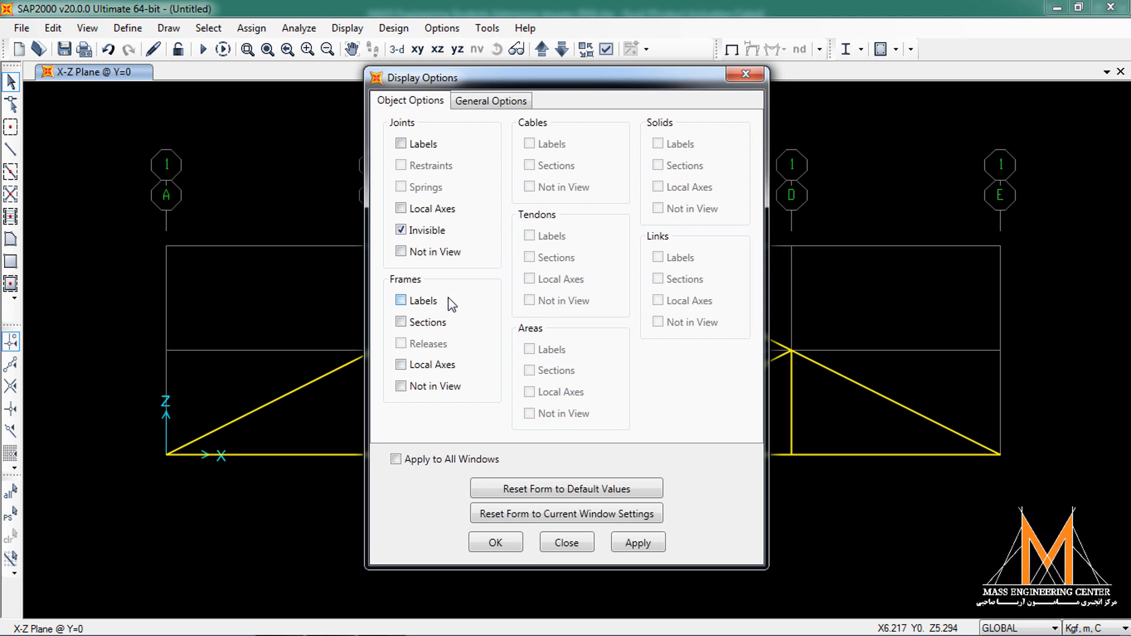
click(402, 143)
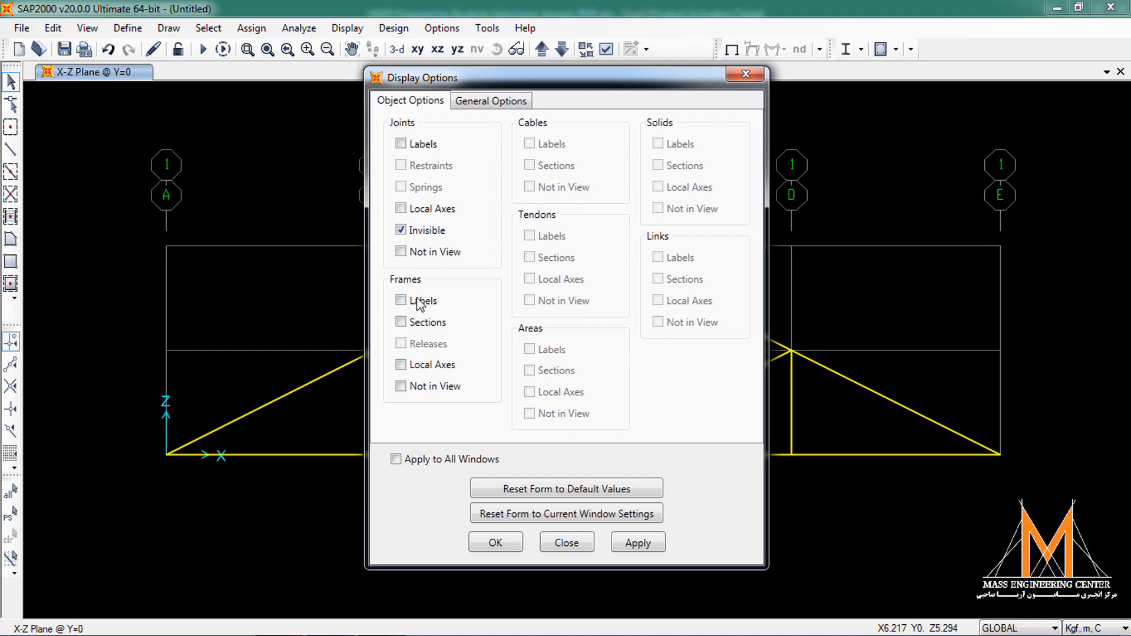
click(401, 301)
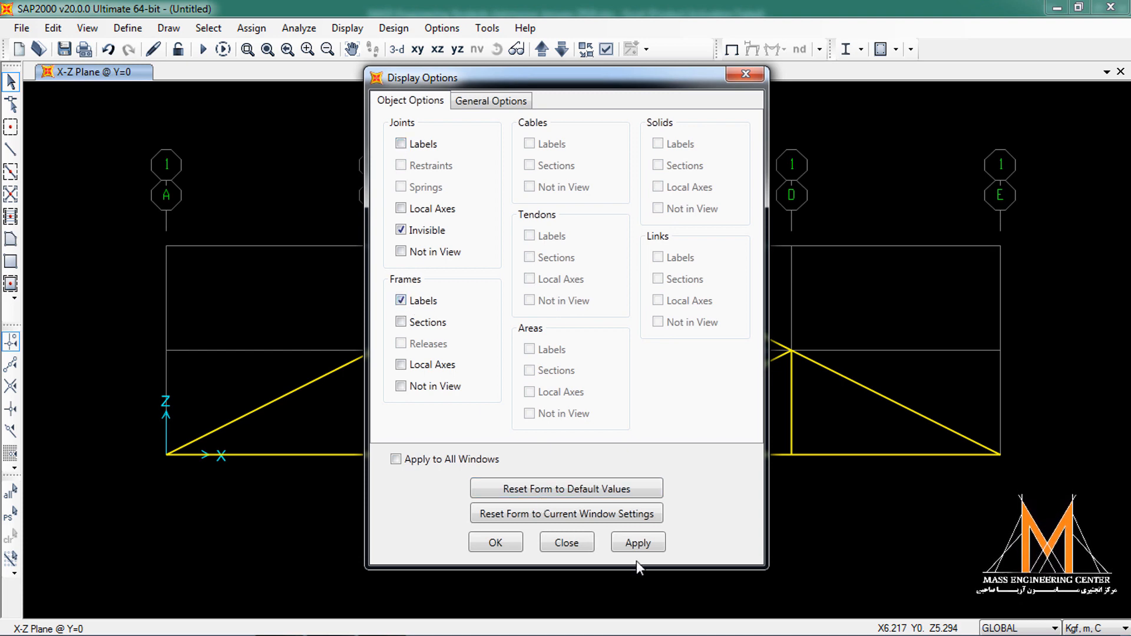
click(650, 545)
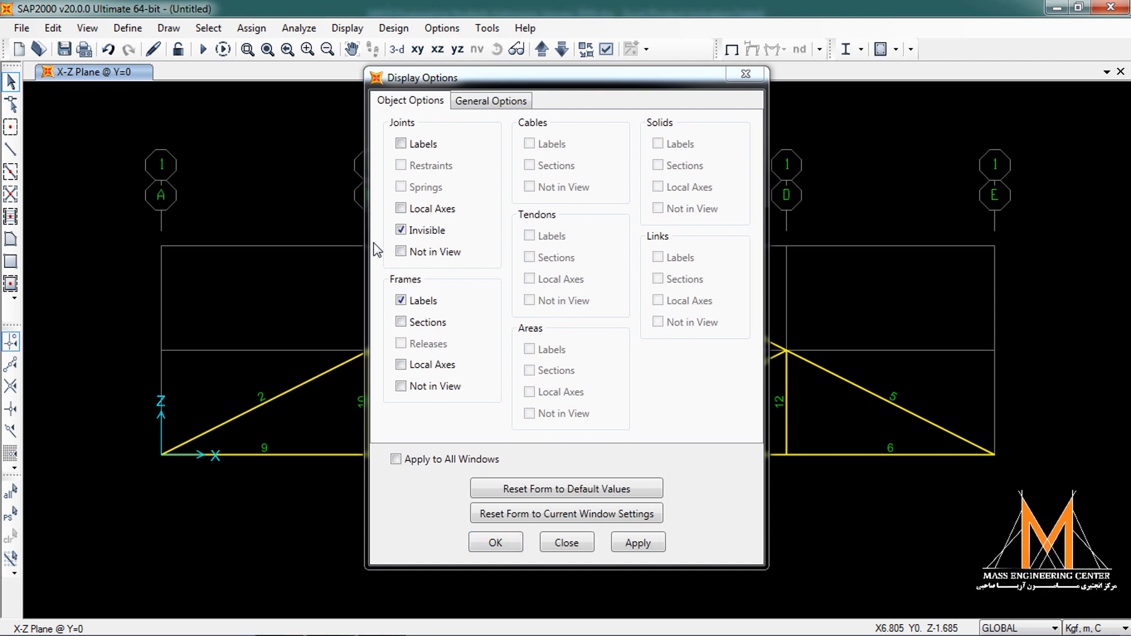
click(401, 144)
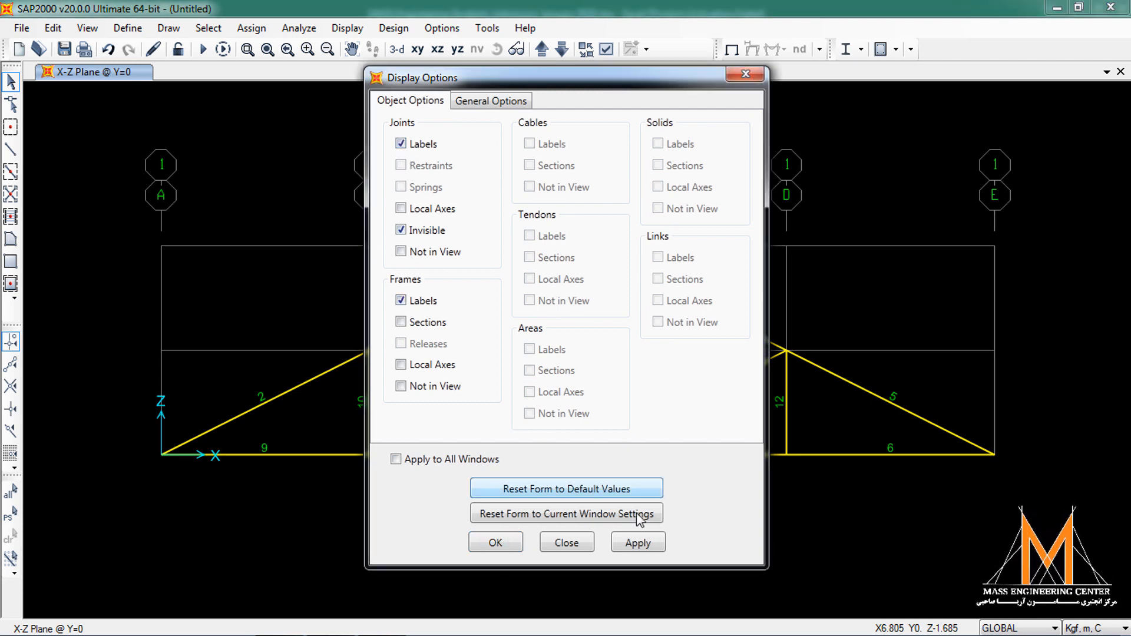
click(641, 542)
click(495, 543)
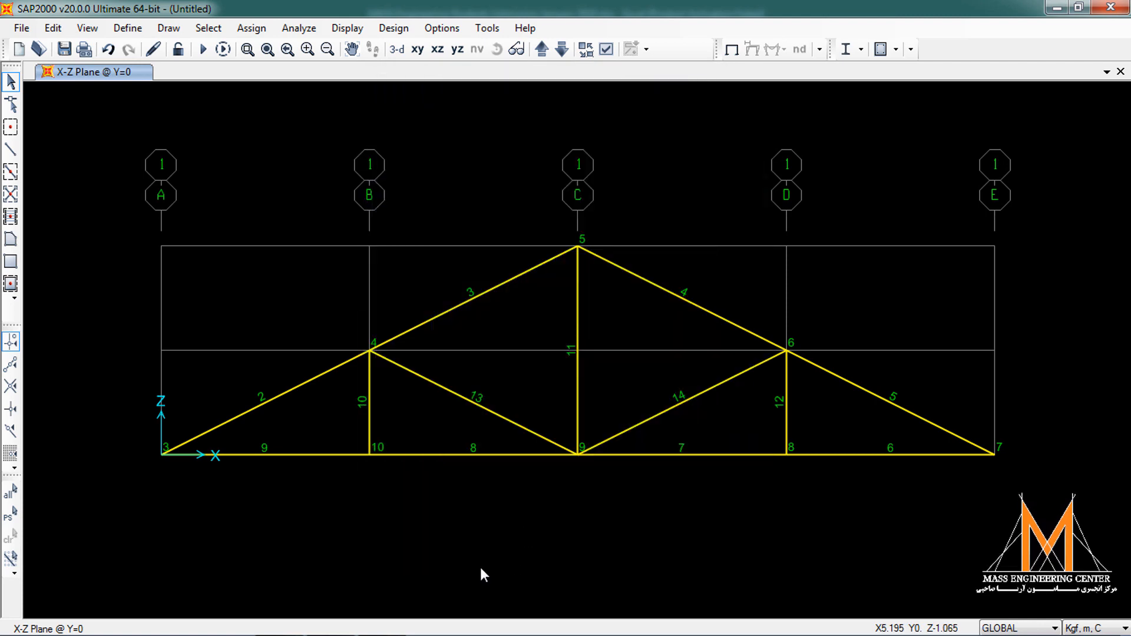
Assign a pinned restraint, fixing Translation 1, 2 and 3, to the truss's support joint at the base of grid line A.
click(163, 453)
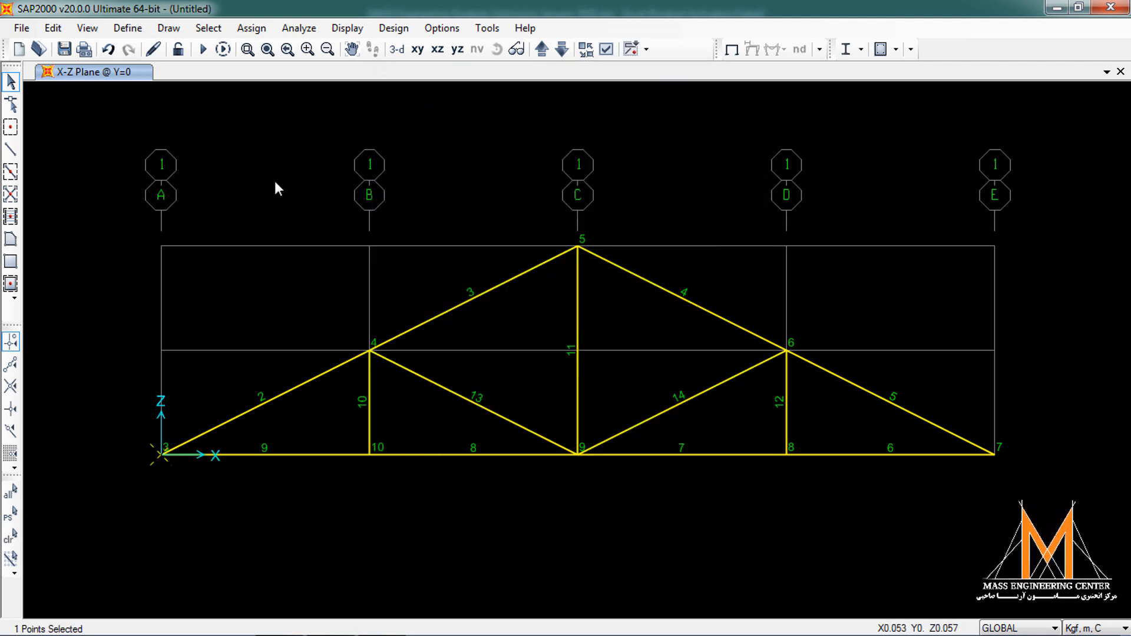
click(252, 30)
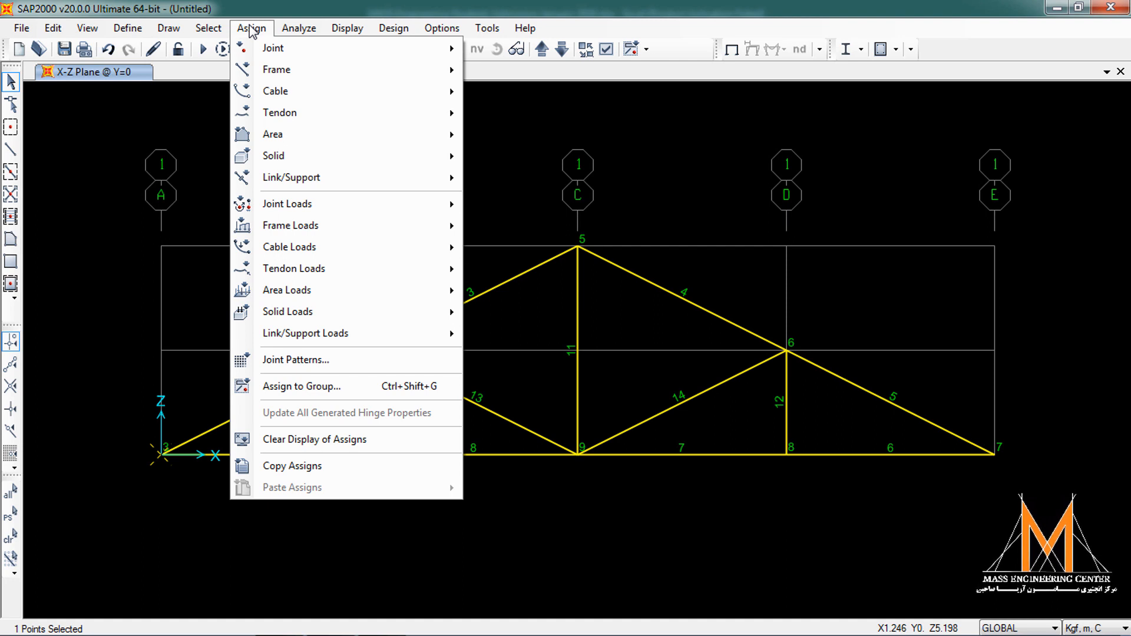
mouse_move(269, 51)
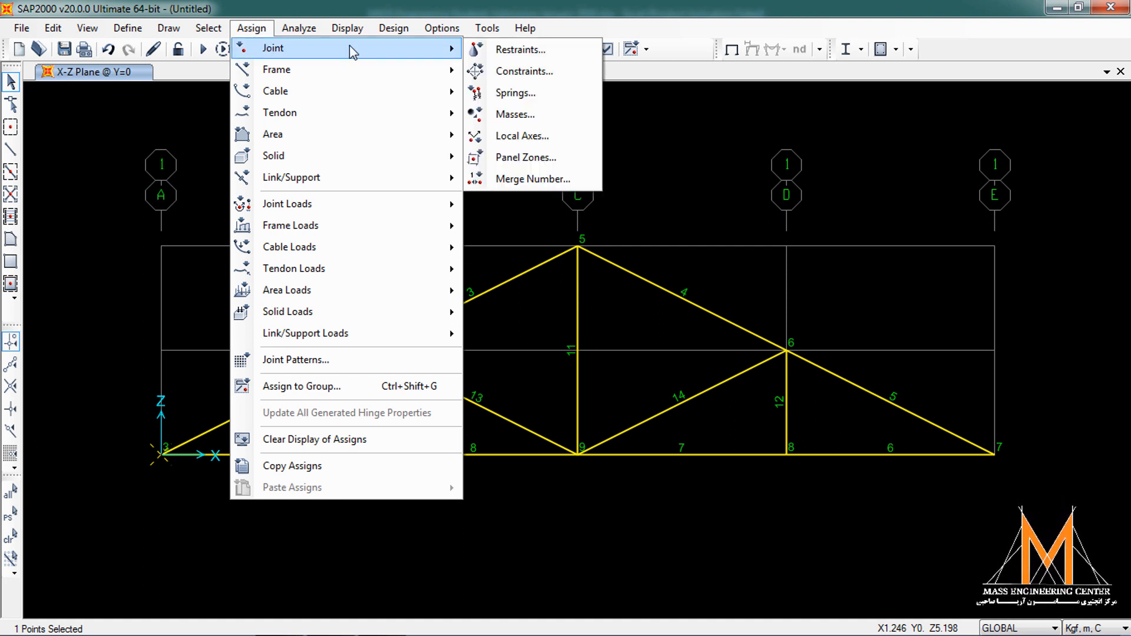
click(518, 52)
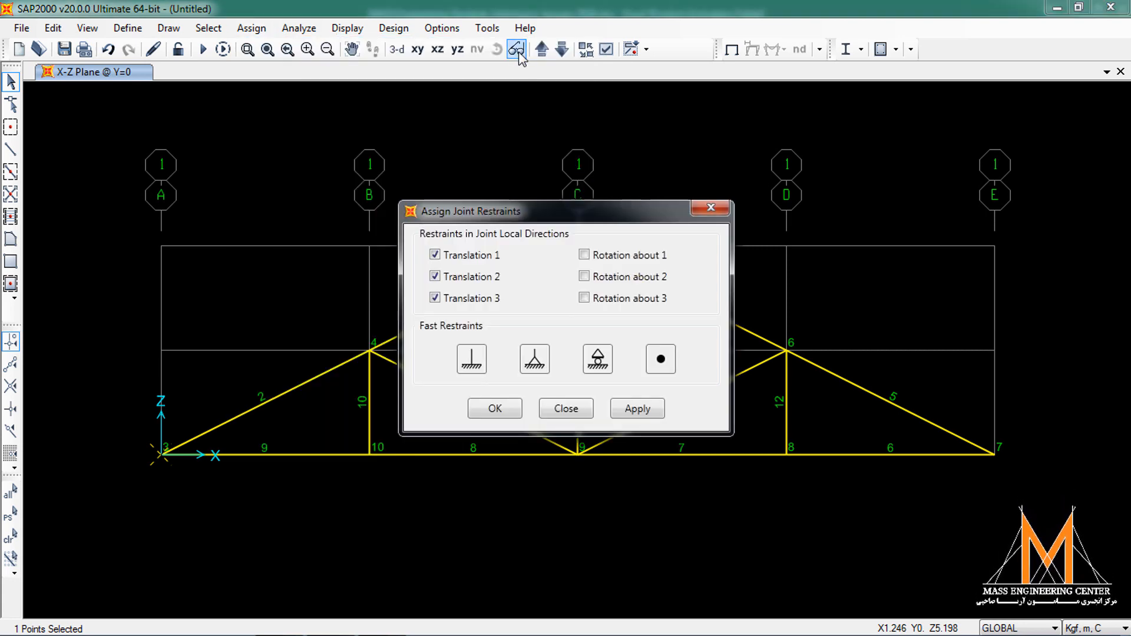
click(535, 360)
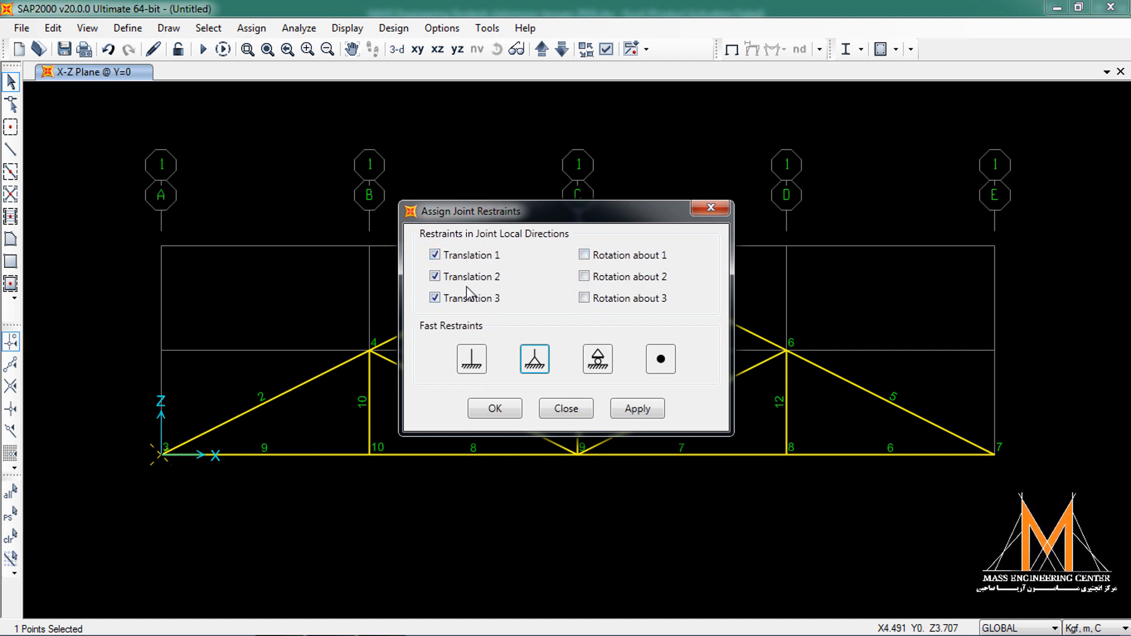
click(507, 411)
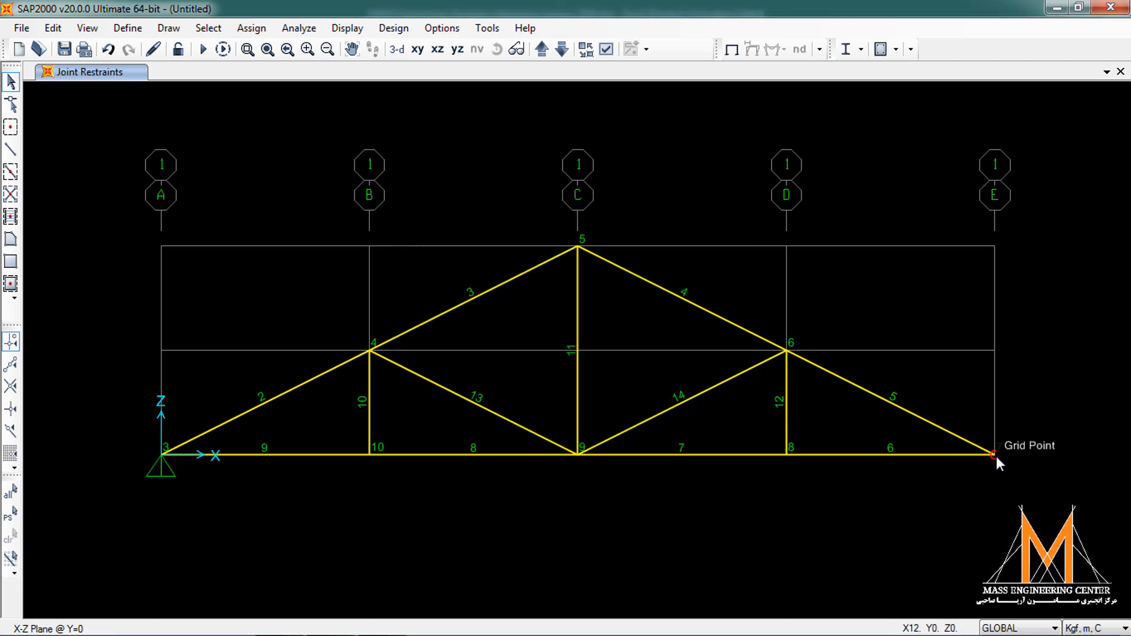
Assign a roller restraint, fixing only Translation 3, to the truss's support joint at the base of grid line E.
click(995, 455)
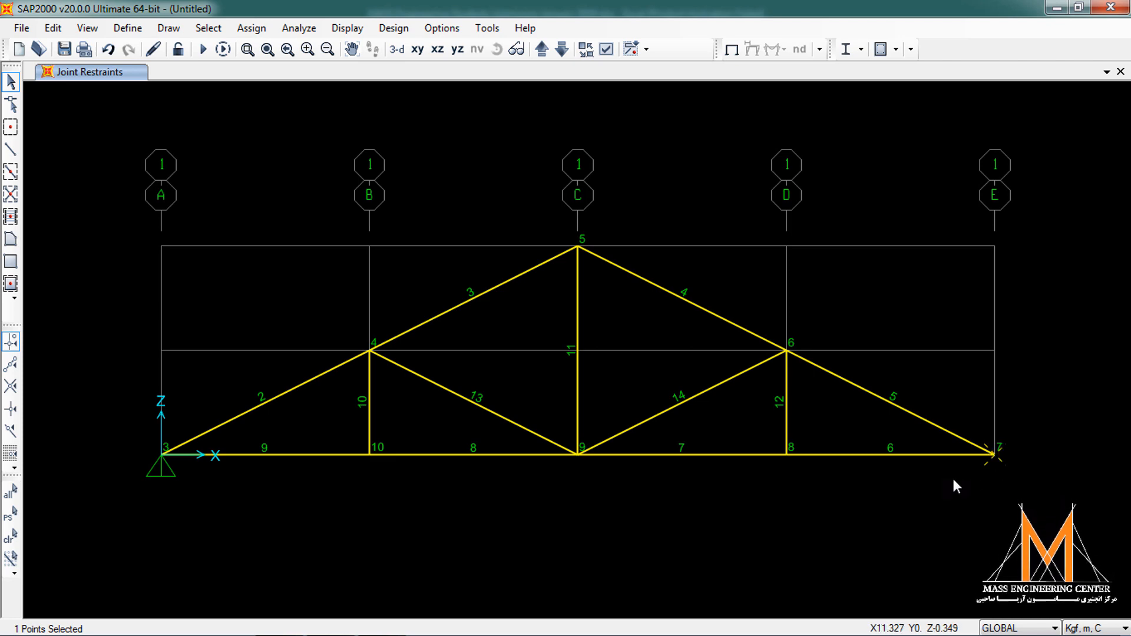
click(244, 29)
mouse_move(268, 54)
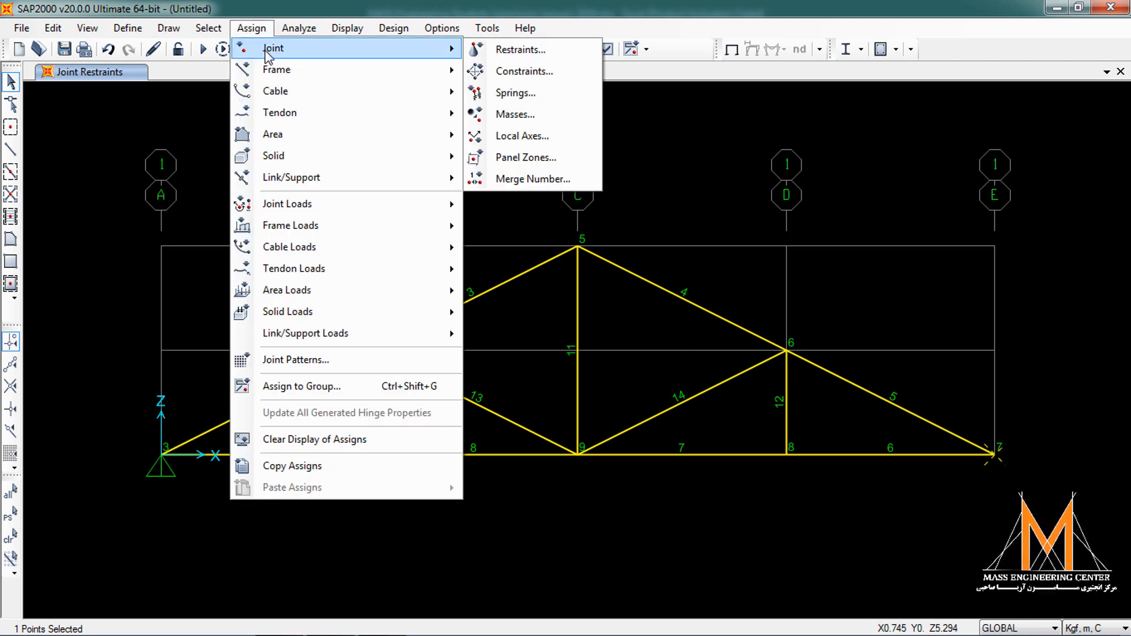
click(507, 50)
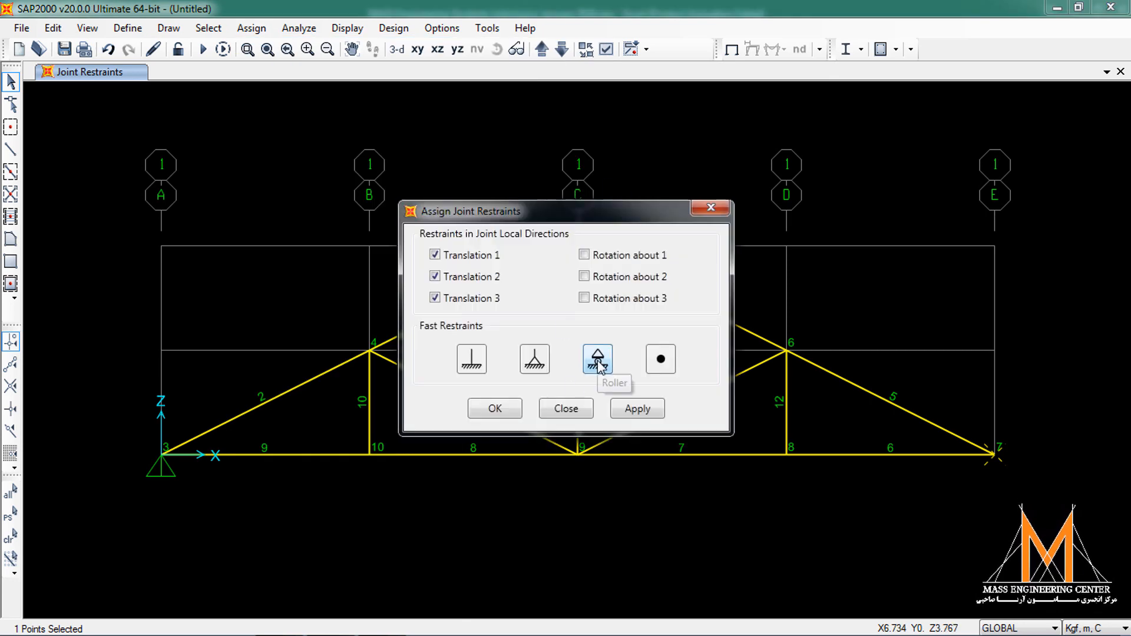
click(598, 364)
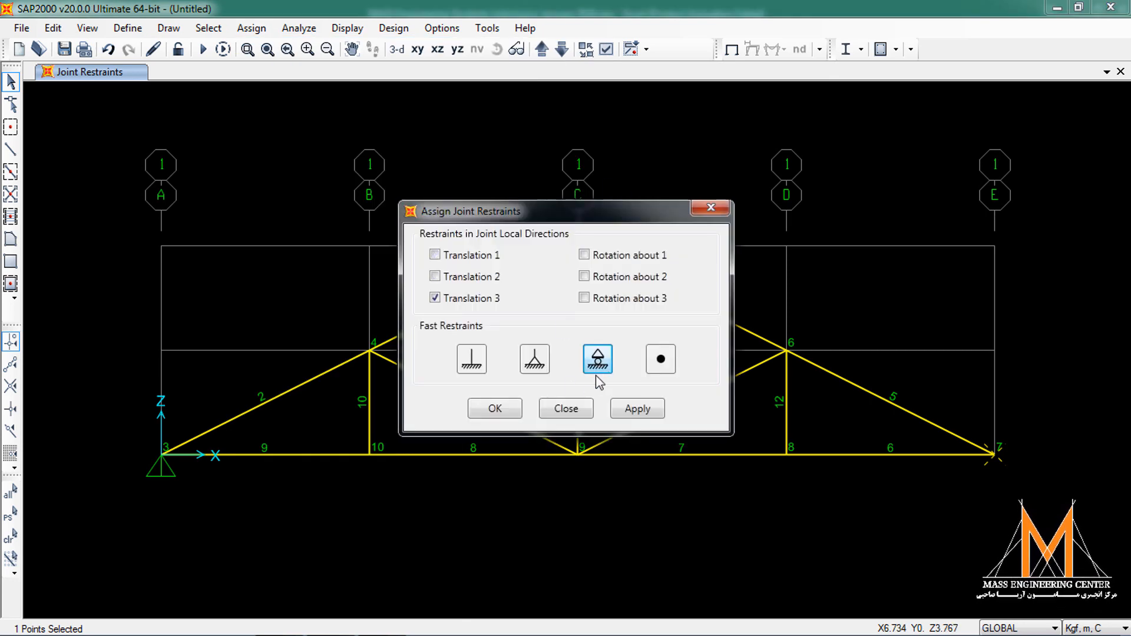
click(495, 409)
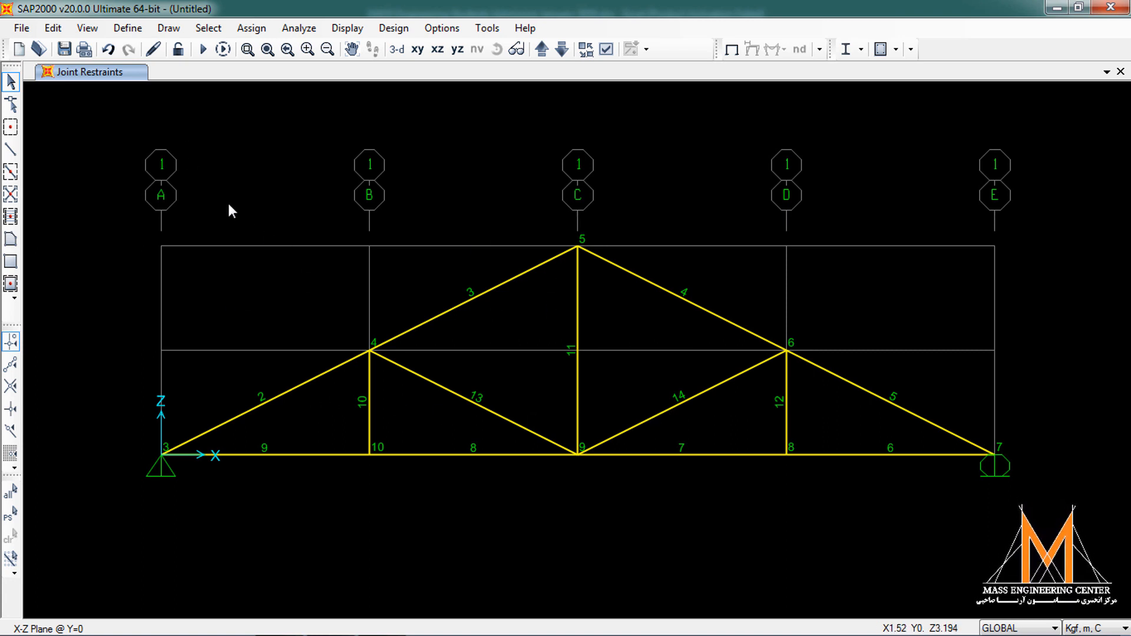
Set the self weight multiplier of the DEAD load pattern to 0.
click(128, 28)
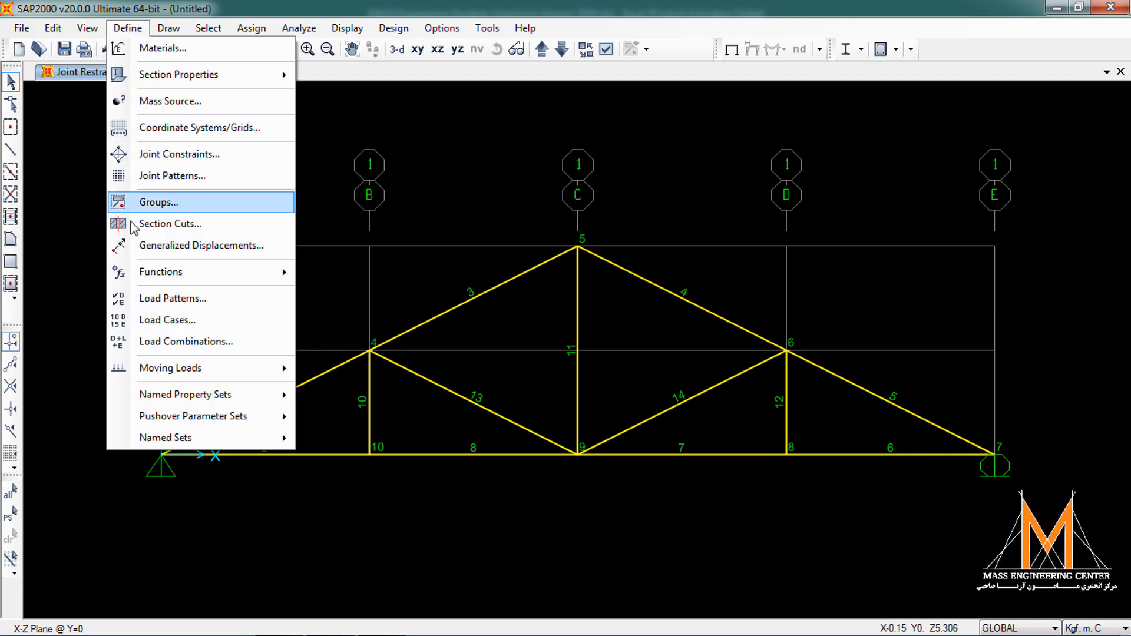
click(167, 299)
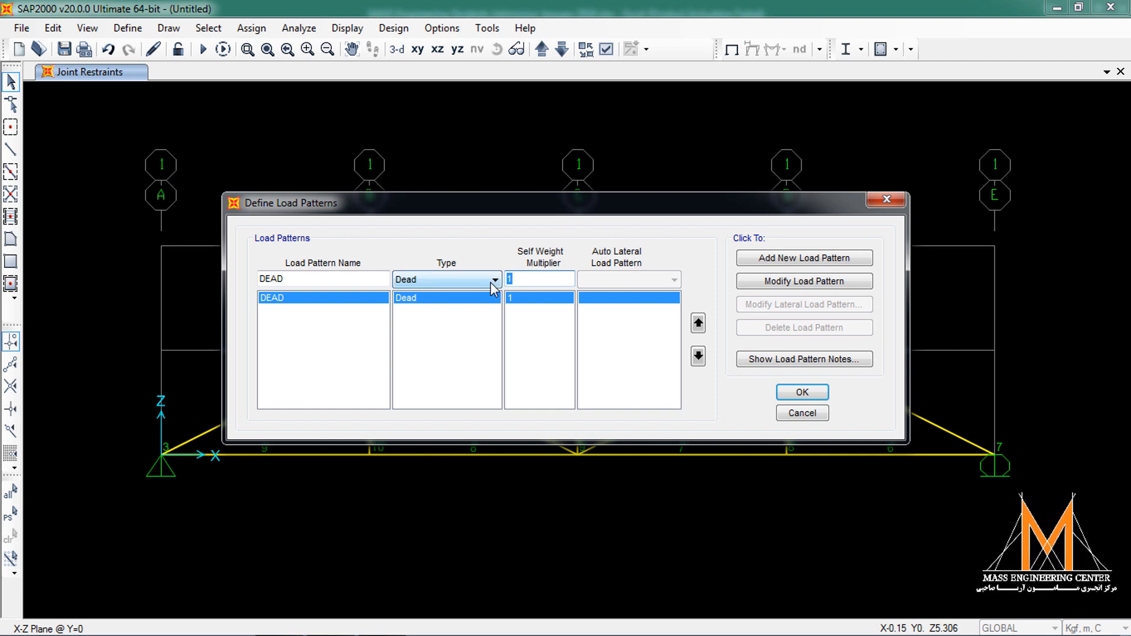
click(824, 282)
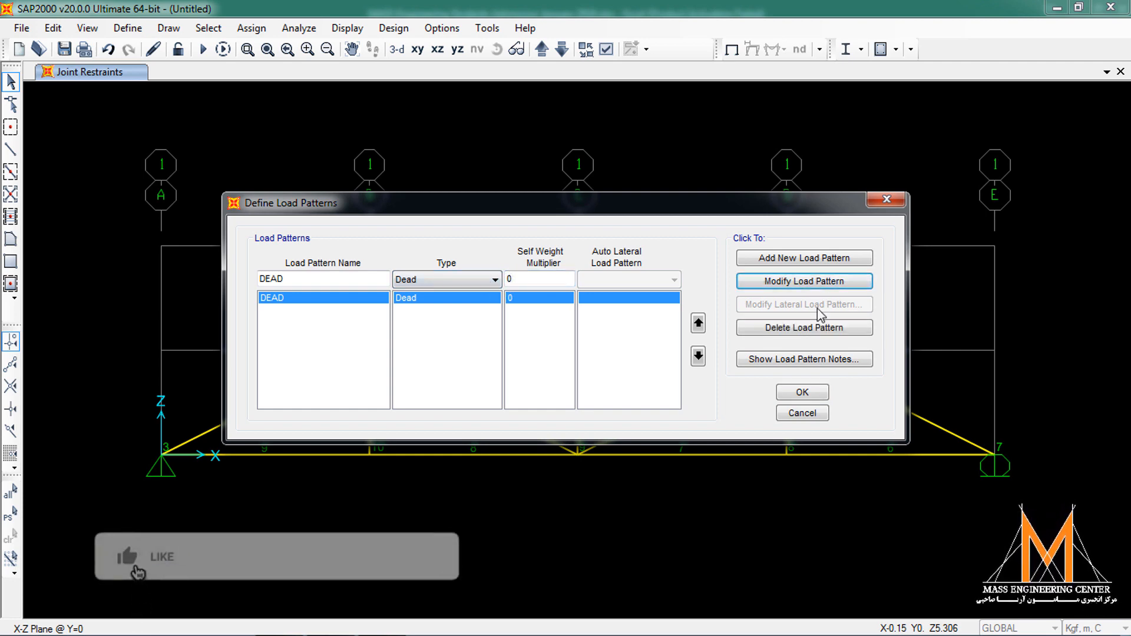
click(815, 390)
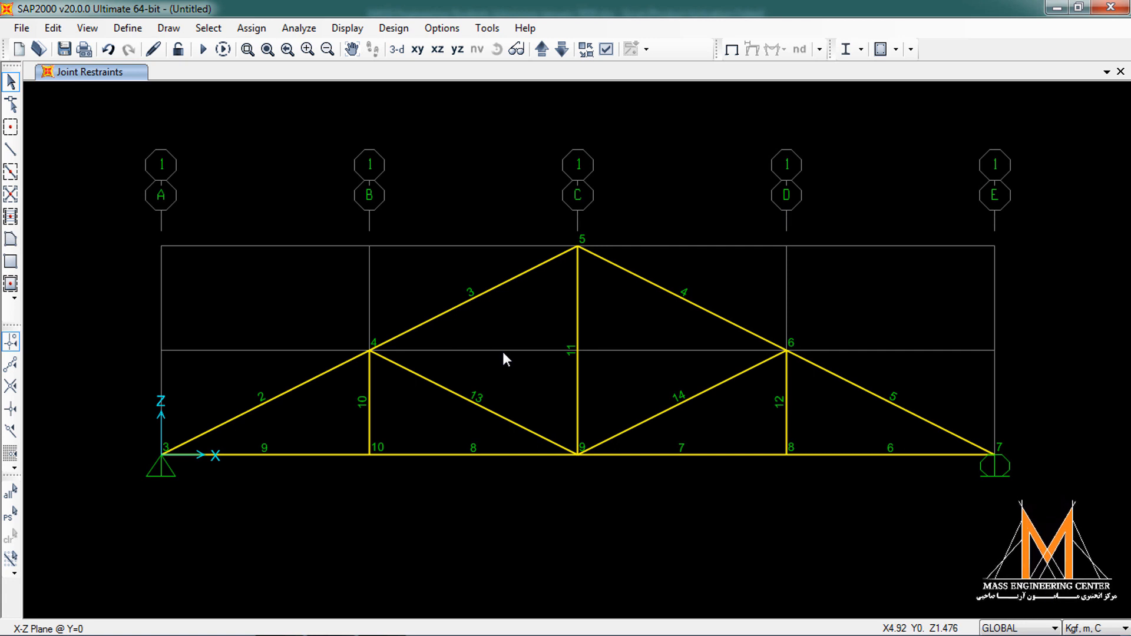
click(355, 356)
click(381, 345)
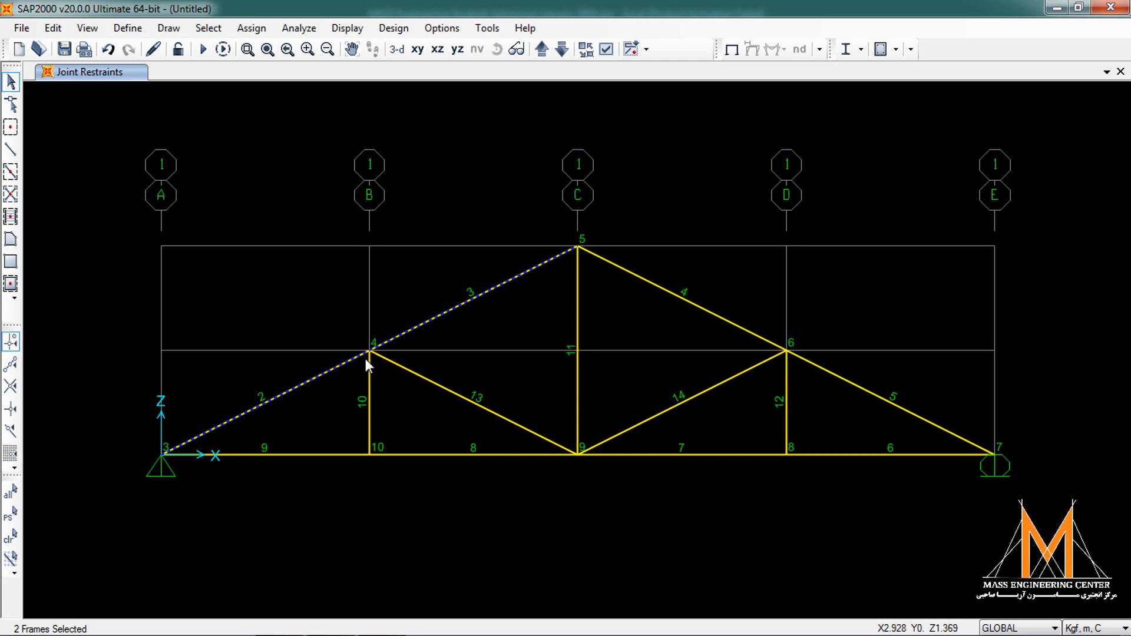
key(ctrl+z)
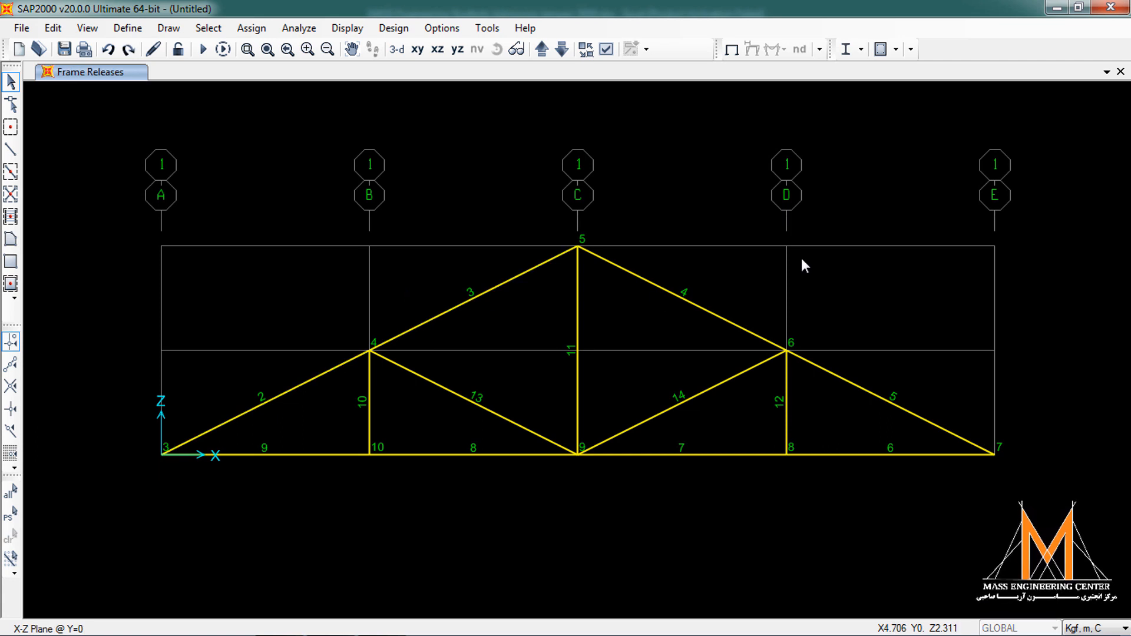
Select the whole truss and release Moment 33 (Major) at the start and end of every frame, with partial fixity springs of 0.
drag(1026, 169, 59, 542)
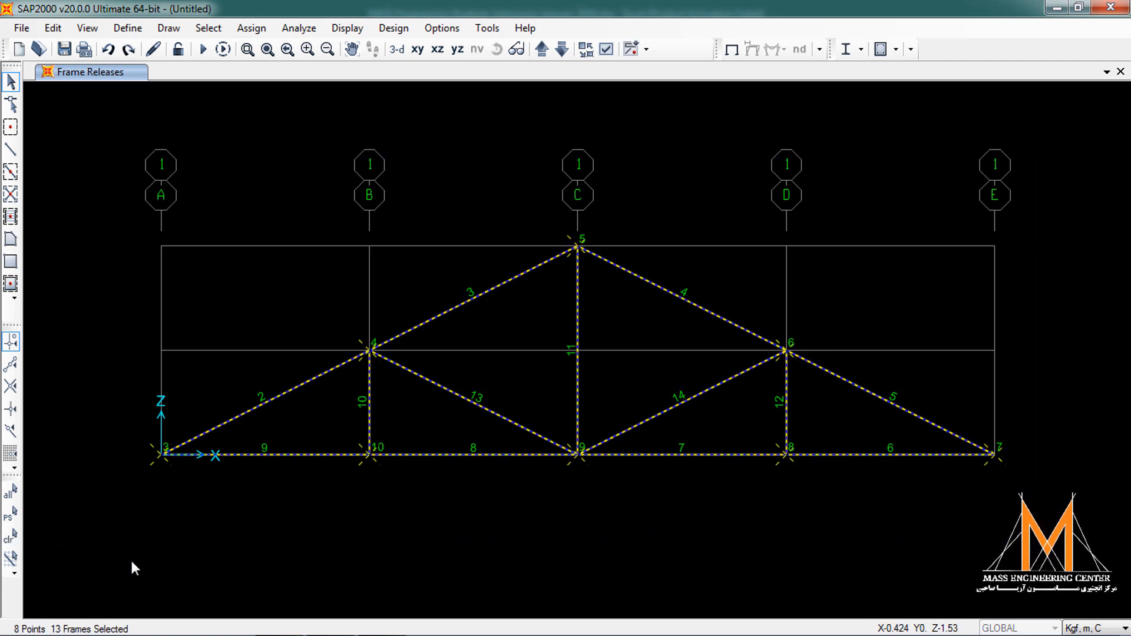
click(265, 33)
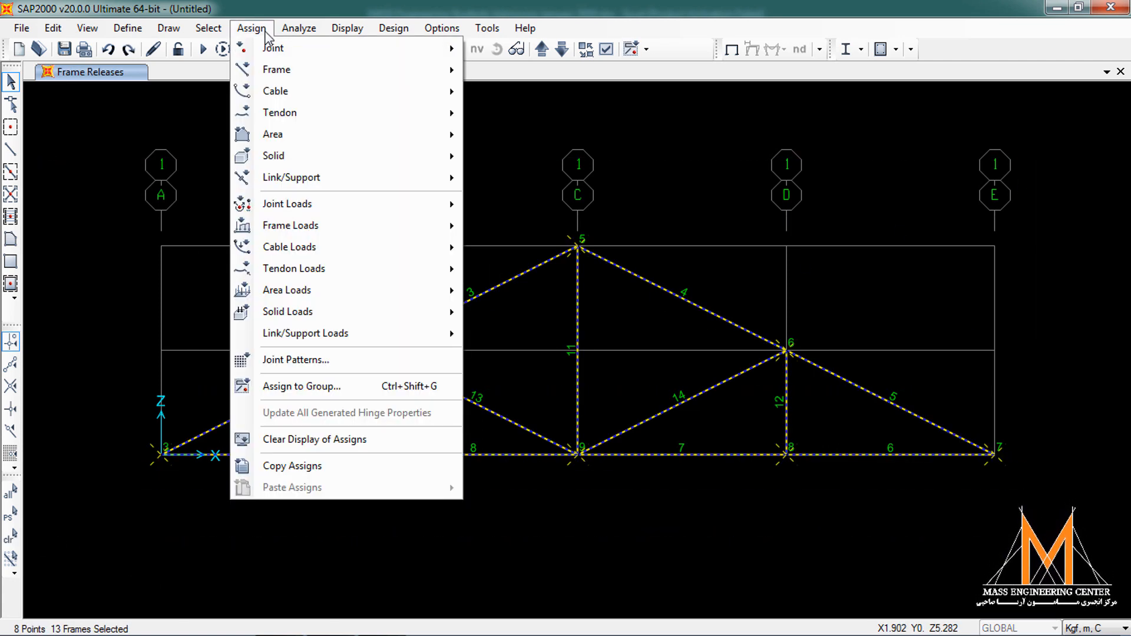
mouse_move(286, 72)
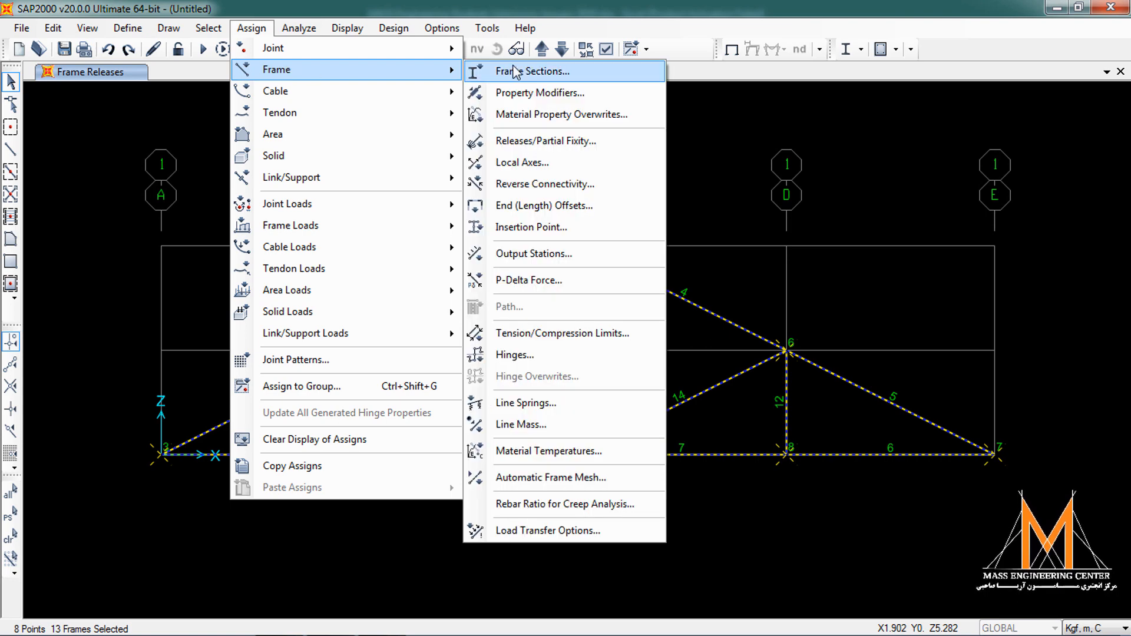
click(545, 143)
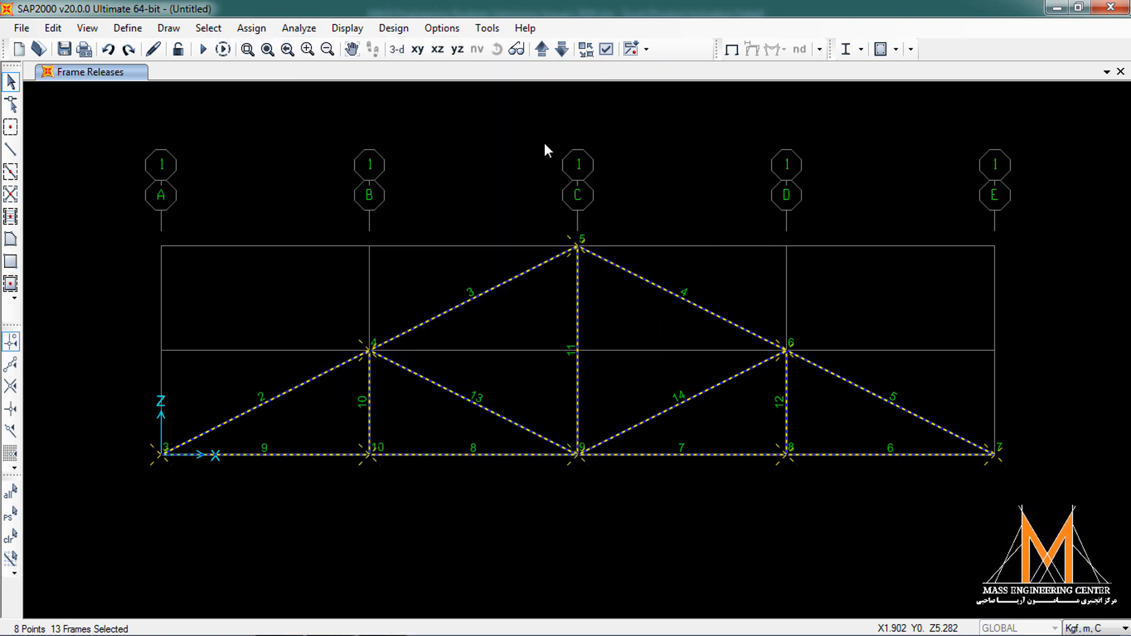
drag(653, 153, 654, 103)
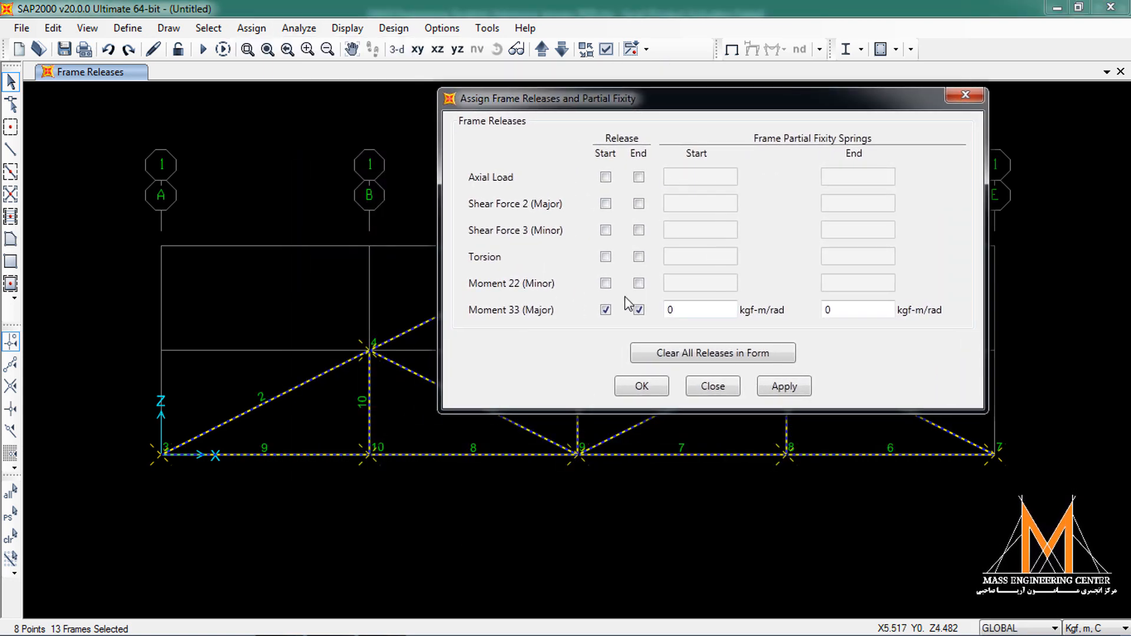
click(607, 310)
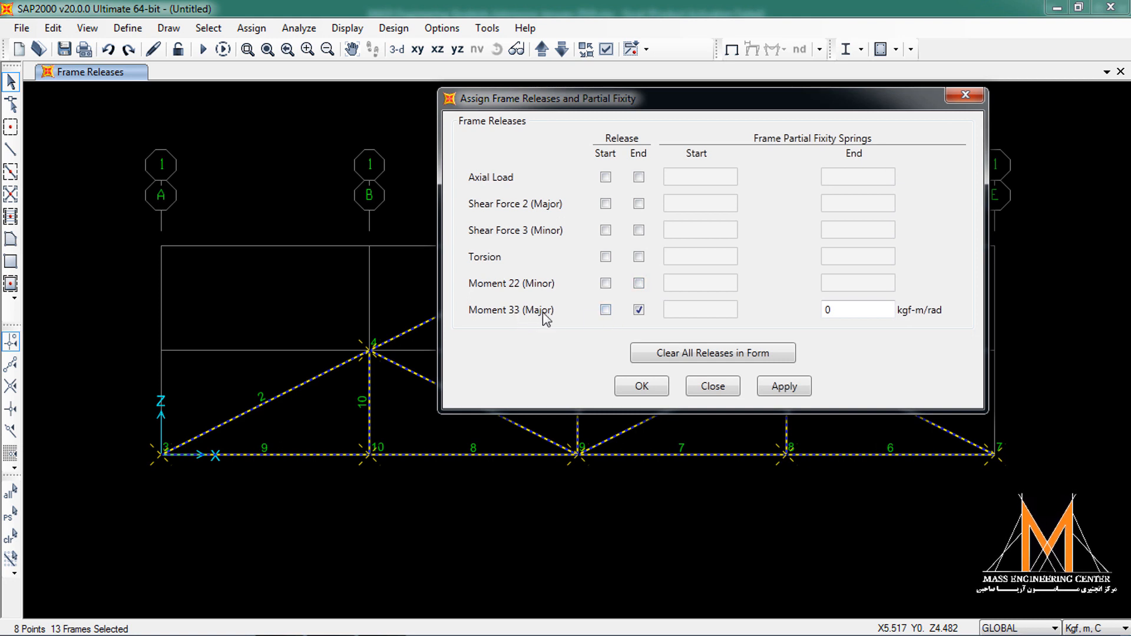
click(638, 310)
click(606, 310)
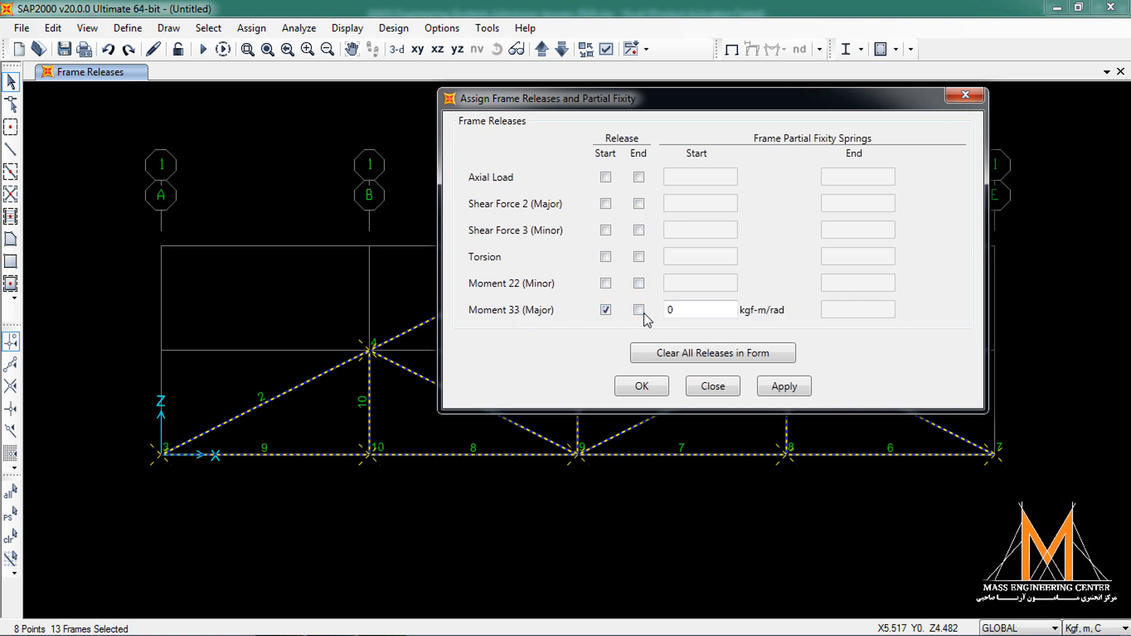
click(641, 312)
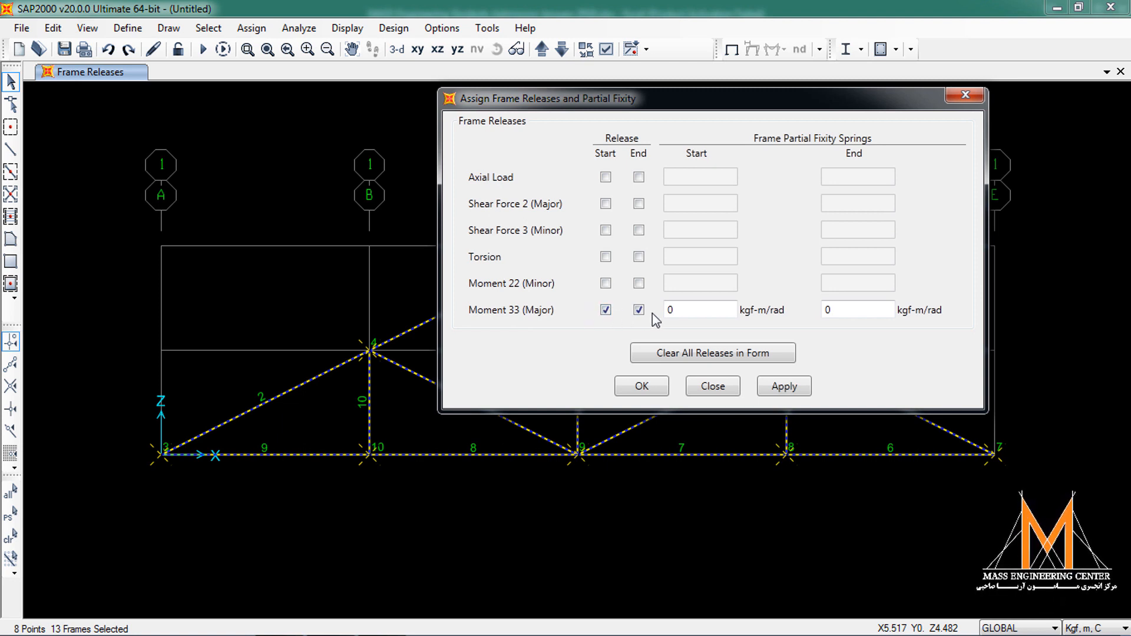
click(782, 387)
click(651, 390)
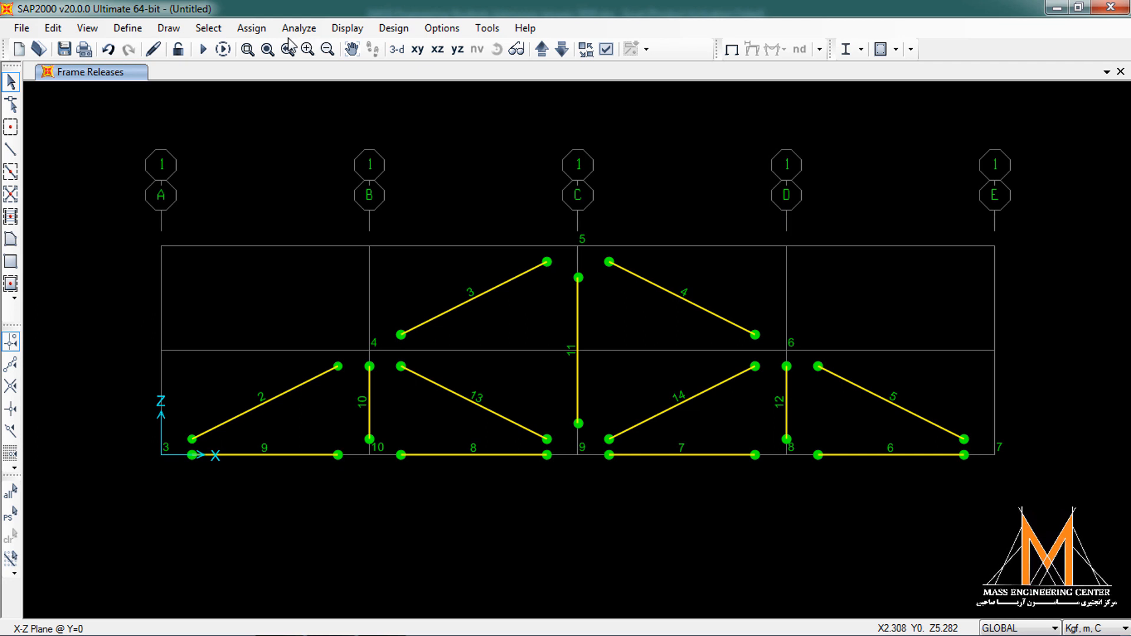
Clear the display of assigns and select the three top chord joints on grid lines B, C and D.
click(269, 35)
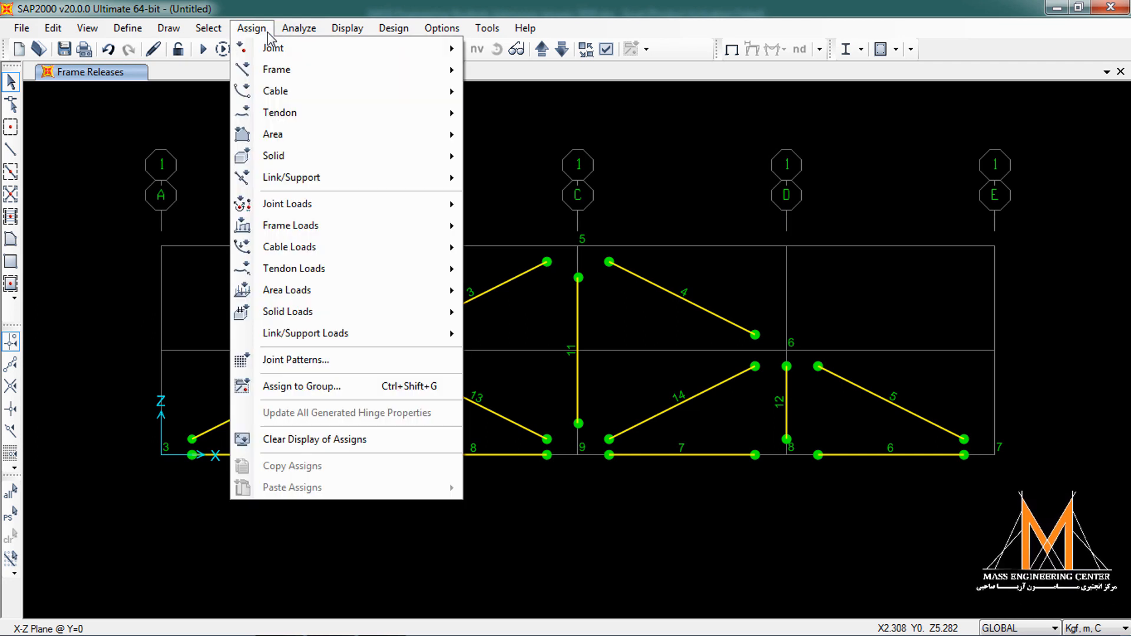
click(306, 446)
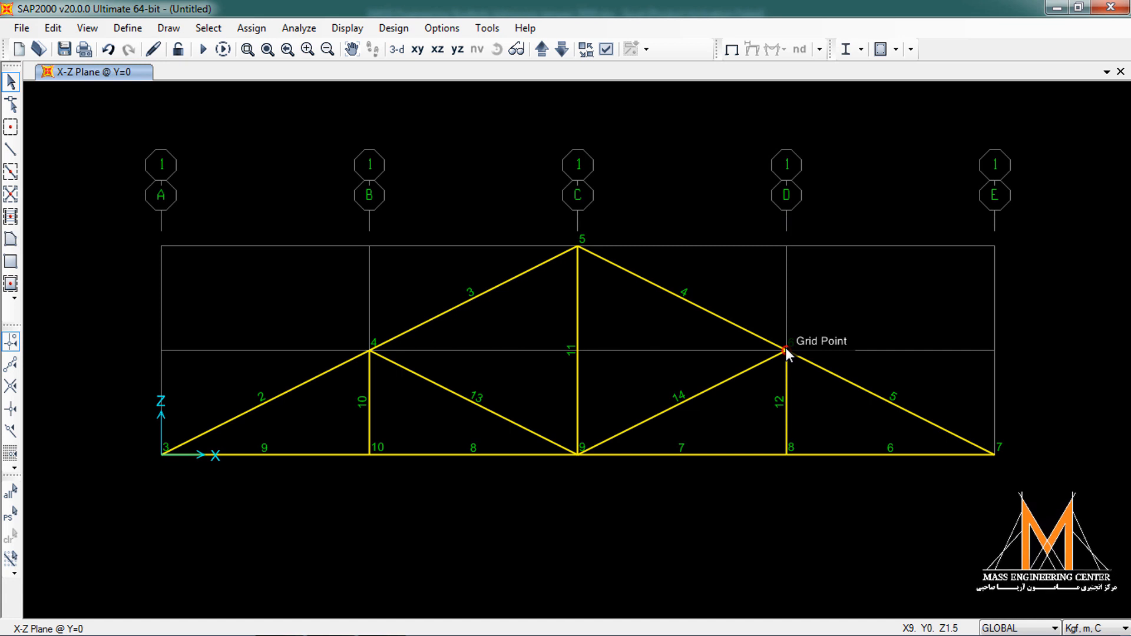
click(369, 350)
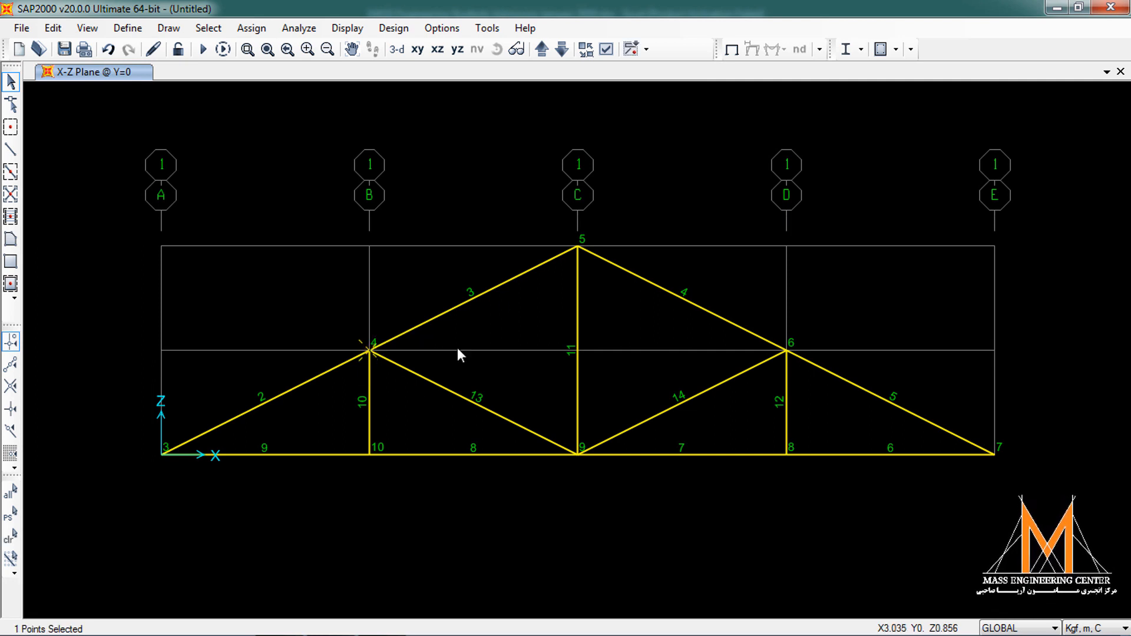
click(577, 247)
click(790, 352)
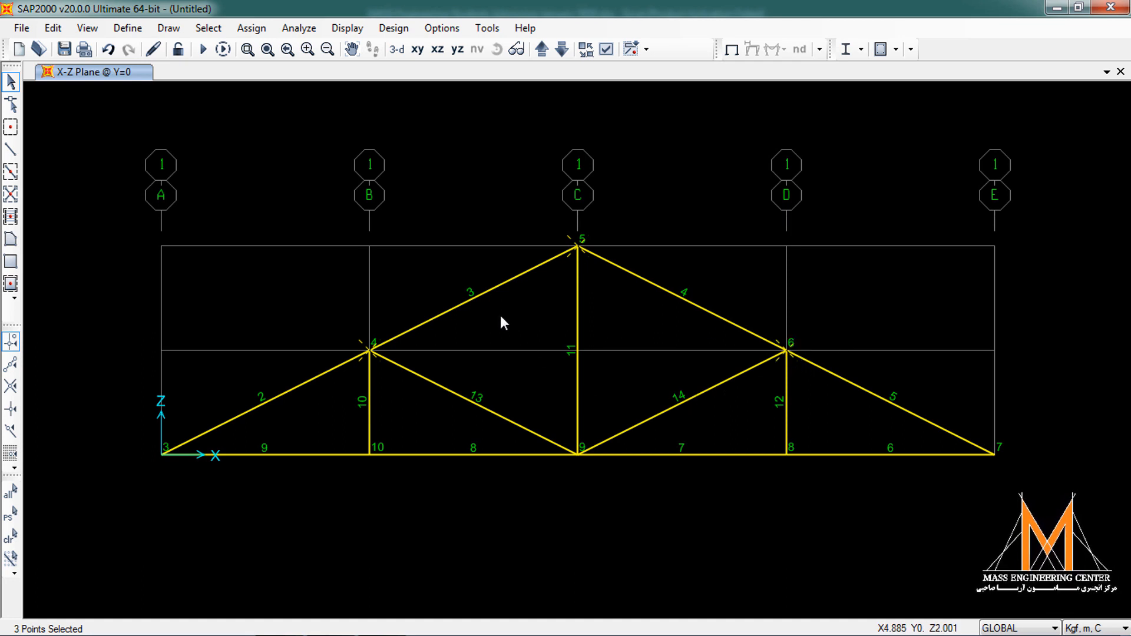
click(251, 29)
mouse_move(337, 225)
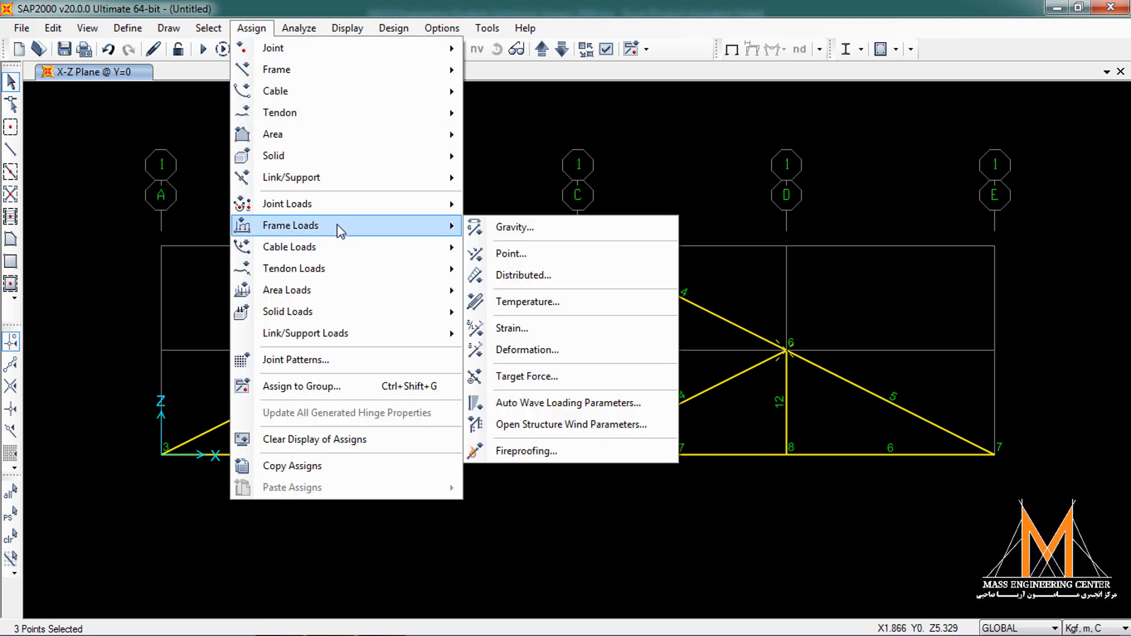
click(507, 252)
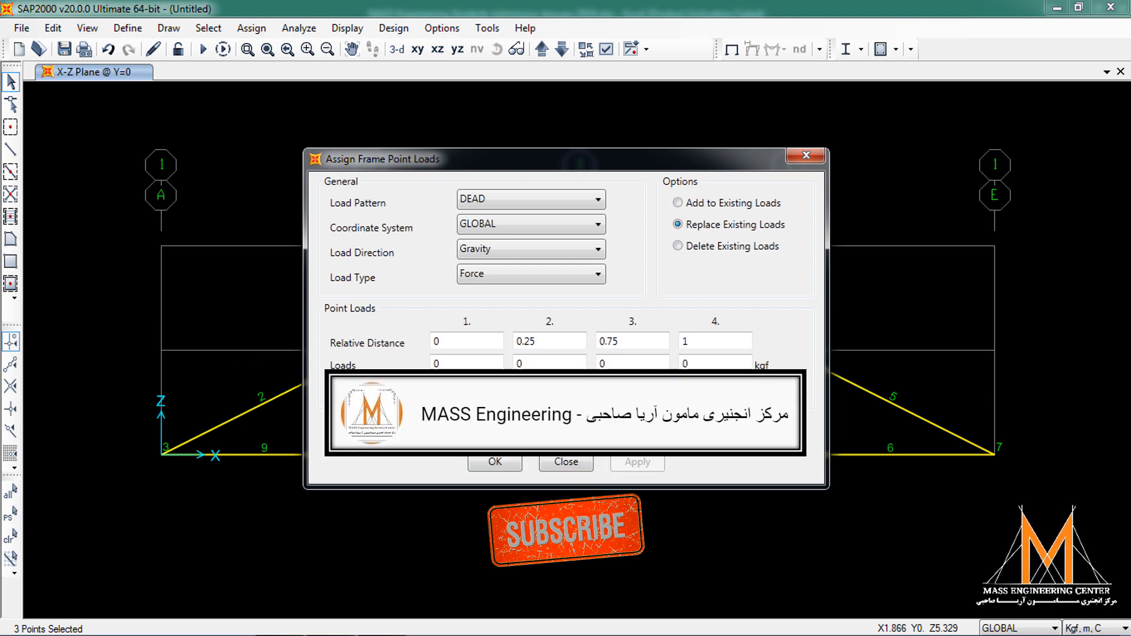
click(579, 390)
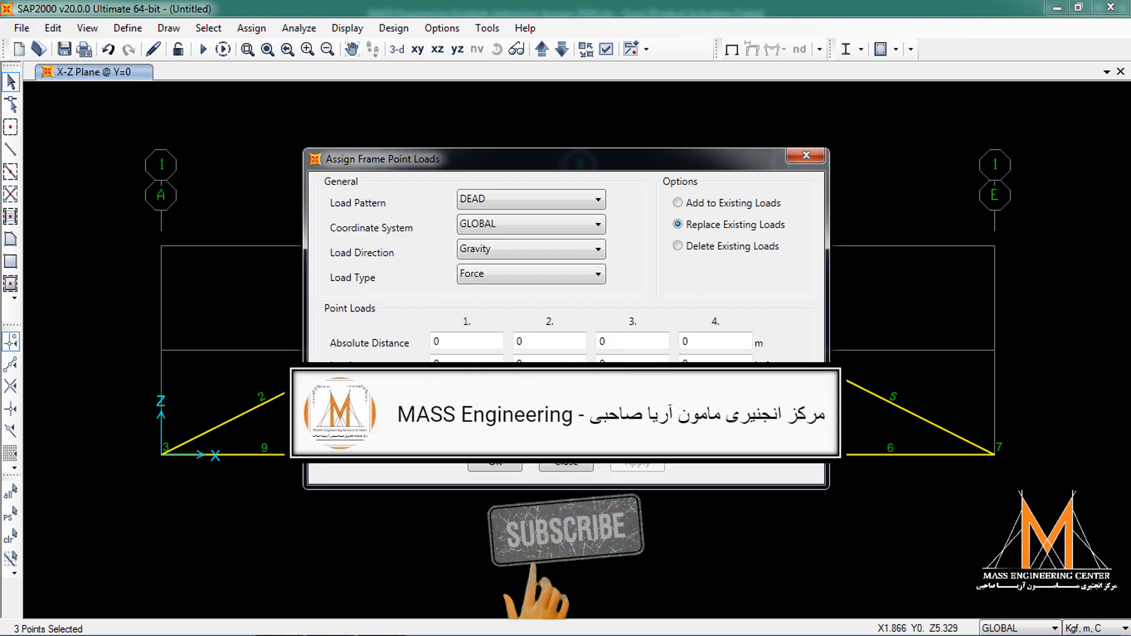
drag(500, 158, 700, 142)
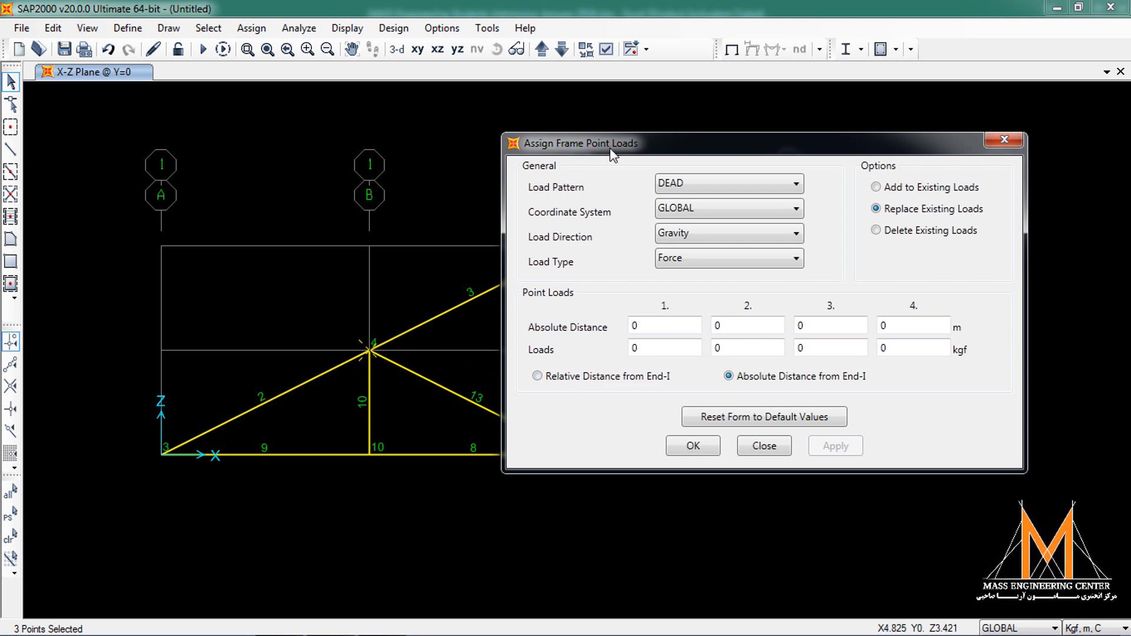
drag(616, 153, 601, 151)
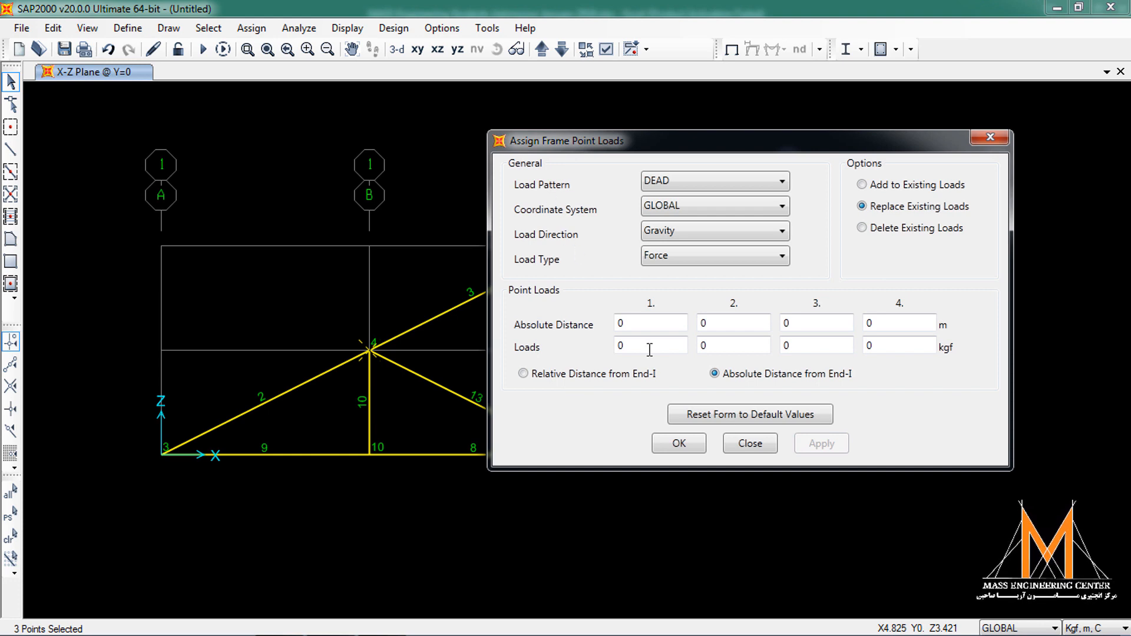
click(750, 444)
Assign a Global Z joint force of 600 kgf in the DEAD pattern to the selected top chord joints, replacing existing loads.
click(252, 28)
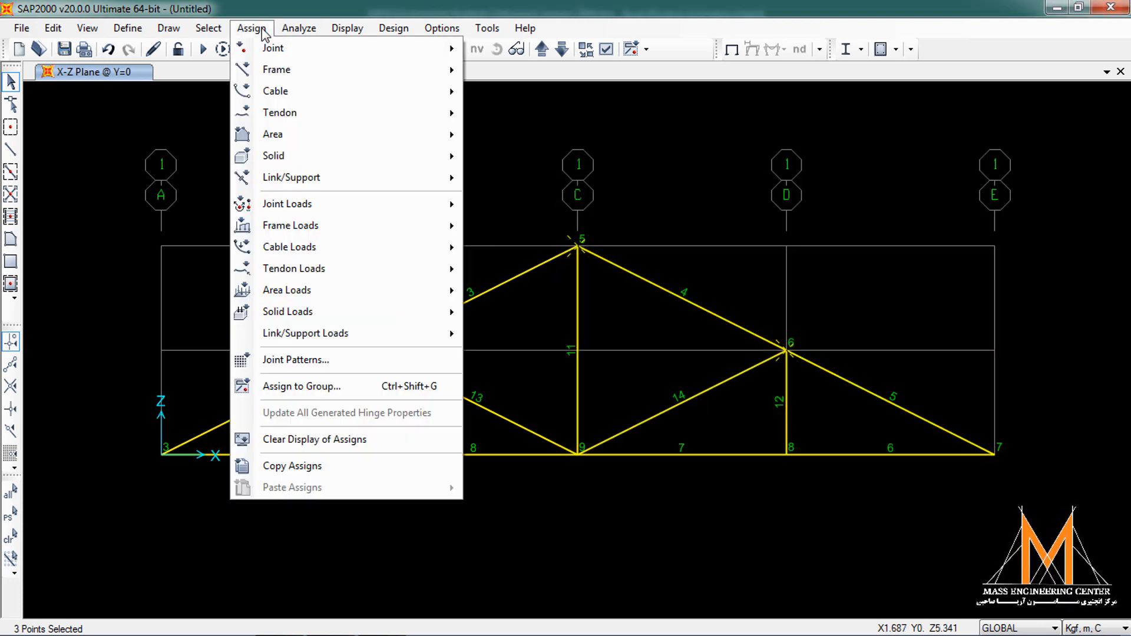
mouse_move(360, 212)
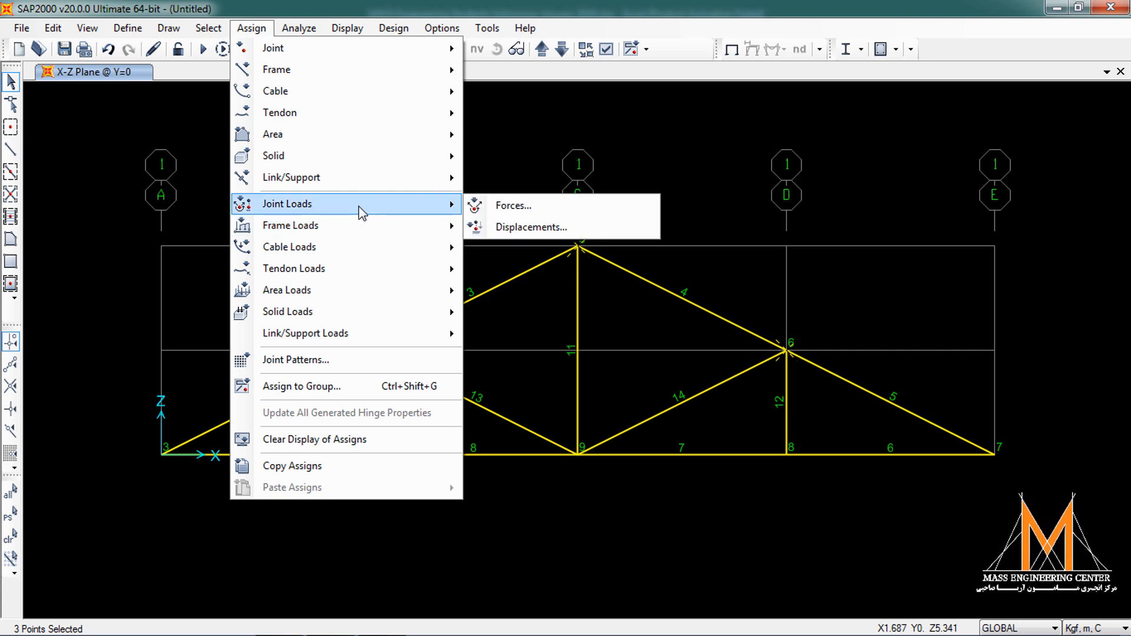
click(484, 204)
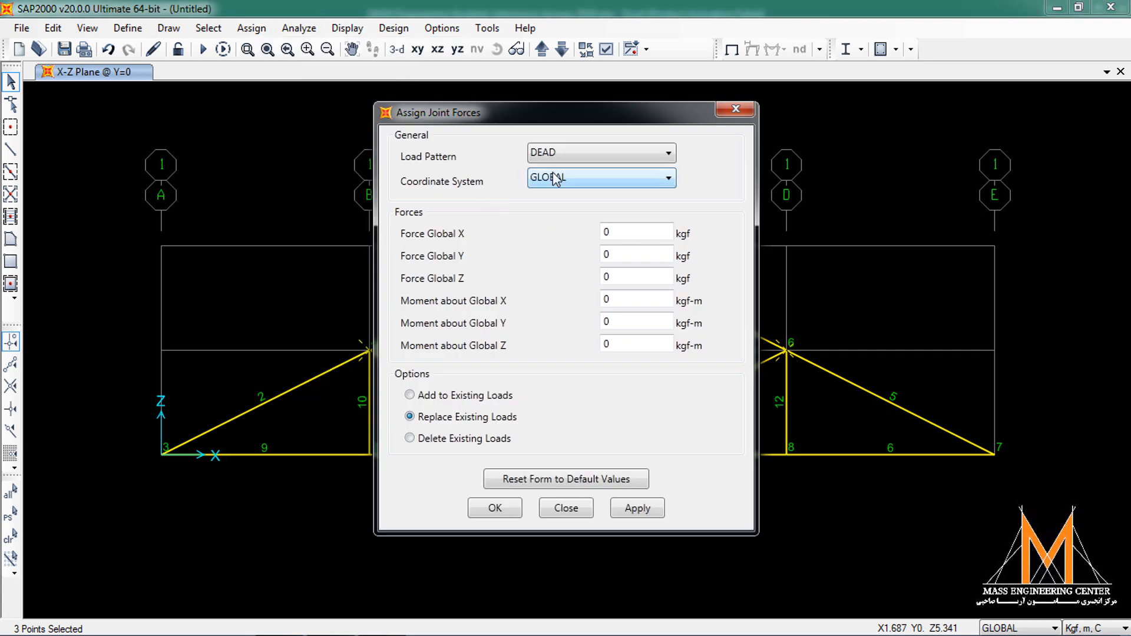
drag(559, 115, 782, 109)
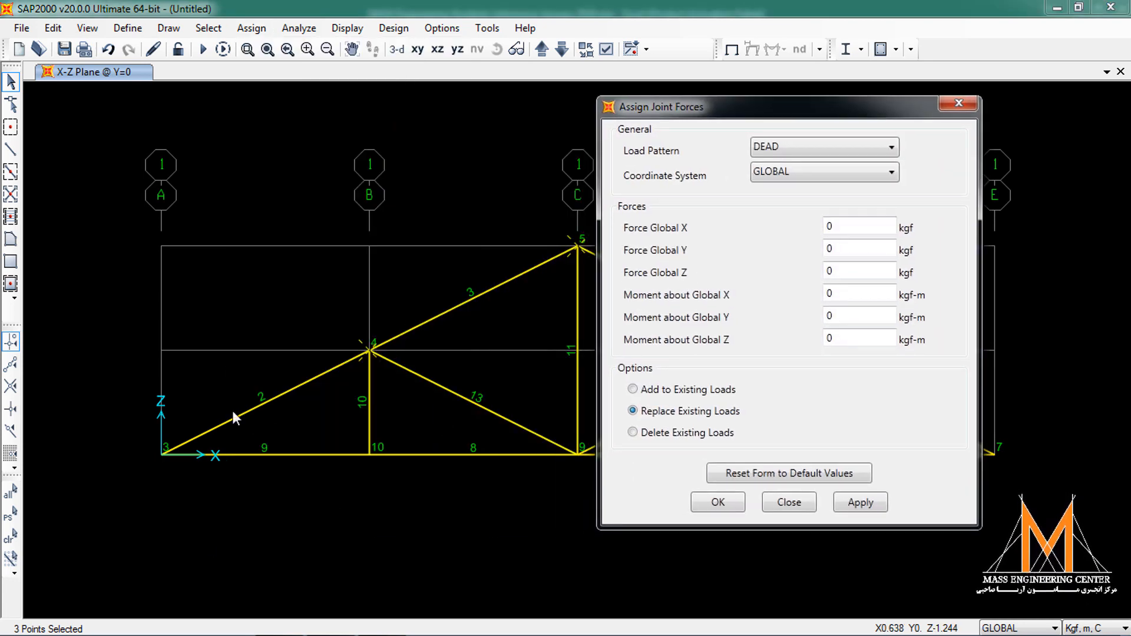
double_click(892, 266)
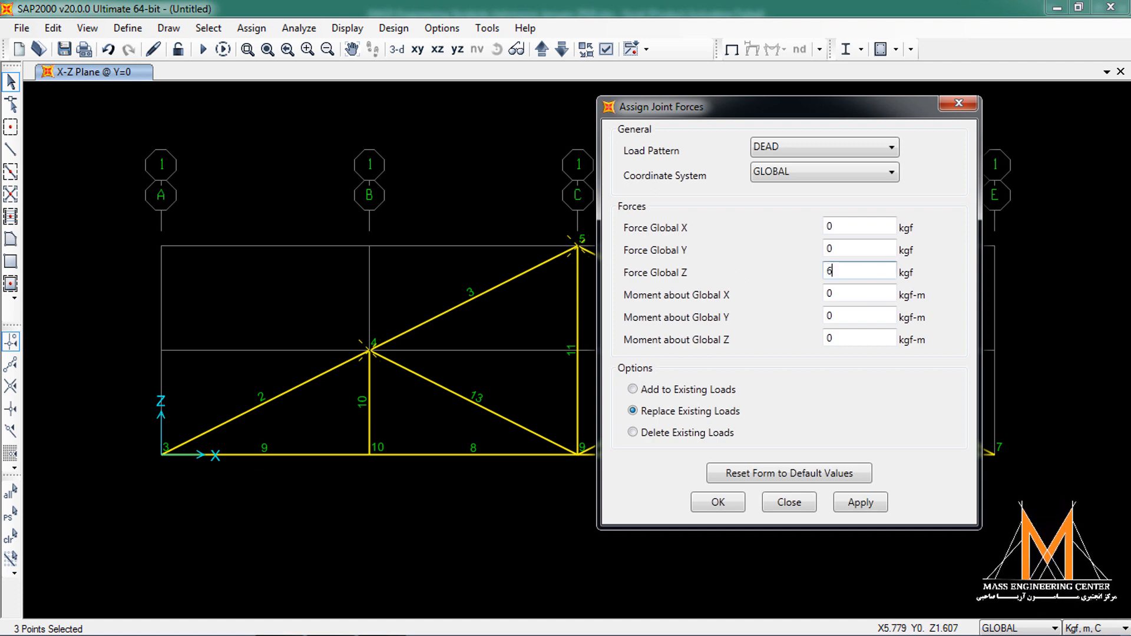
click(798, 177)
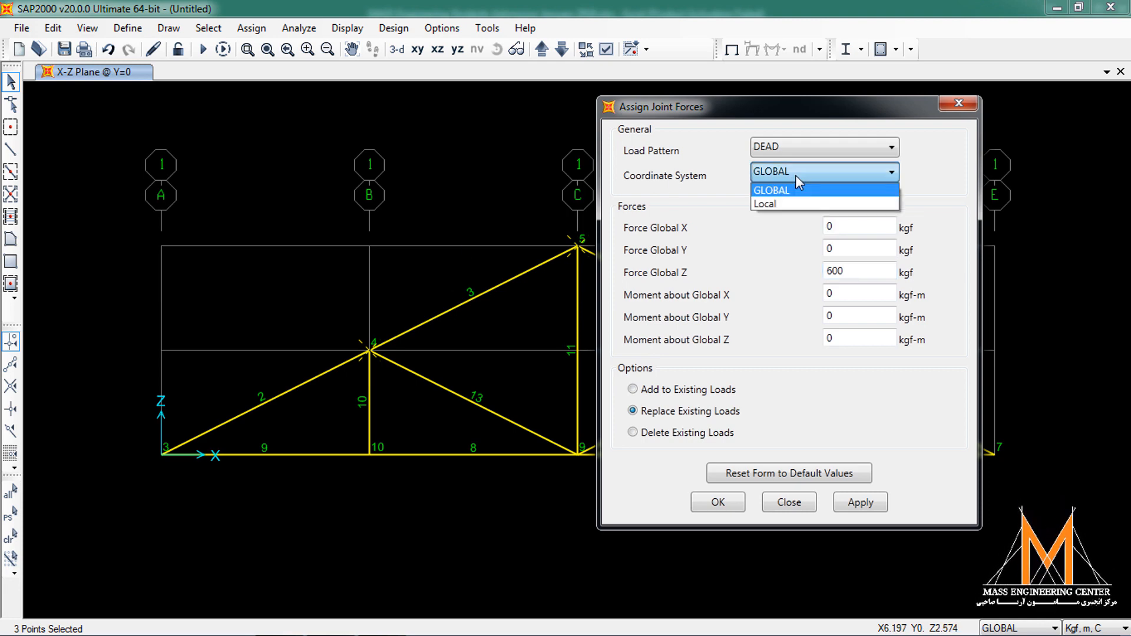
click(800, 172)
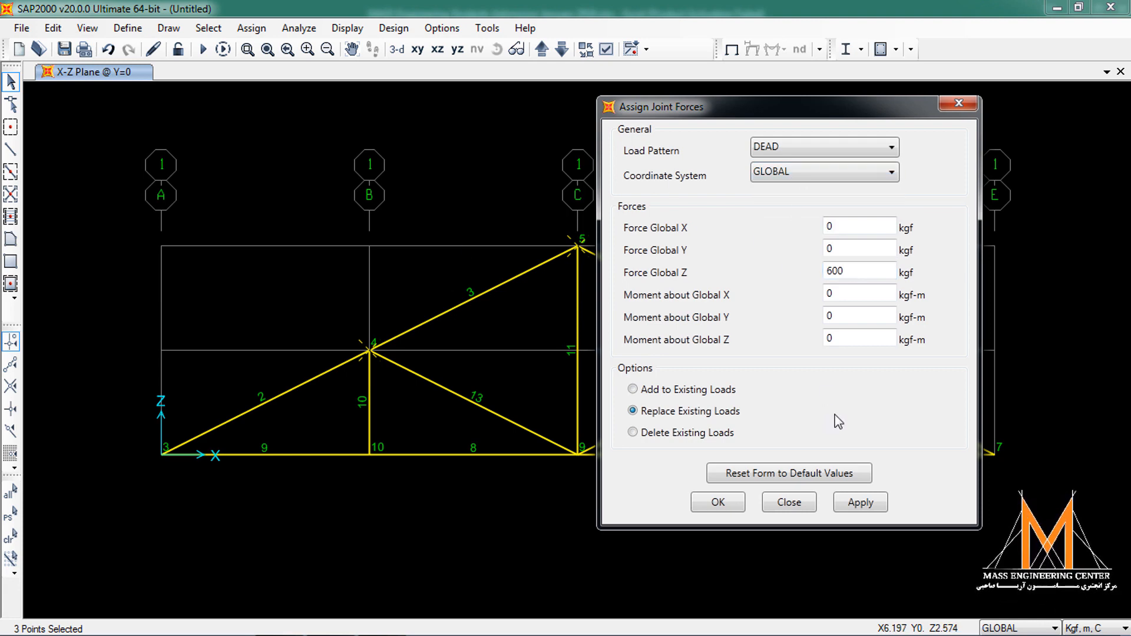
click(862, 503)
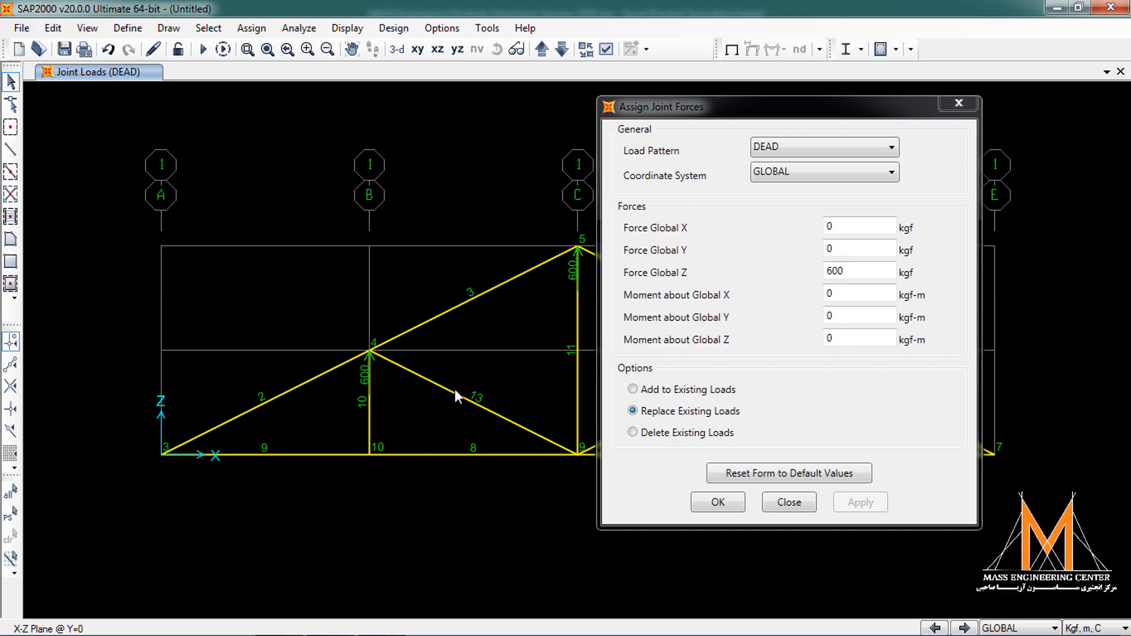
drag(857, 274, 809, 281)
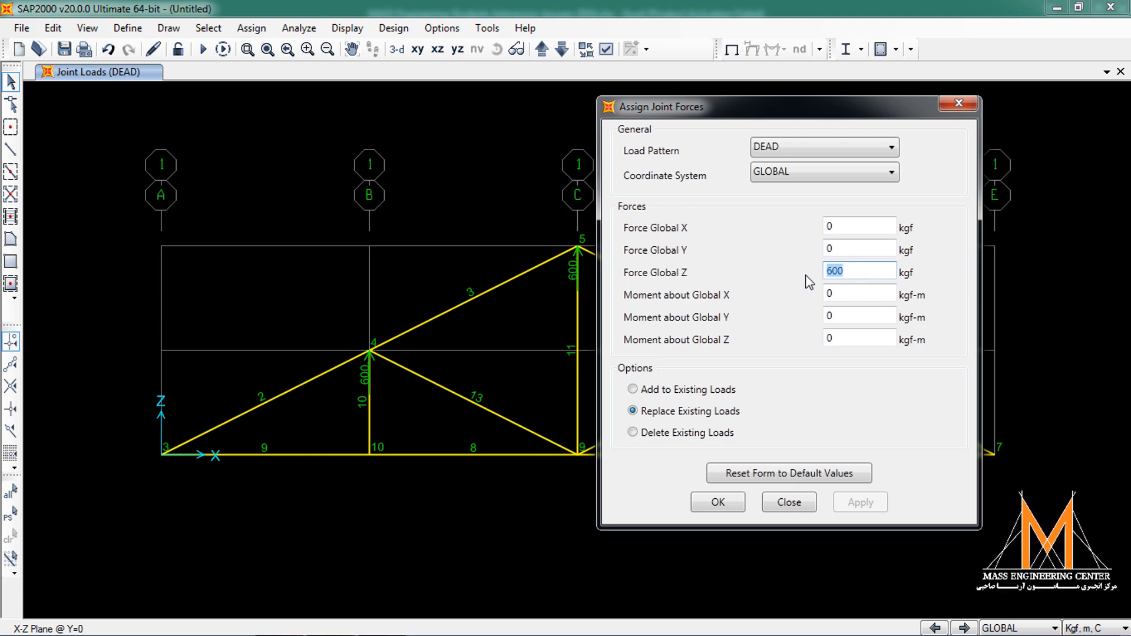
click(719, 503)
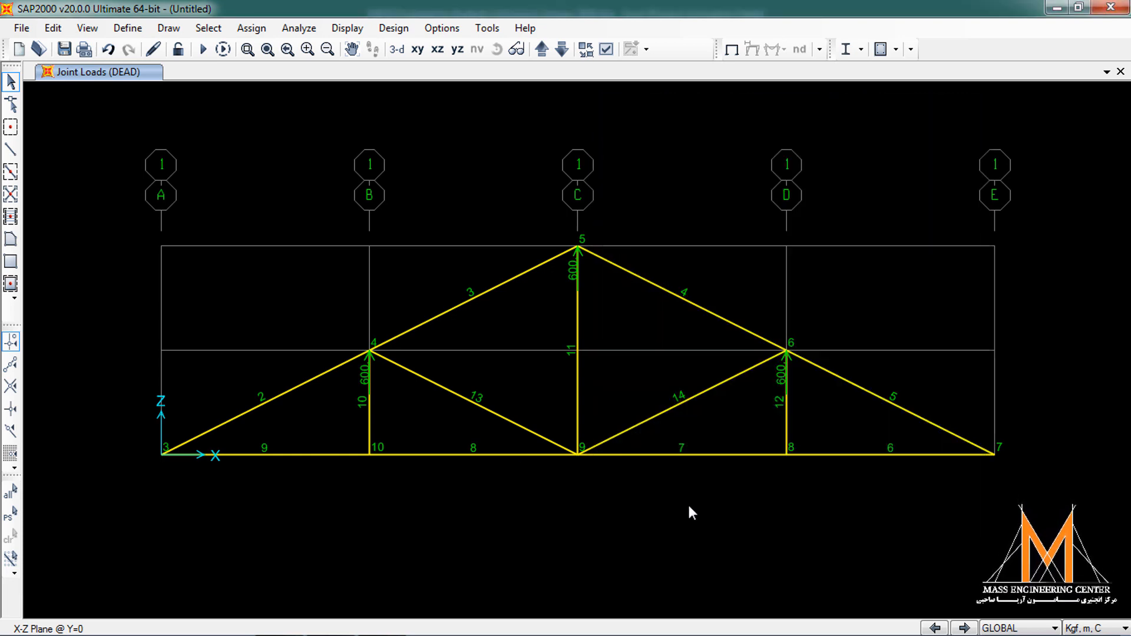
Reselect the top chord joints on grid lines B, C and D and add a Global Z force of -1200 kgf to their existing DEAD loads.
click(369, 350)
click(578, 247)
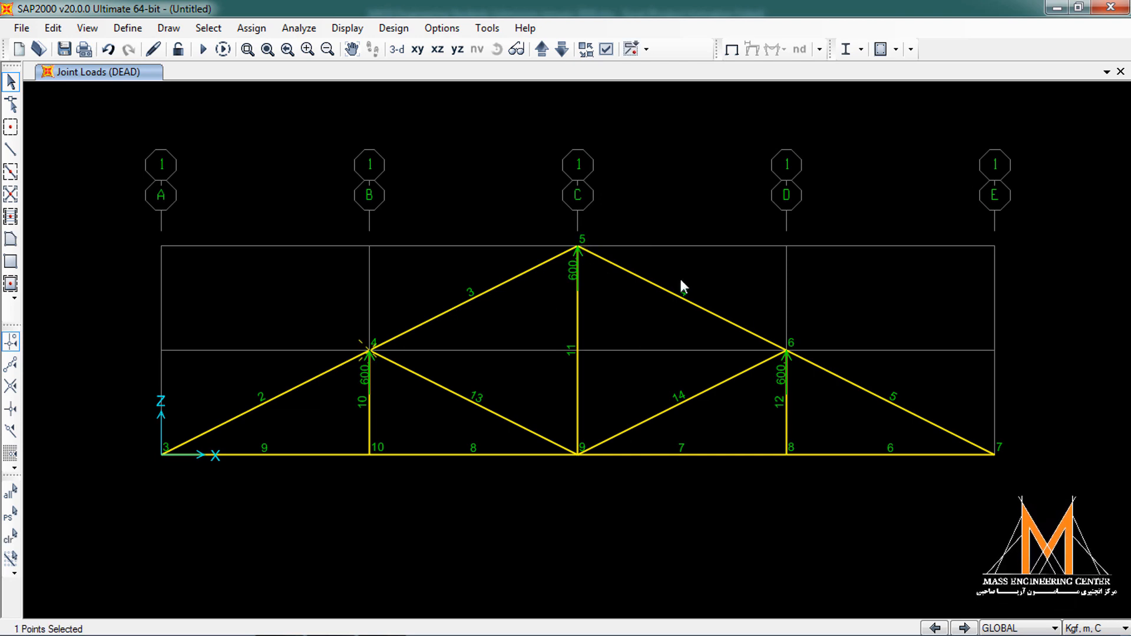
click(782, 351)
click(251, 28)
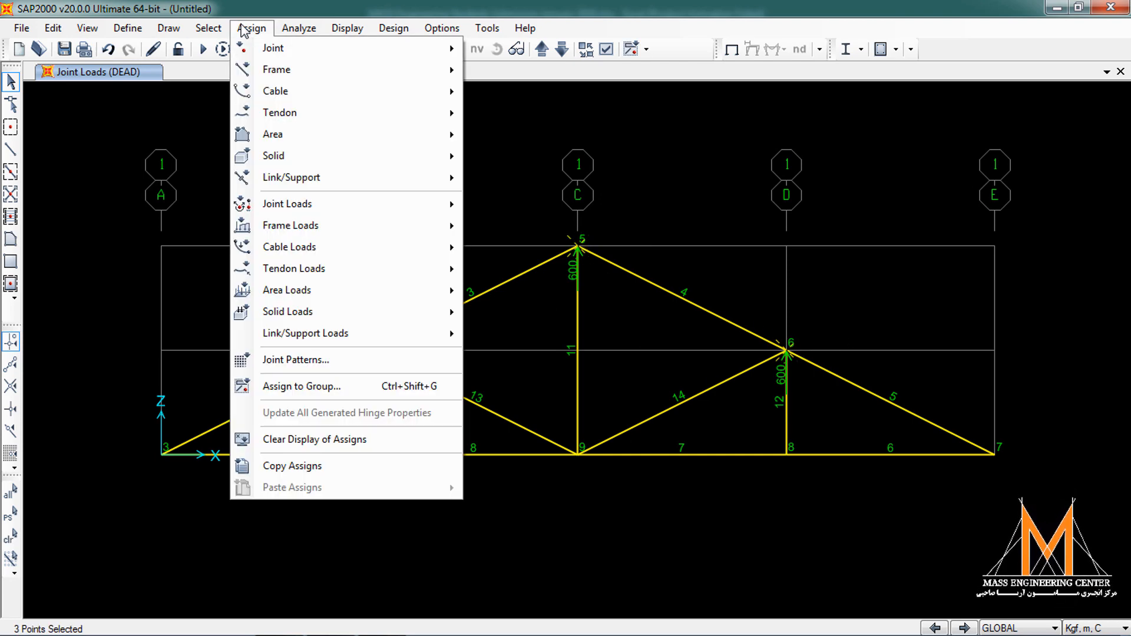
mouse_move(352, 200)
click(492, 205)
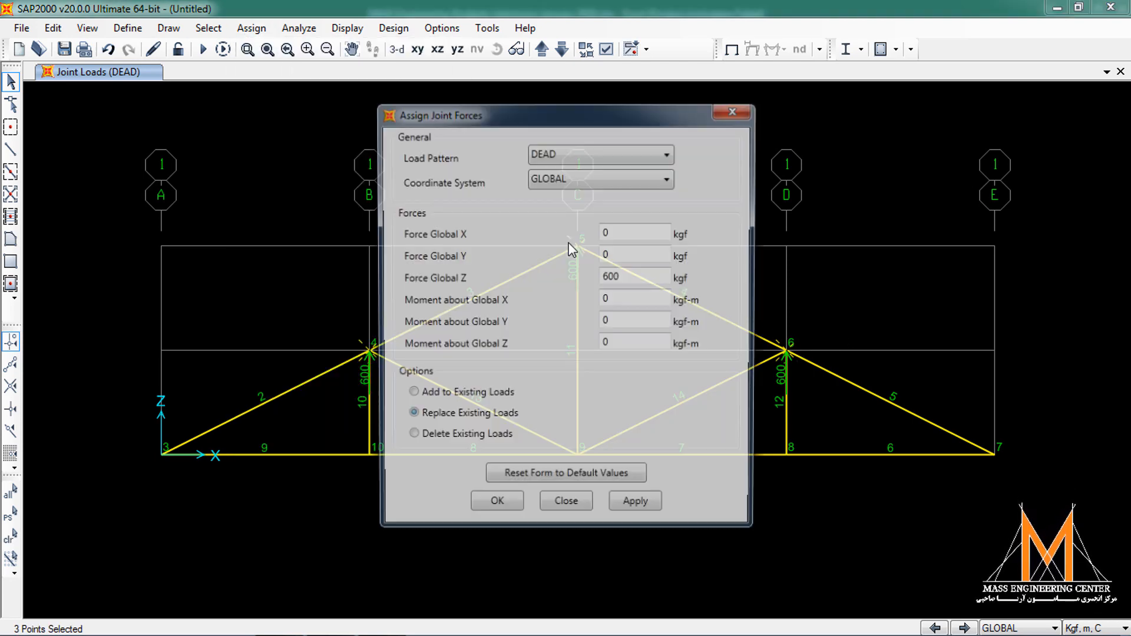
drag(568, 129, 837, 139)
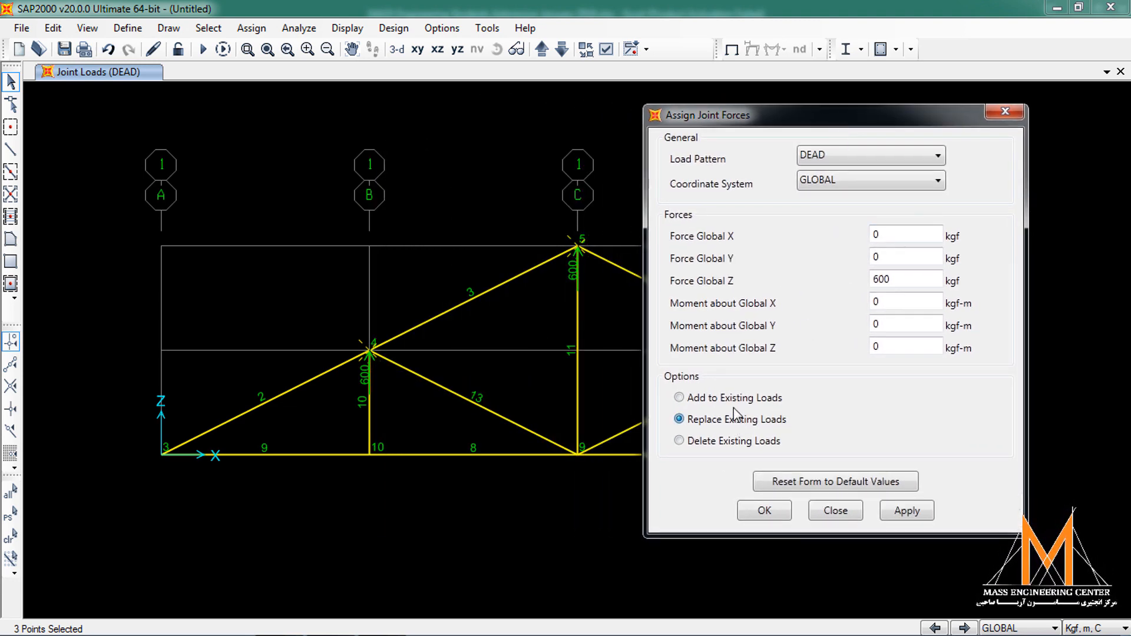
click(900, 279)
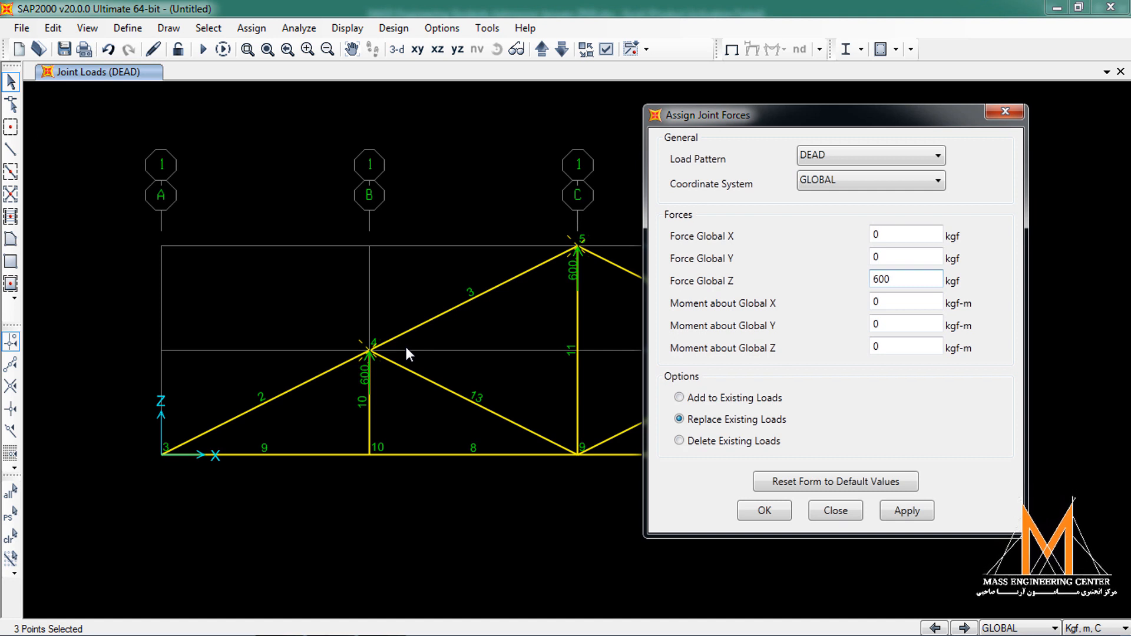
click(701, 400)
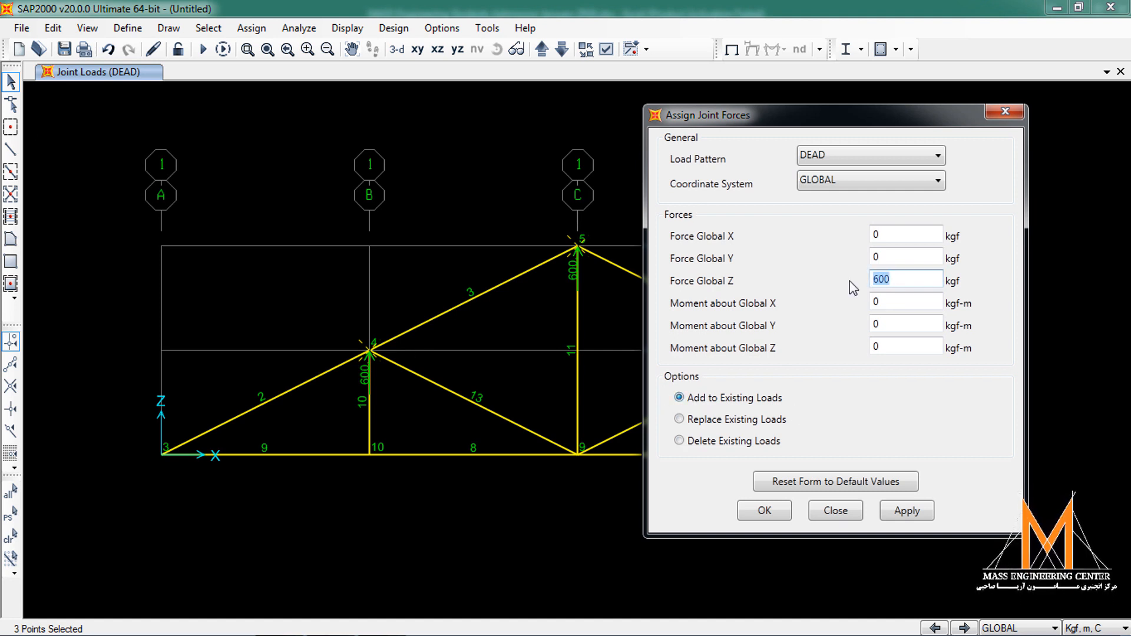
text(-)
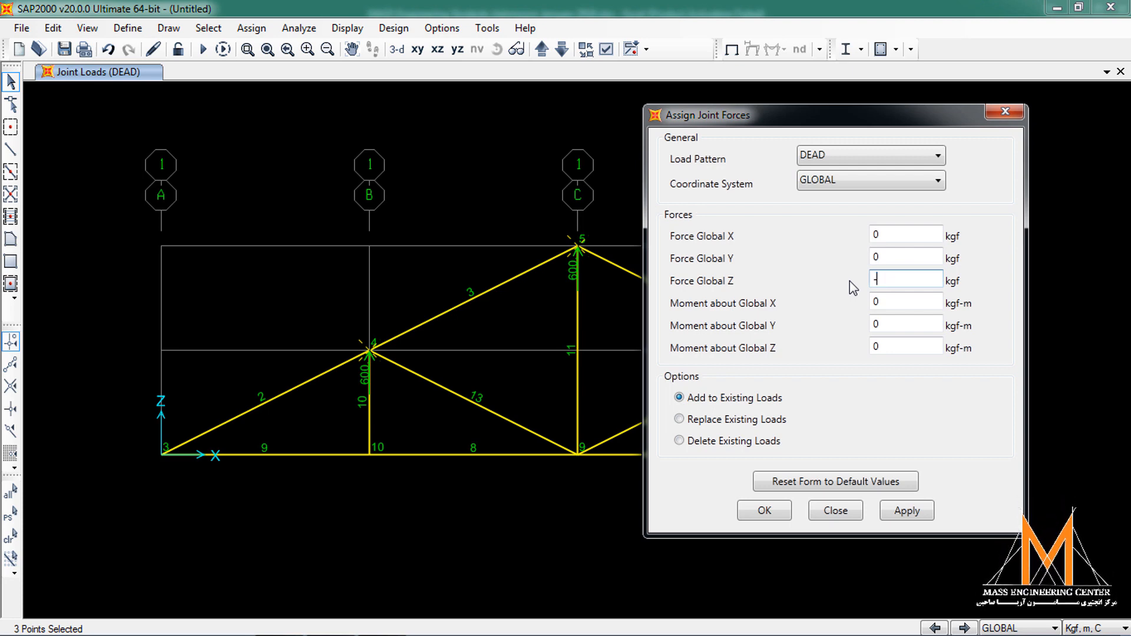
text(1200)
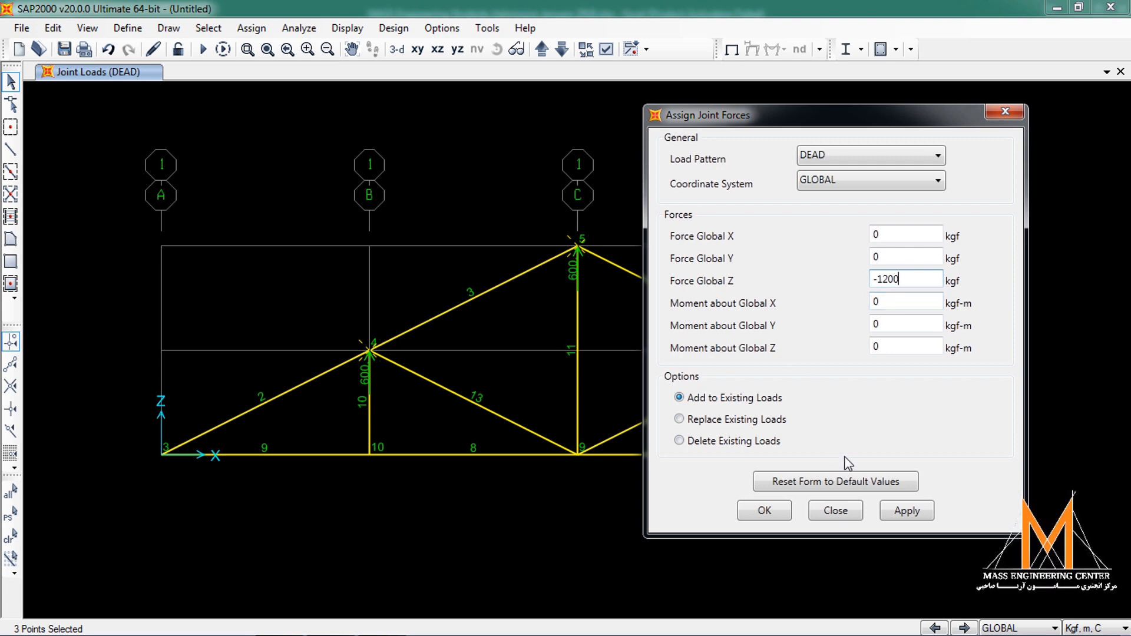
click(905, 513)
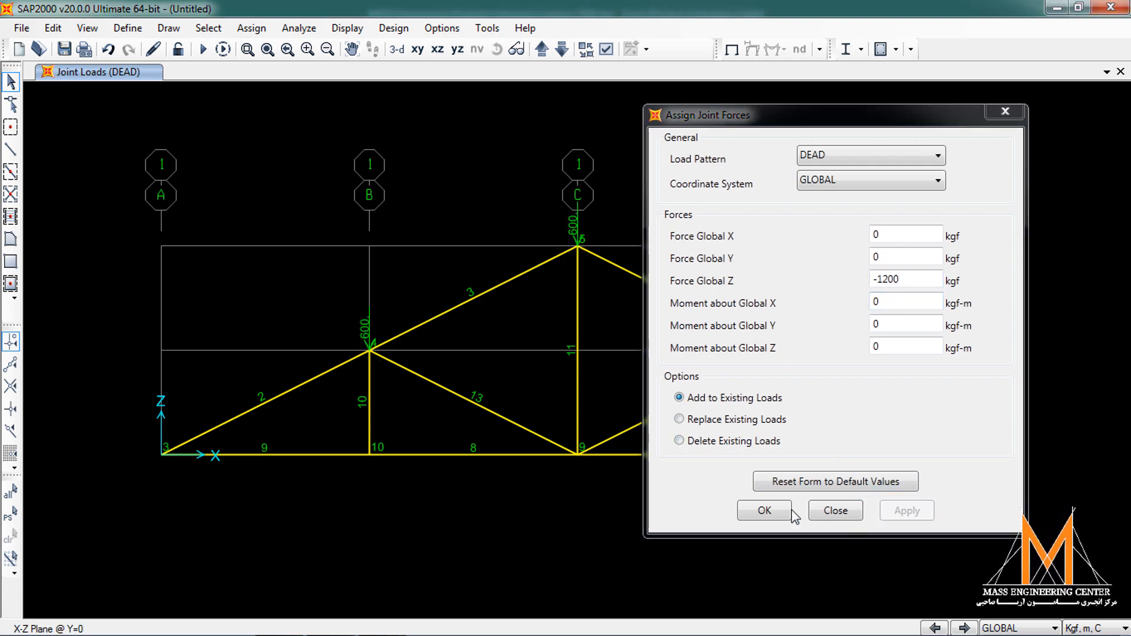
click(768, 507)
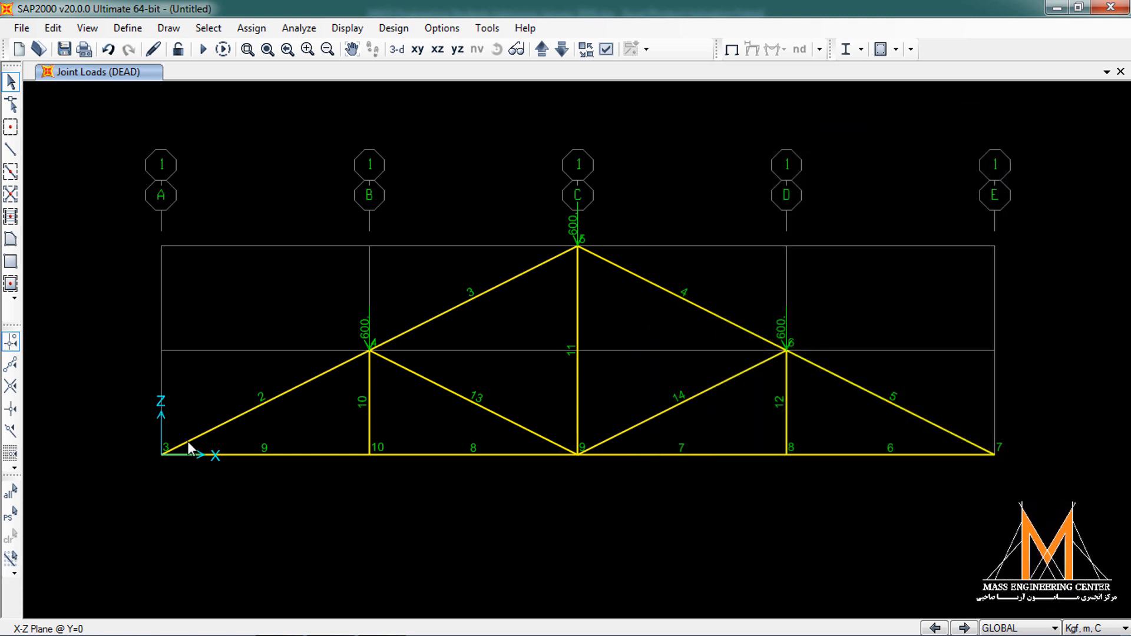
Add a Global Z joint force of -500 kgf in the DEAD pattern to the two support joints on grid lines A and E.
click(158, 452)
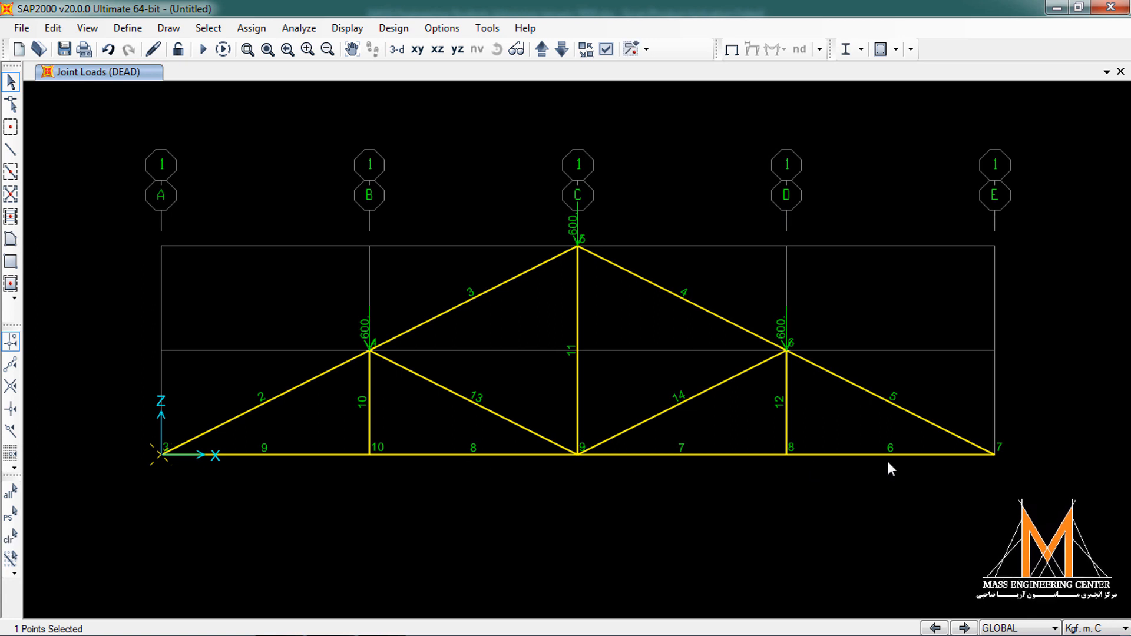
click(993, 454)
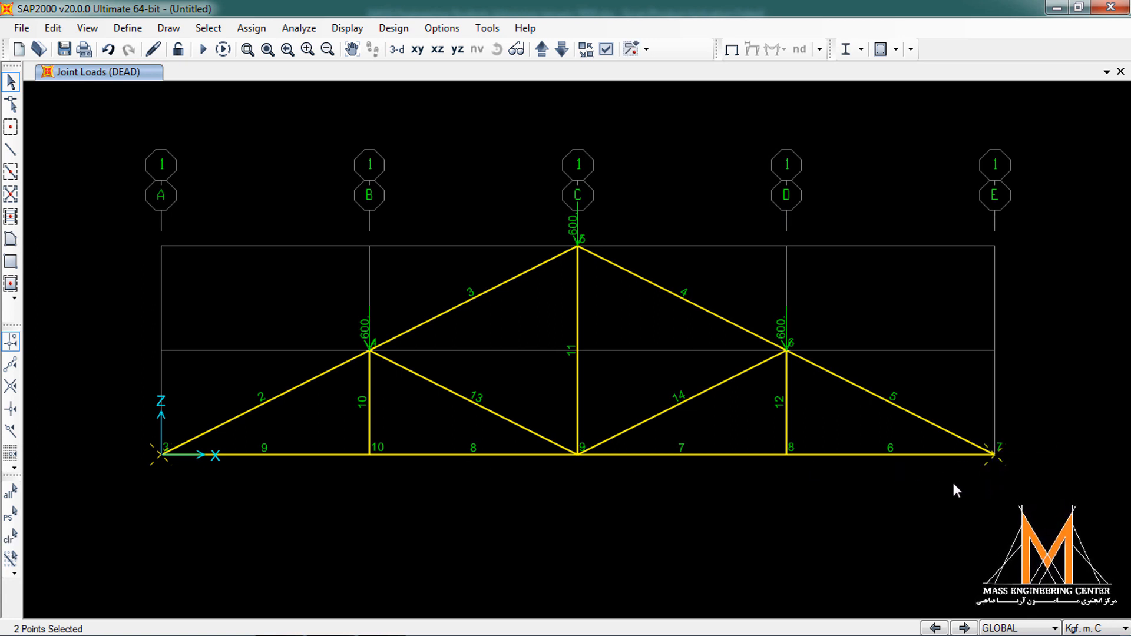
click(252, 27)
mouse_move(328, 206)
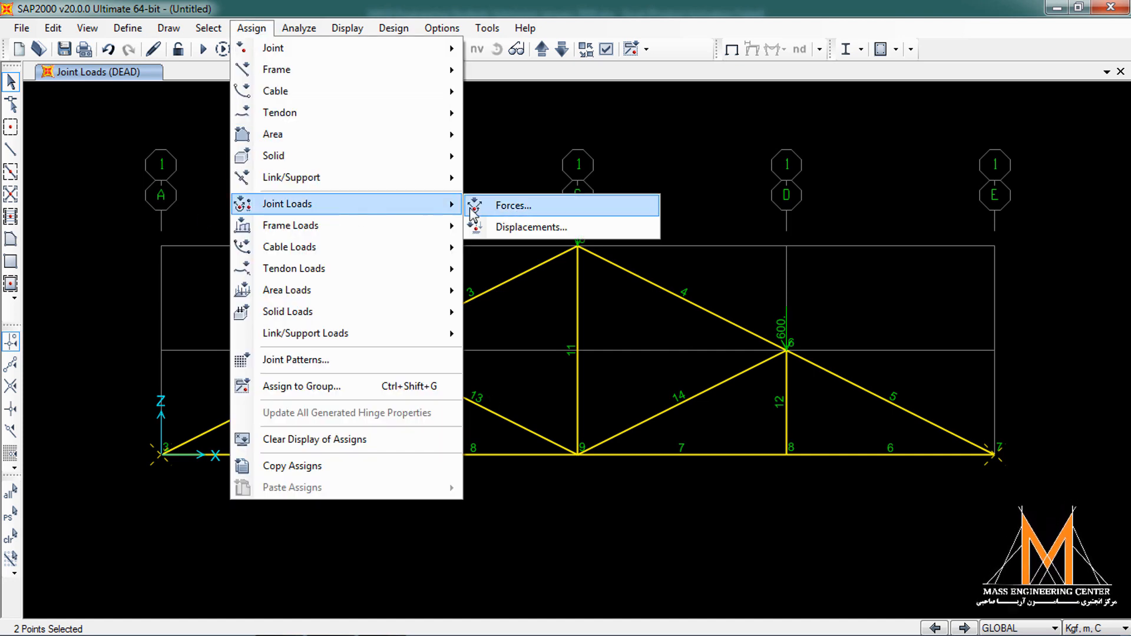
click(474, 209)
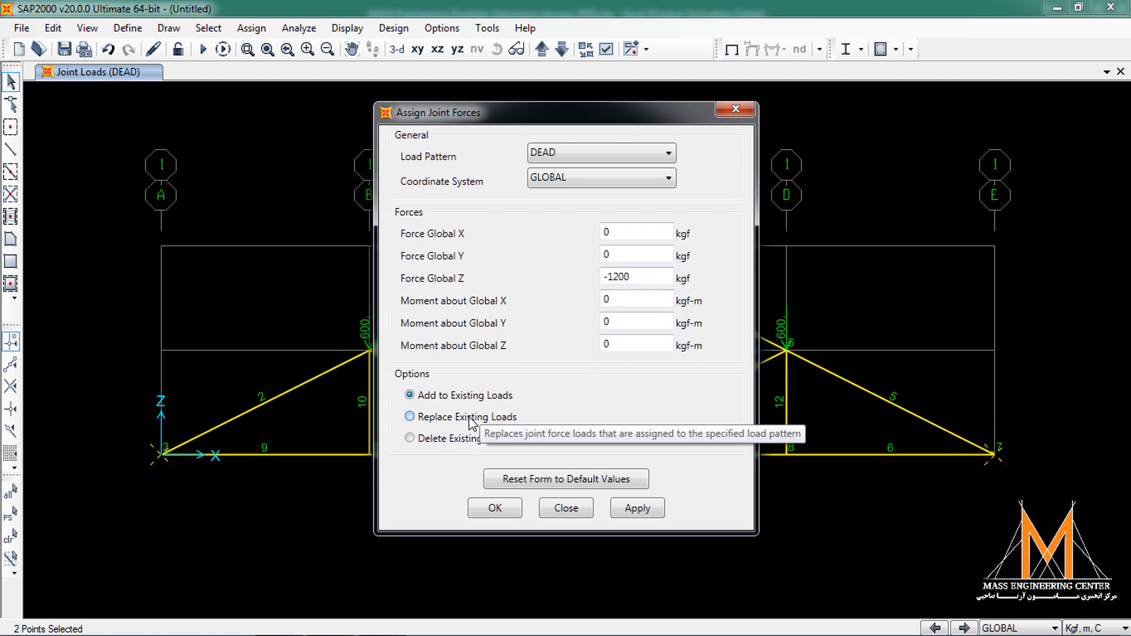
click(662, 281)
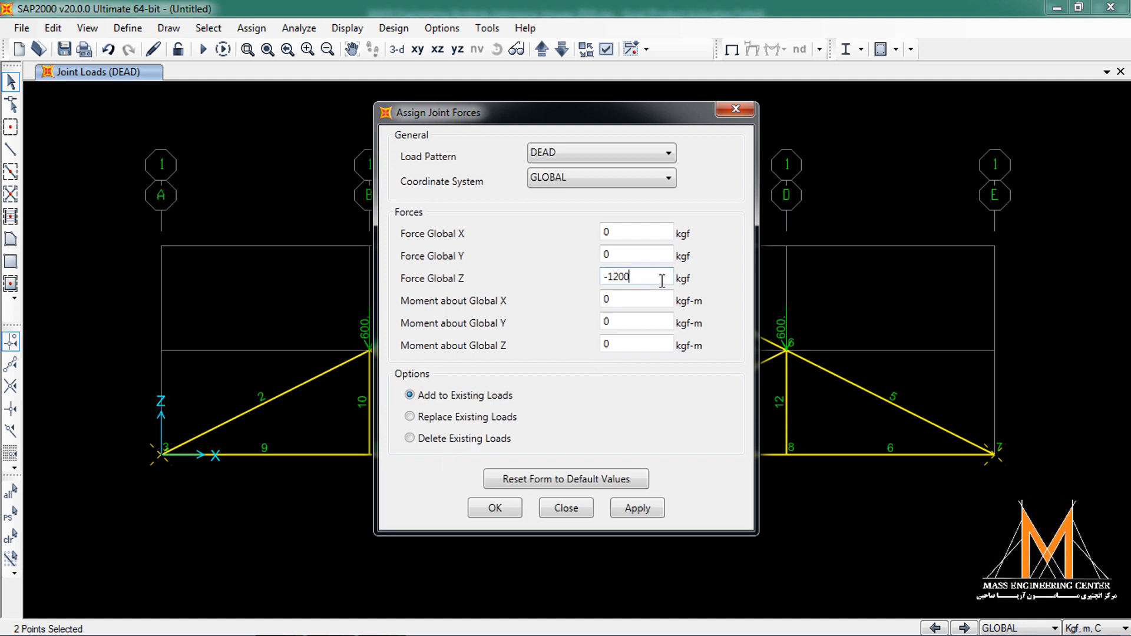
key(shift+Home)
text(-)
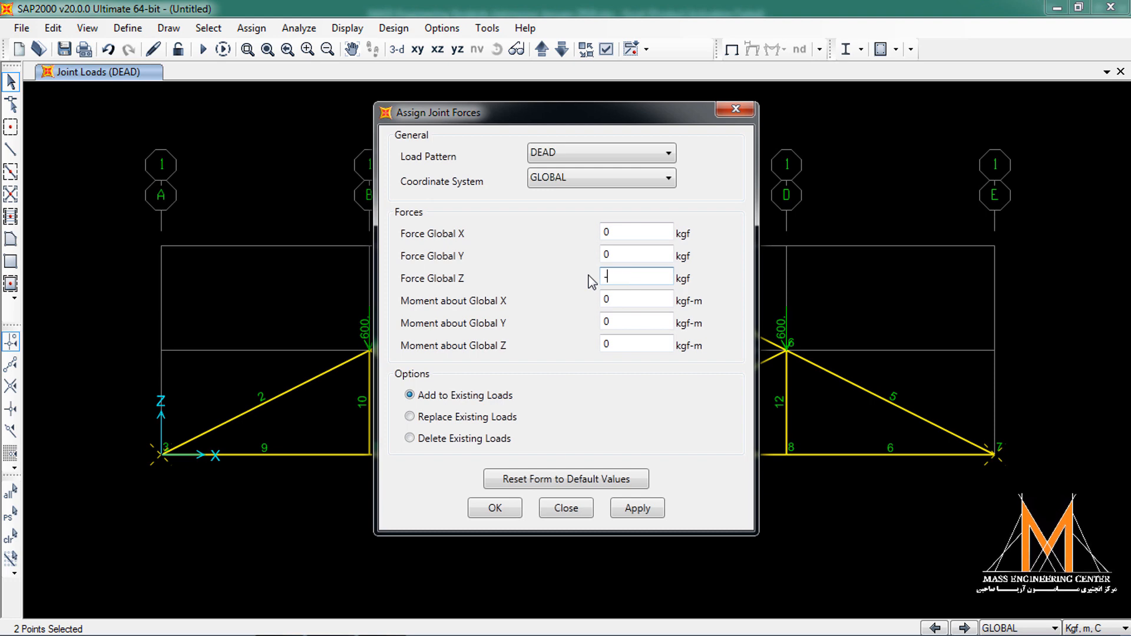
text(500)
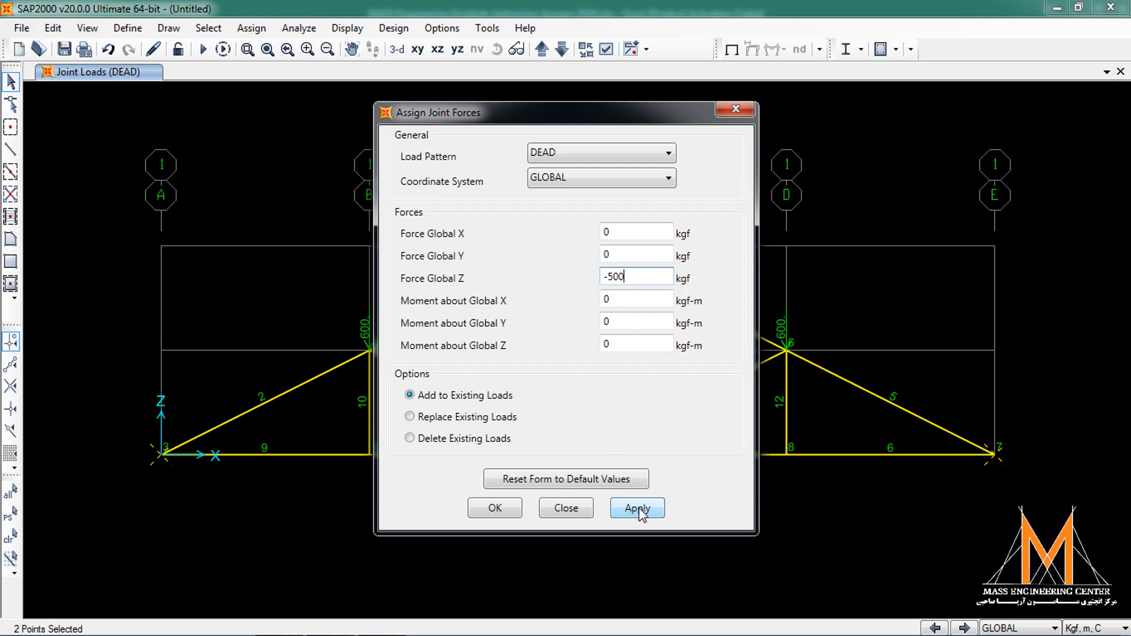
click(639, 510)
click(499, 510)
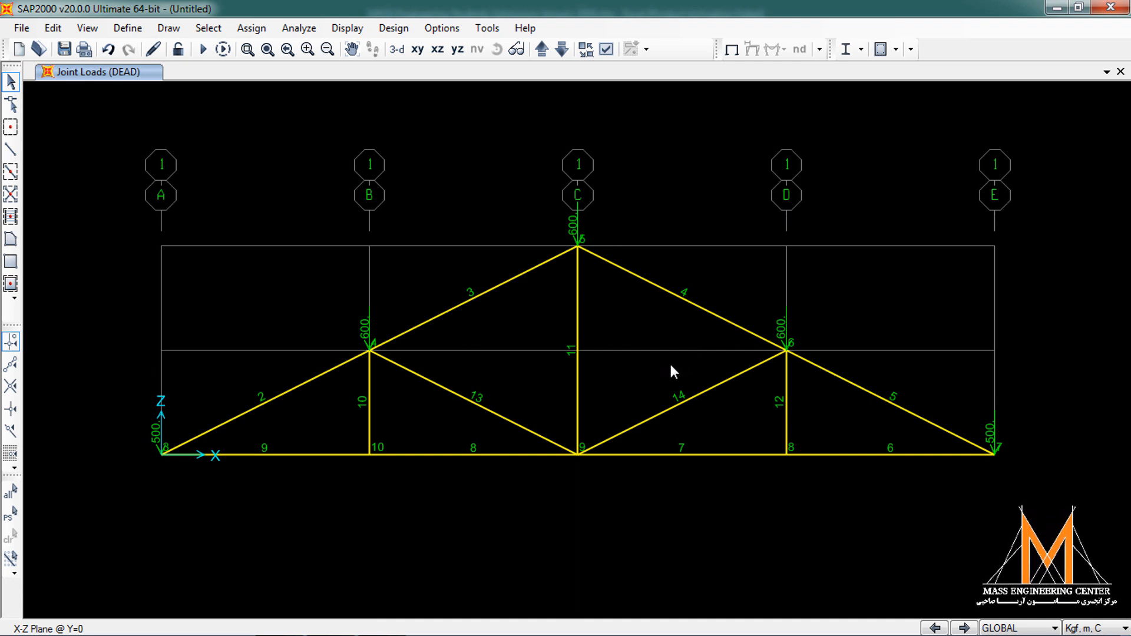
Add a DEAD joint force of 1000 kgf in Global X, with Global Z at 0, to the top chord joint on grid line B.
click(370, 350)
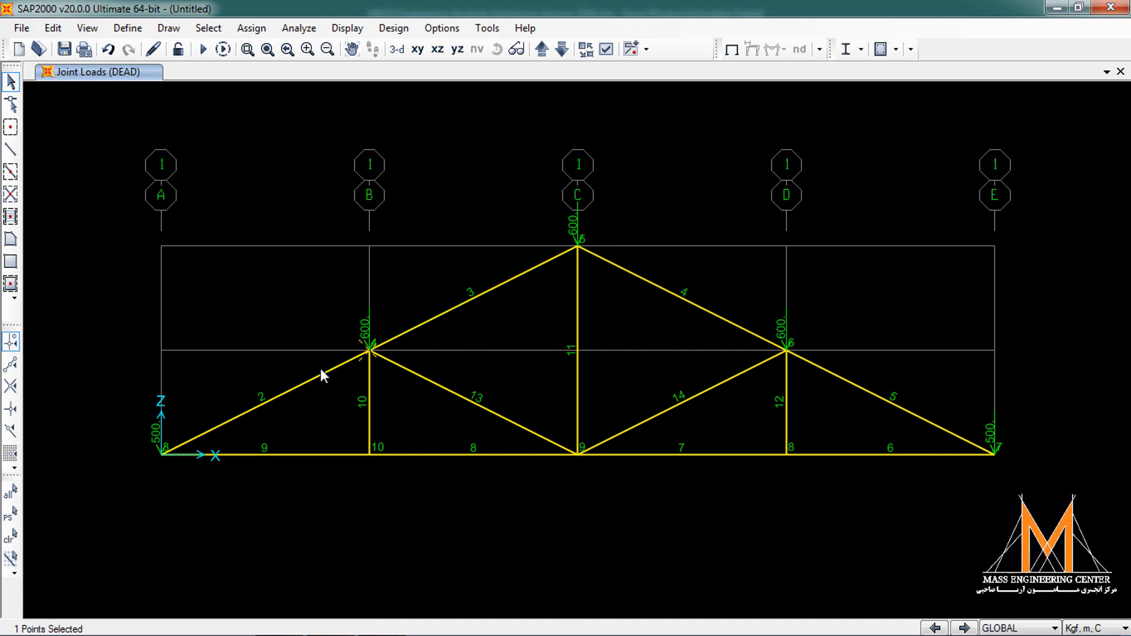
click(250, 29)
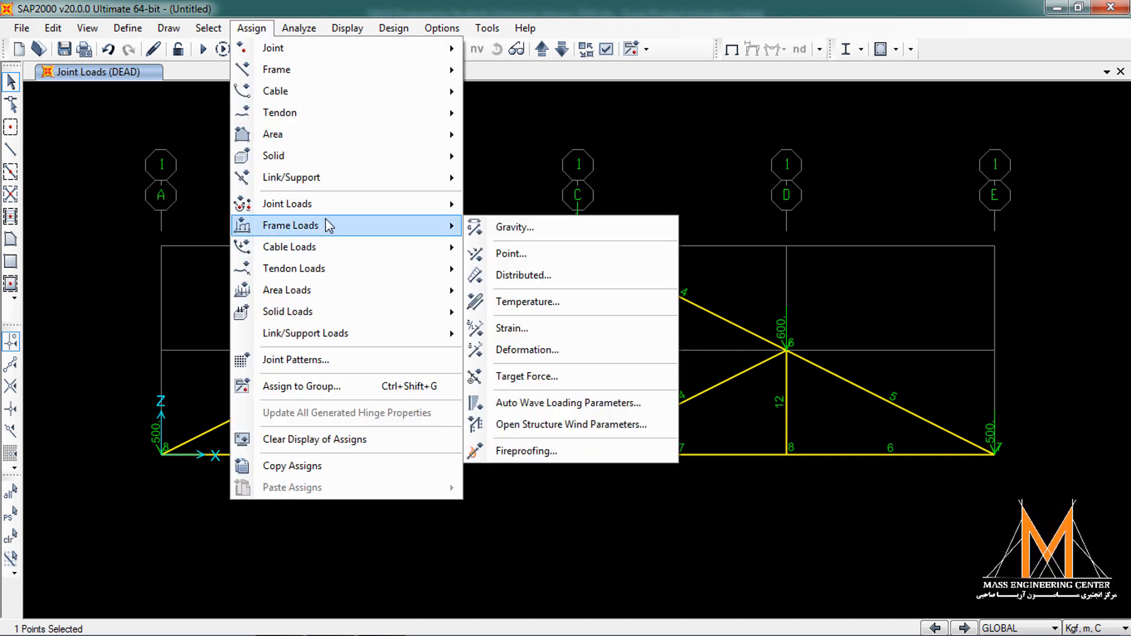
mouse_move(333, 207)
click(497, 206)
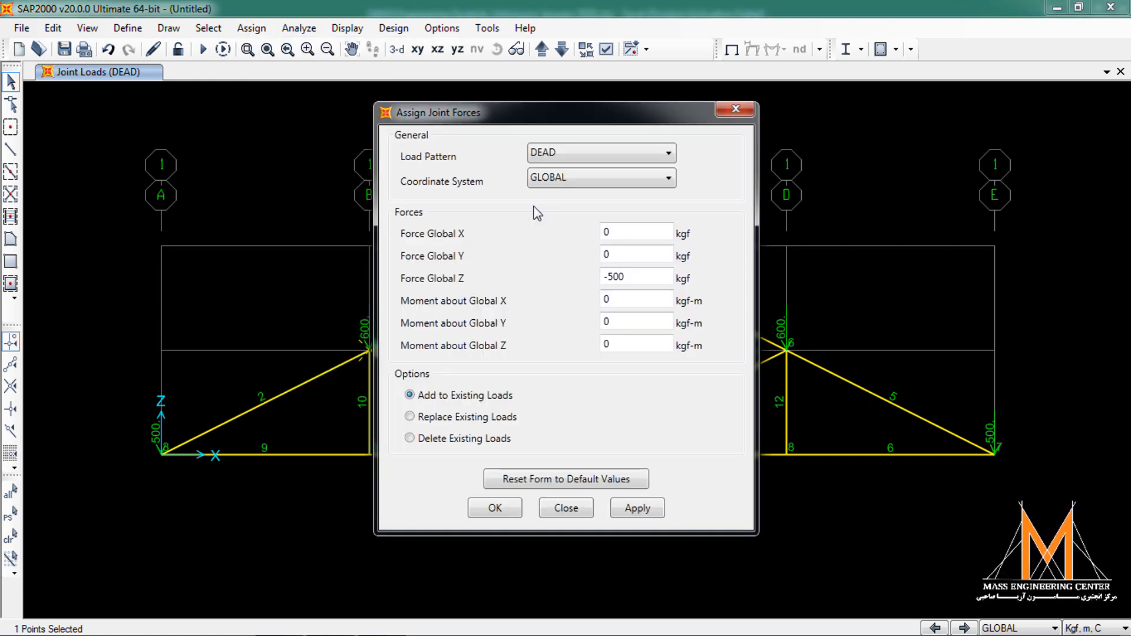
drag(480, 112, 715, 110)
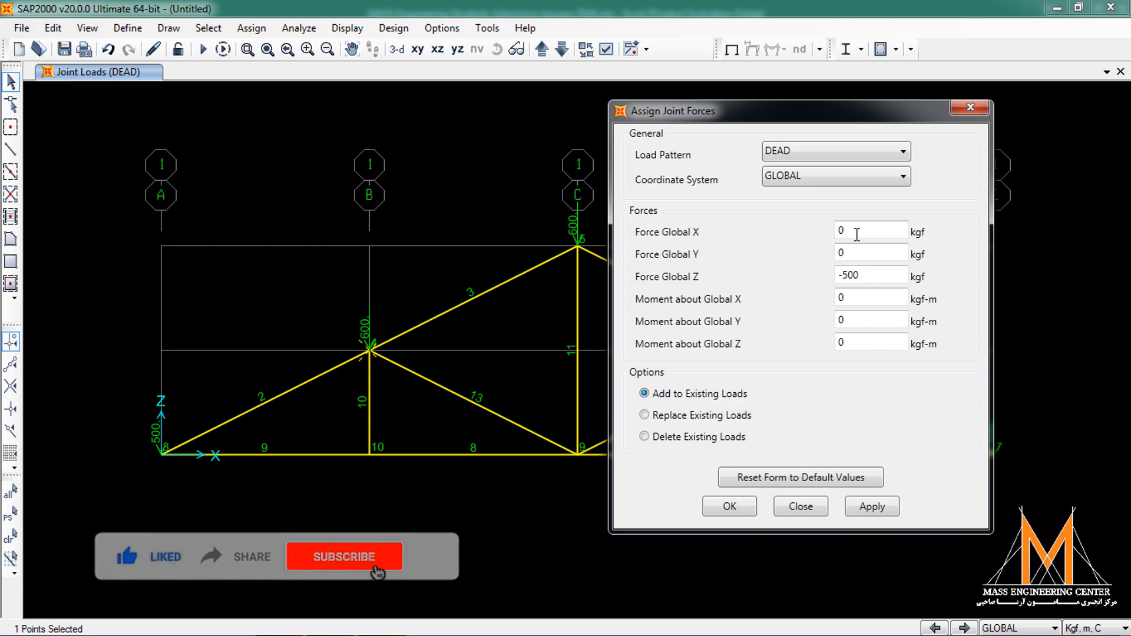
drag(871, 276, 769, 289)
text(0)
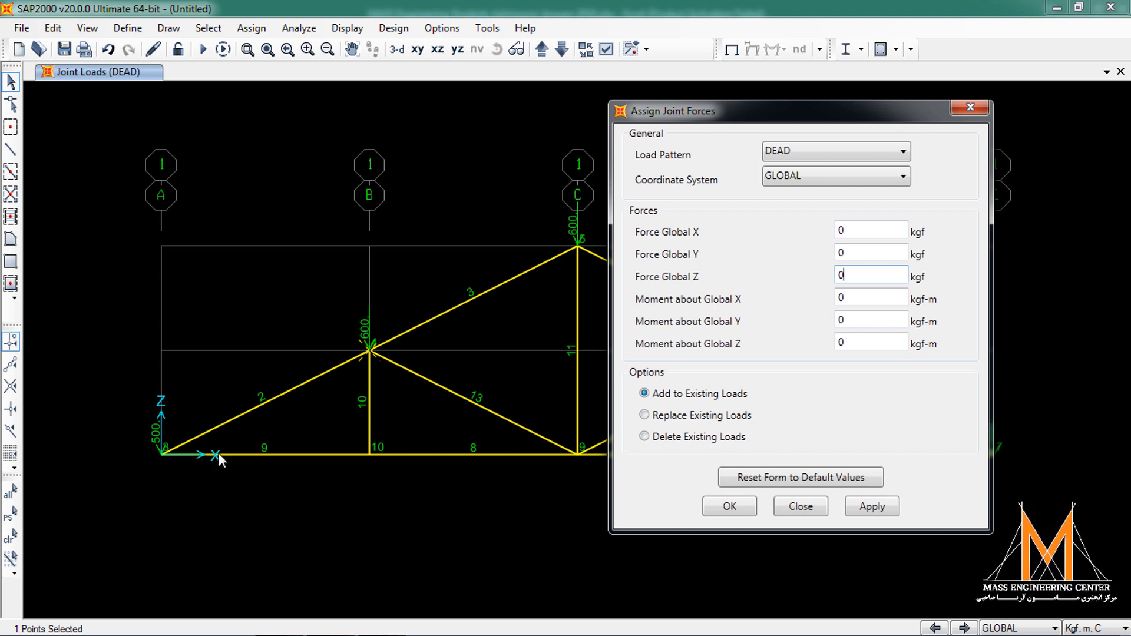
click(880, 234)
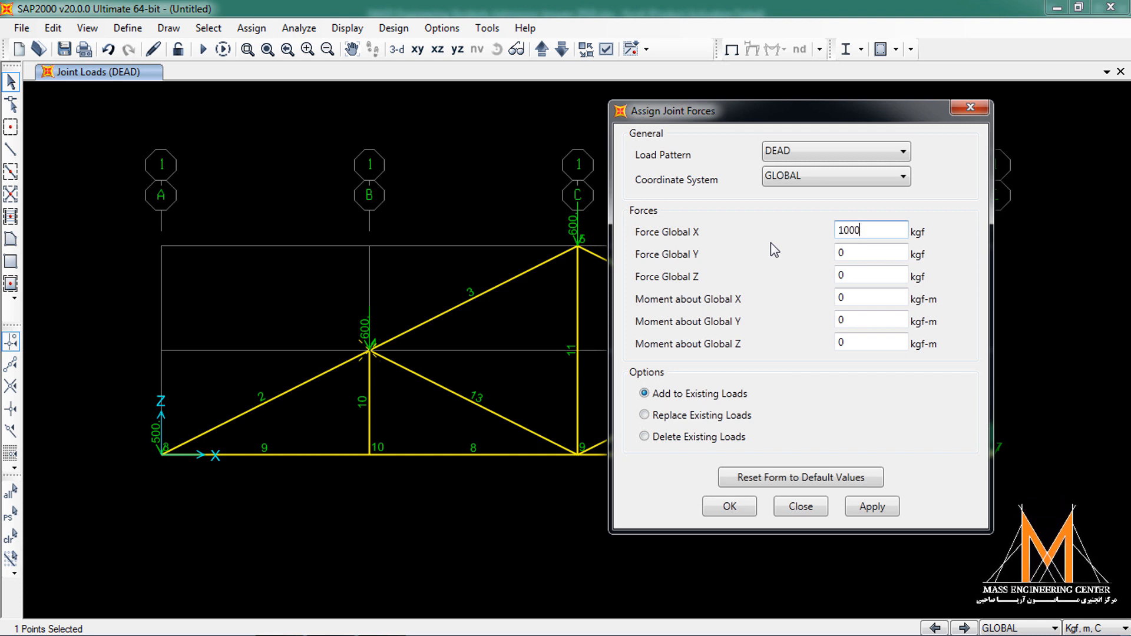
click(873, 507)
click(729, 506)
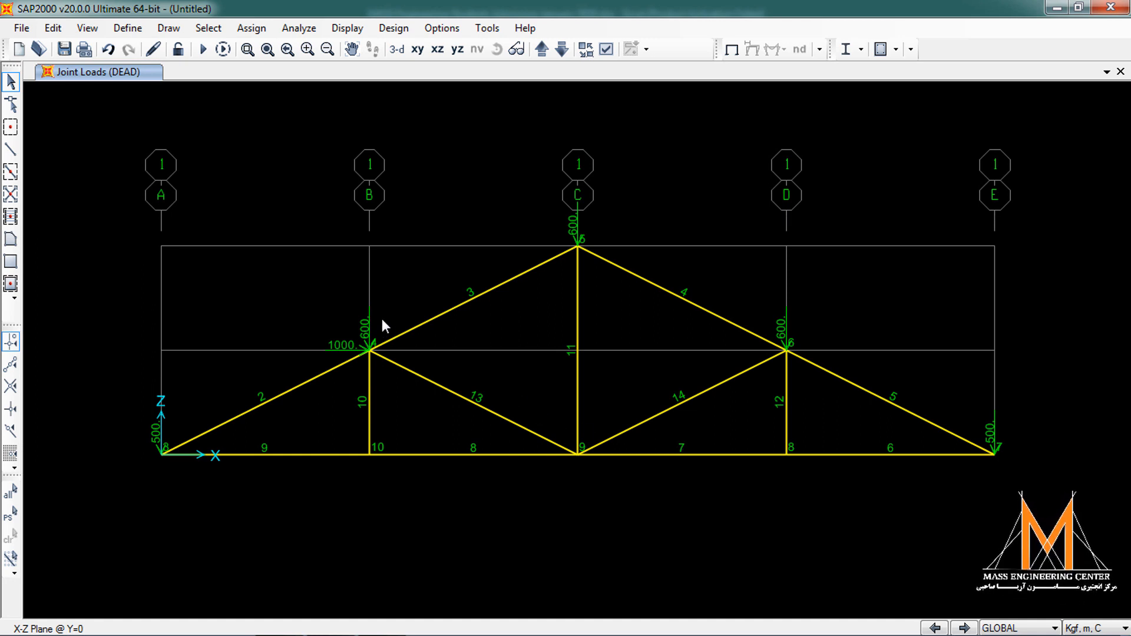
Set the analysis options to the Plane Frame (XZ Plane) degrees of freedom: UX, UZ and RY.
click(299, 28)
click(314, 47)
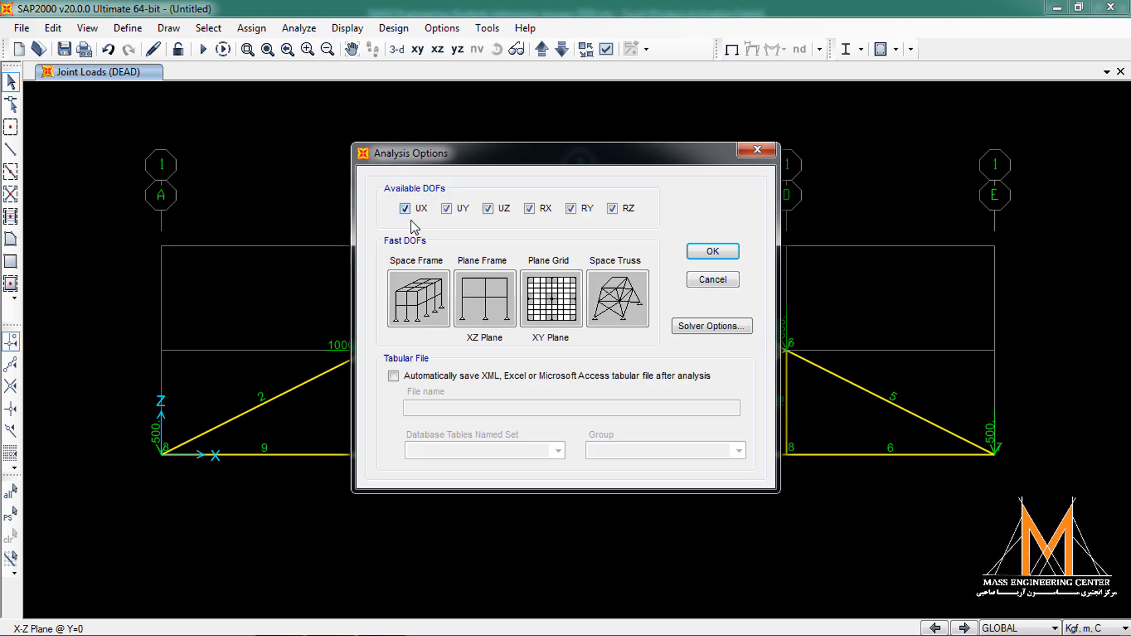
click(486, 299)
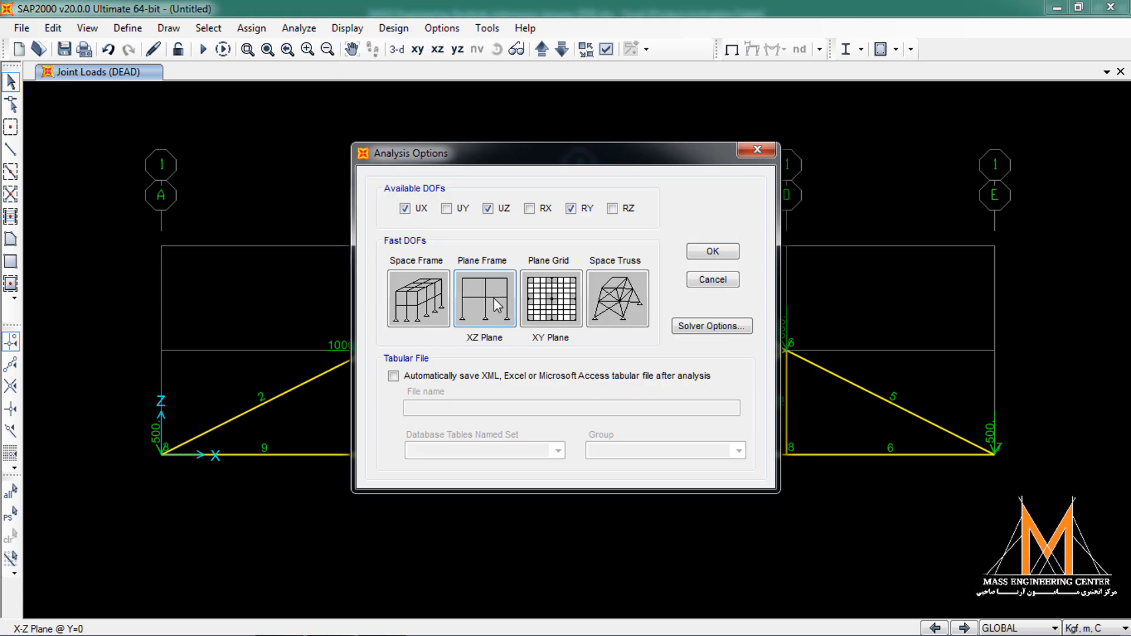
click(718, 253)
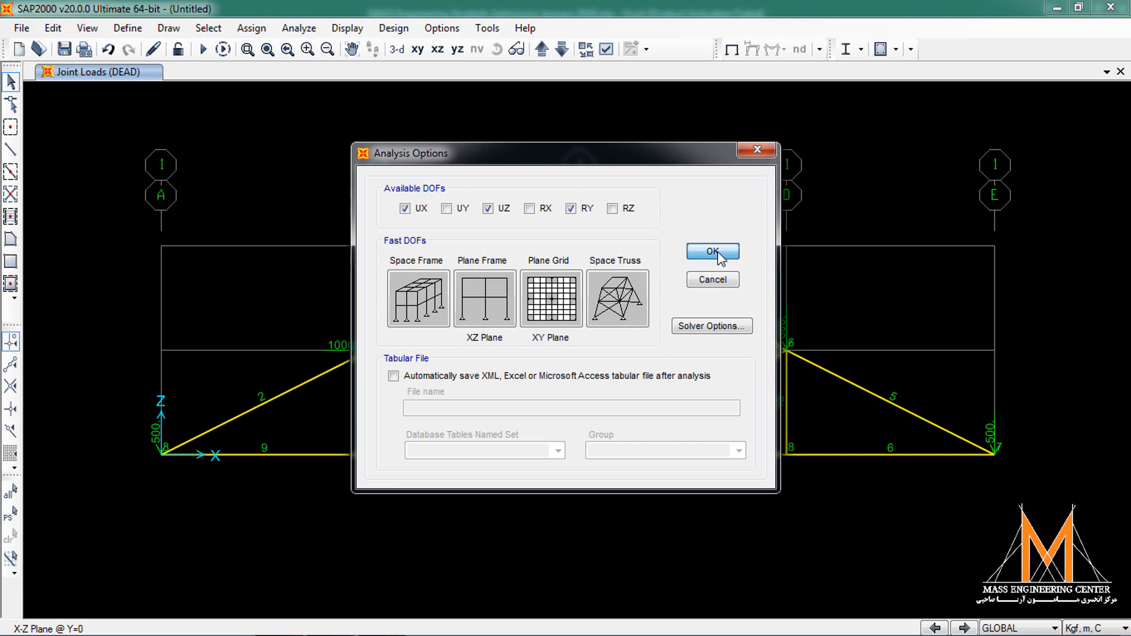
Run the analysis for the DEAD and MODAL load cases, saving the model as "Kingpost Truss analysis".
click(289, 29)
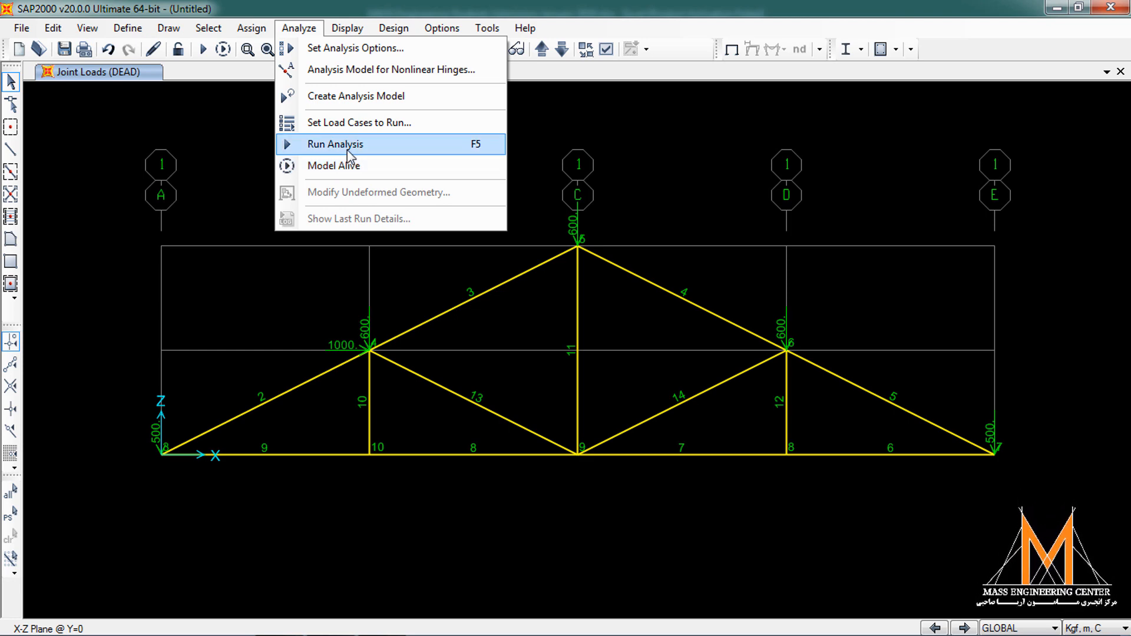
click(347, 146)
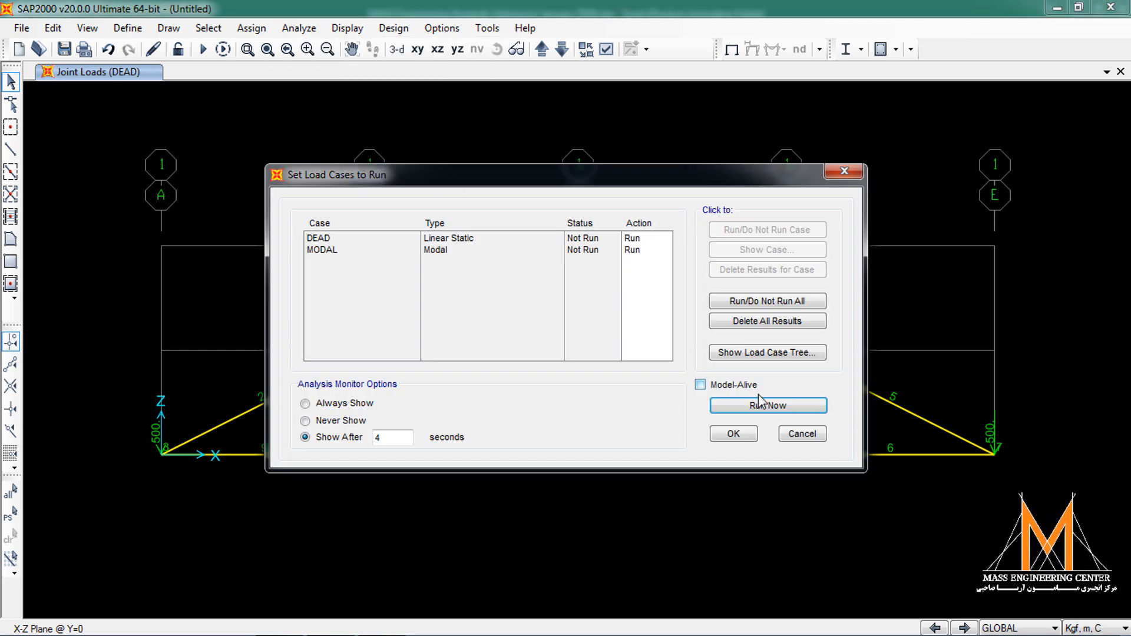
click(769, 407)
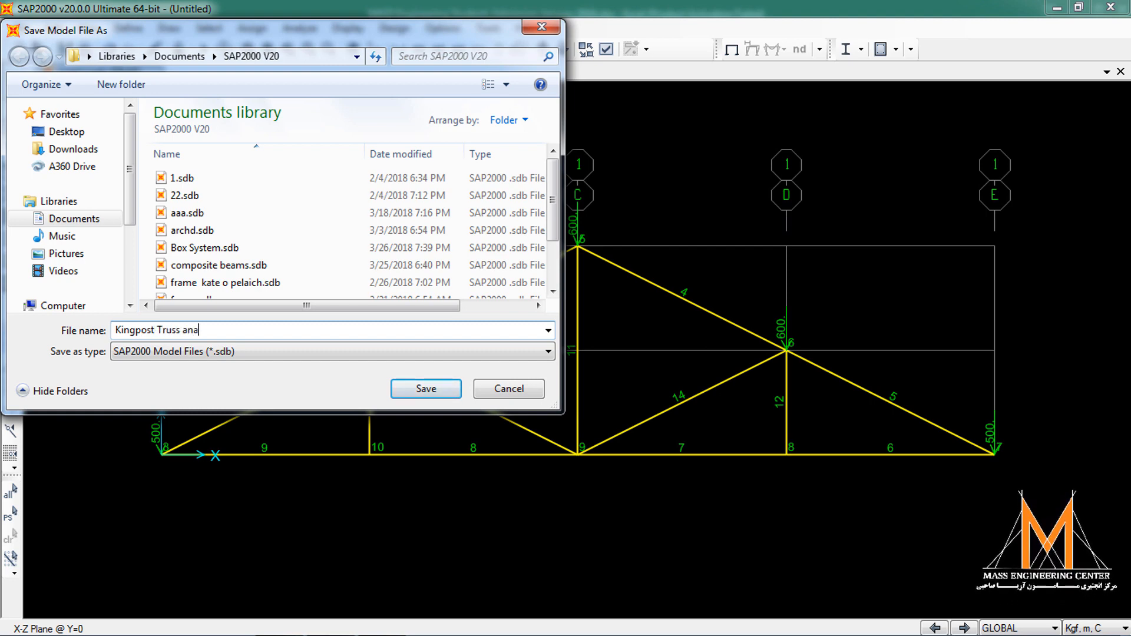
click(426, 389)
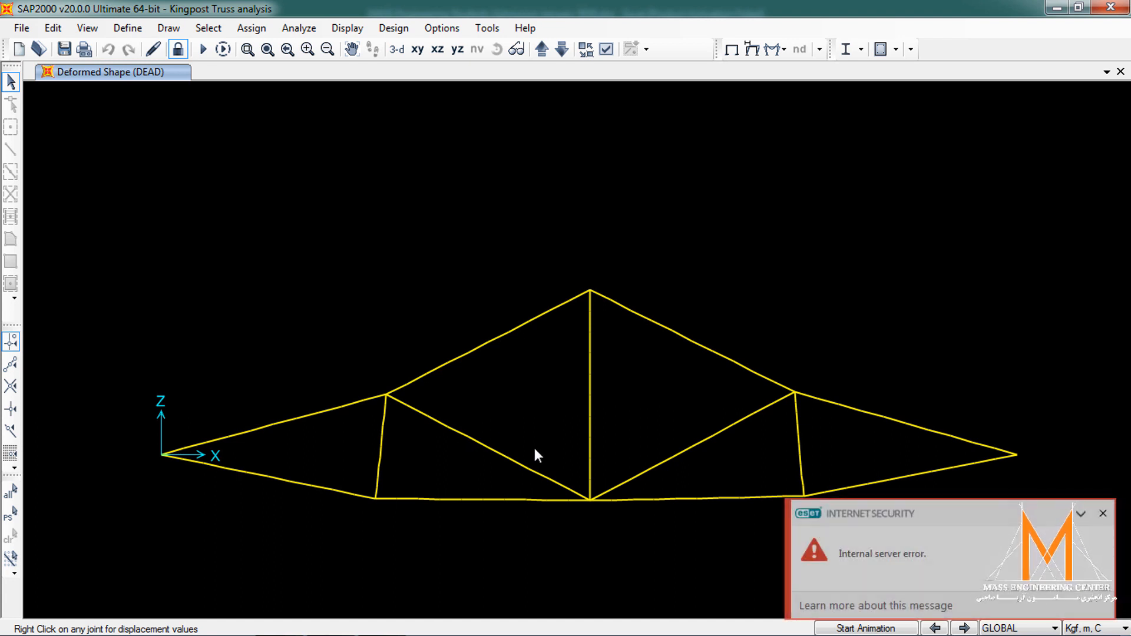
click(1081, 513)
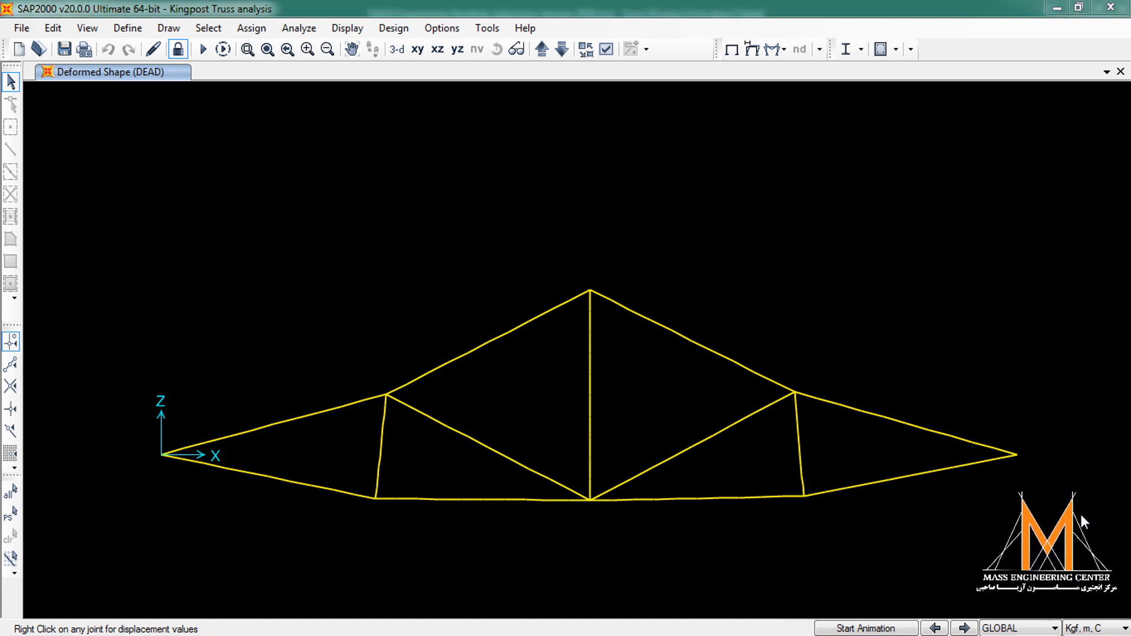
Display the joint reactions for the DEAD case as arrows on the truss.
click(783, 49)
click(783, 49)
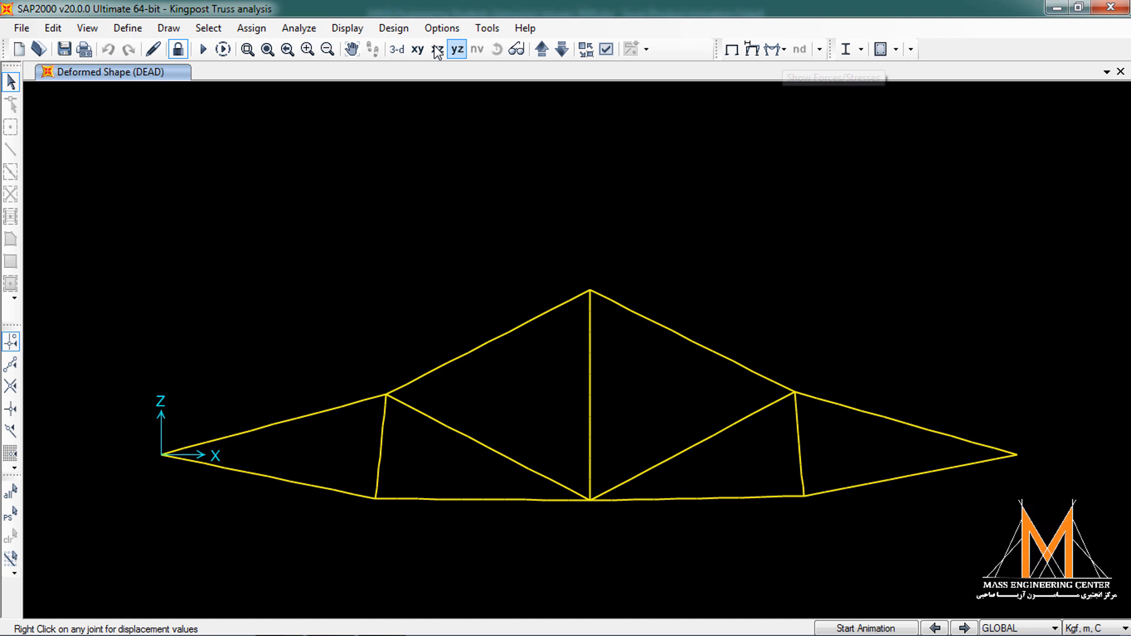
click(348, 28)
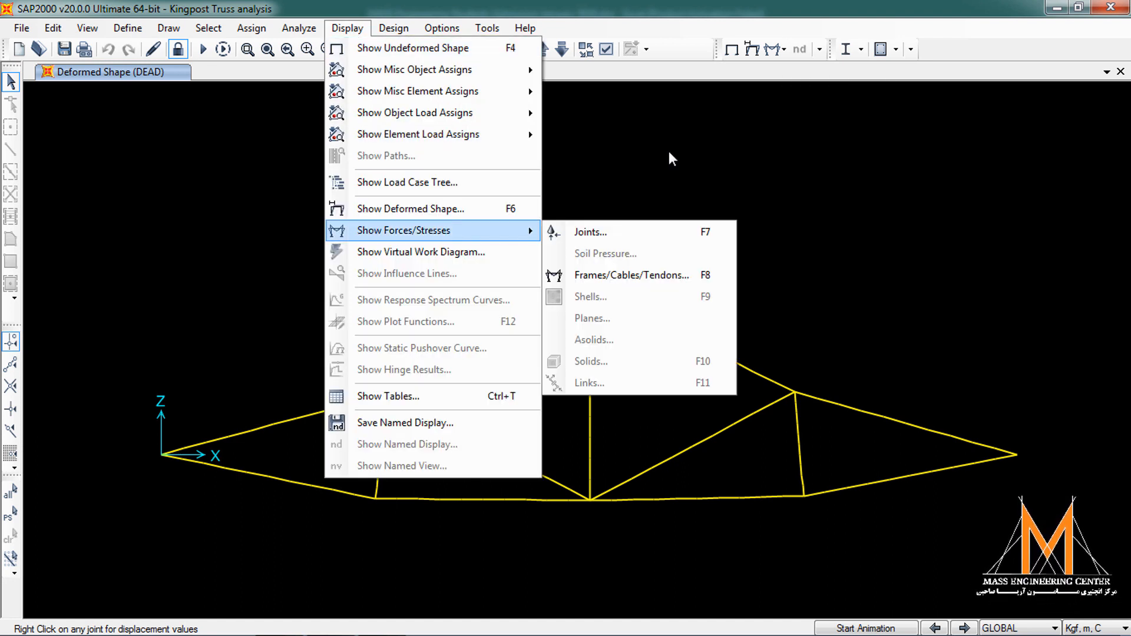
click(669, 155)
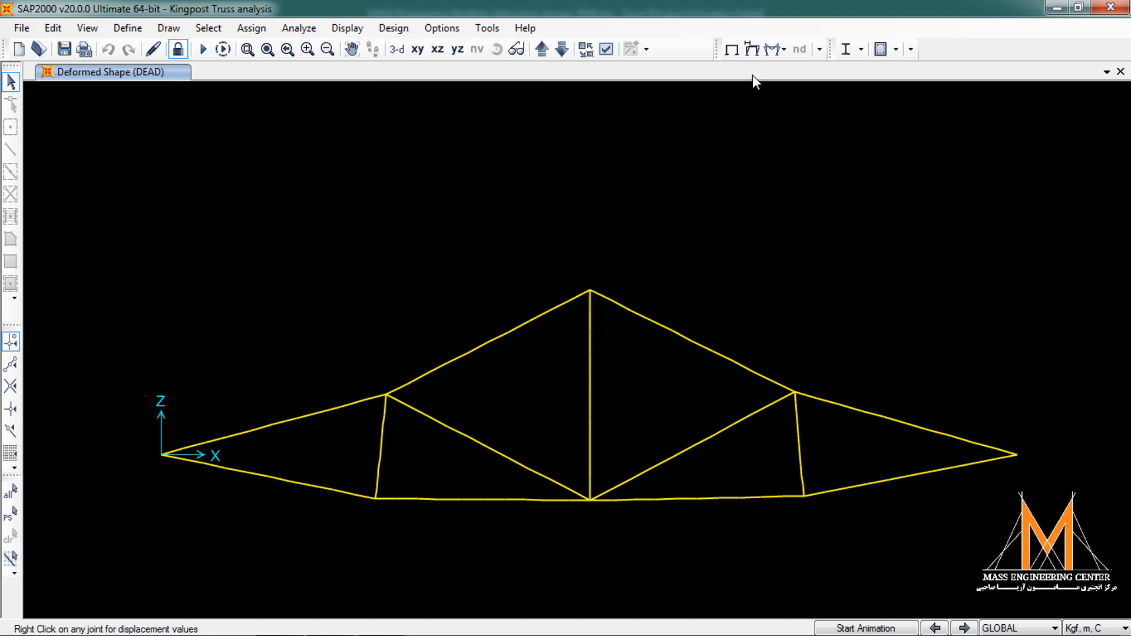
click(784, 51)
click(806, 69)
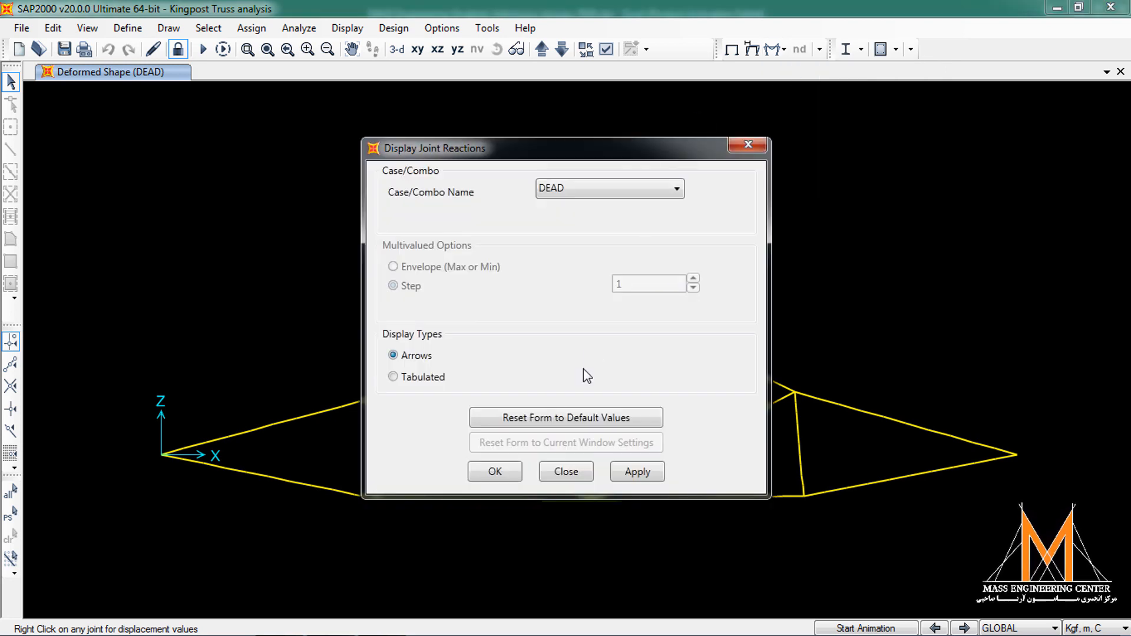
click(506, 472)
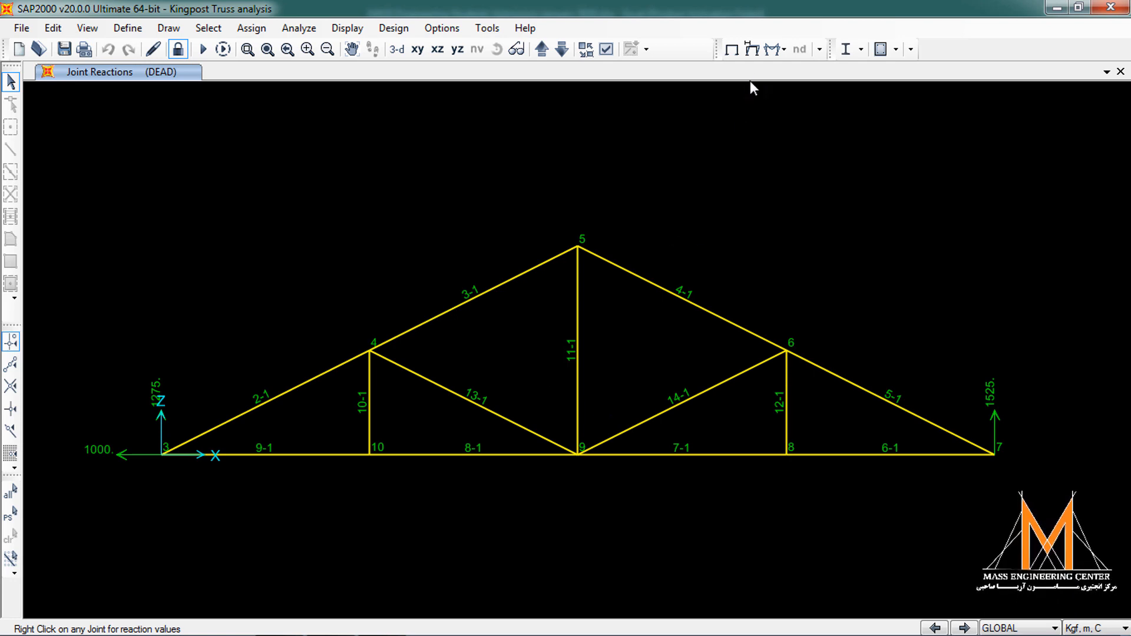
Display the Moment 3-3 force diagram of the frame members for the DEAD case.
click(774, 53)
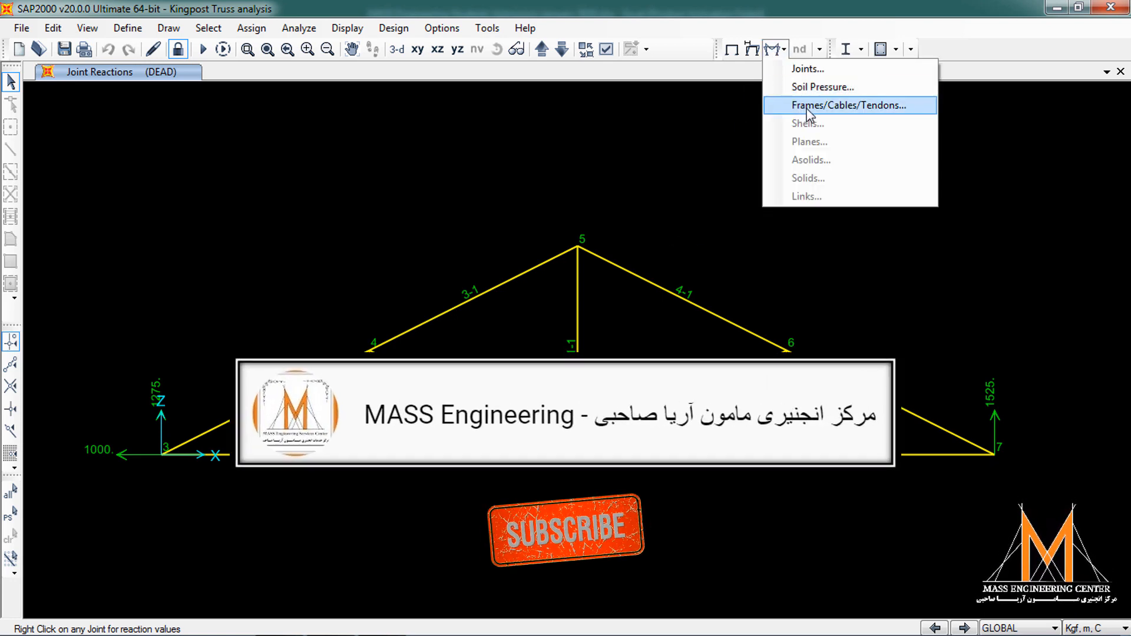
click(812, 112)
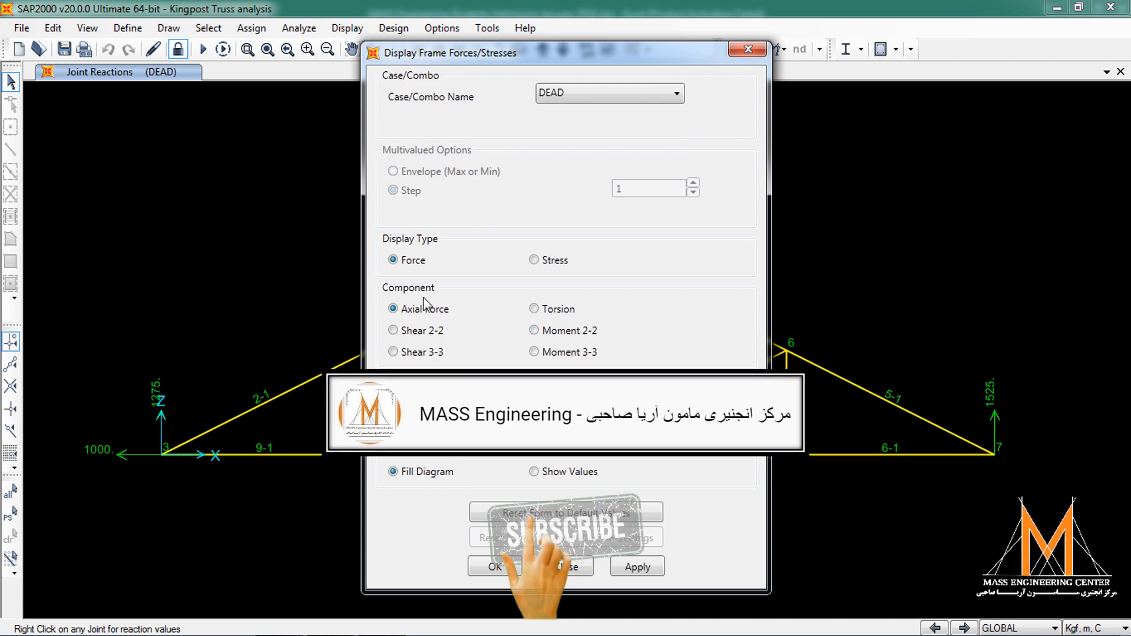
drag(583, 52, 687, 27)
click(672, 327)
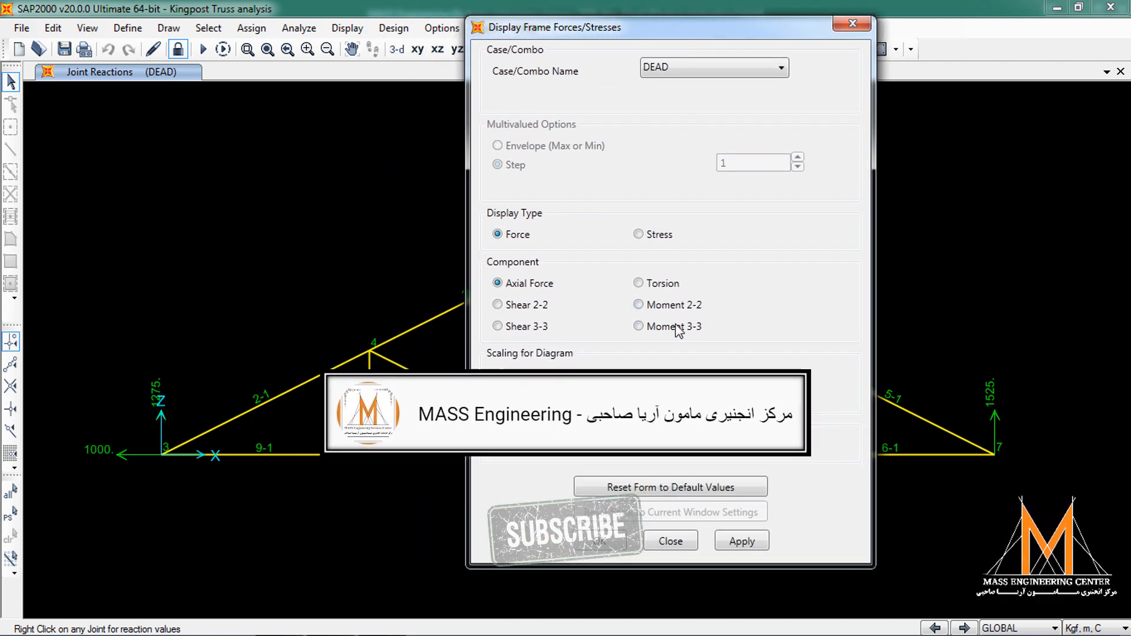
click(743, 540)
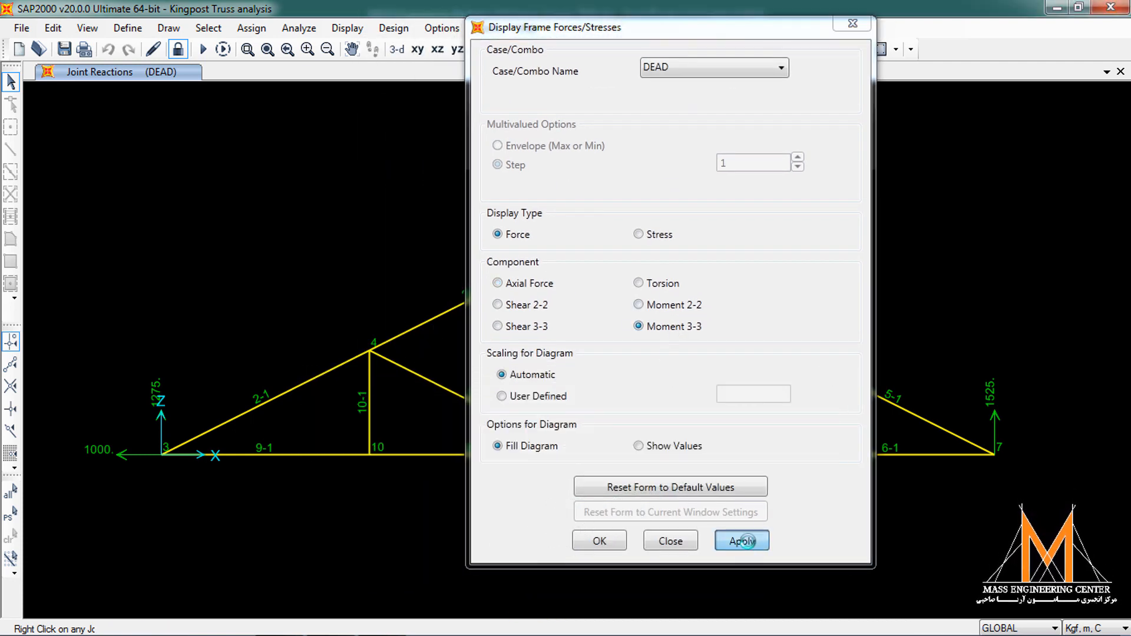
click(599, 542)
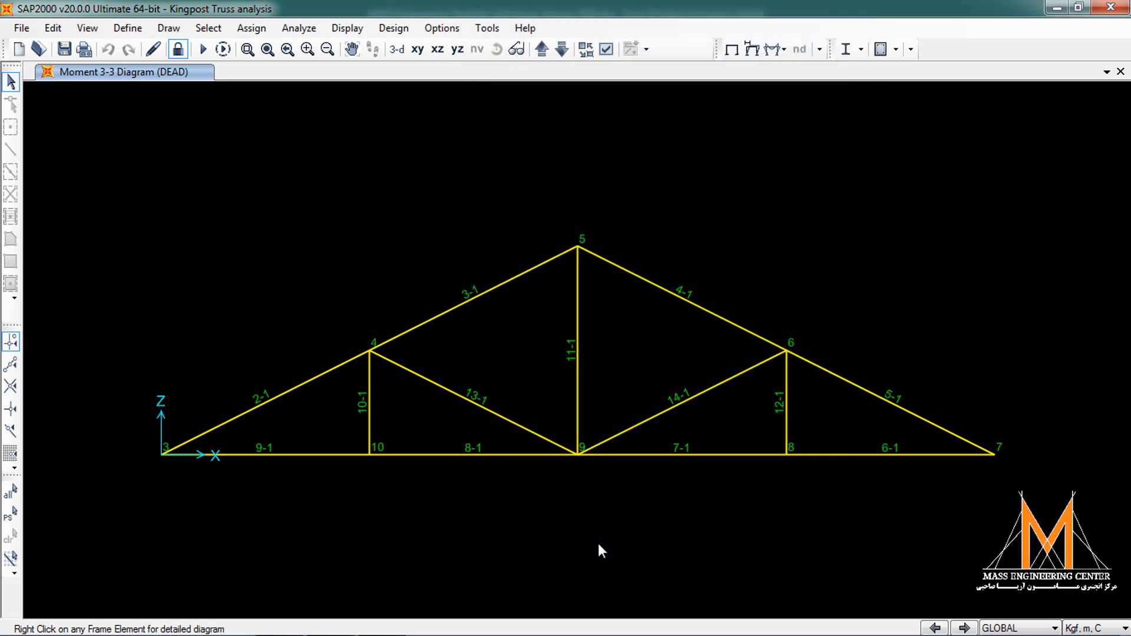
Display the Shear 2-2 force diagram of the frame members for the DEAD case.
click(775, 49)
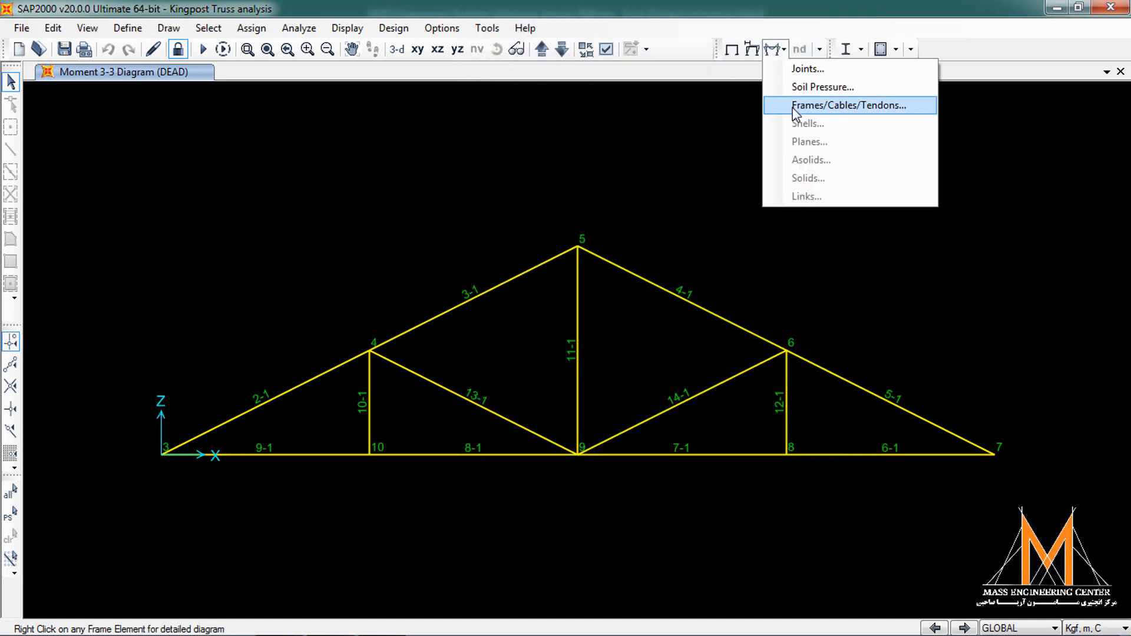
click(799, 104)
click(430, 333)
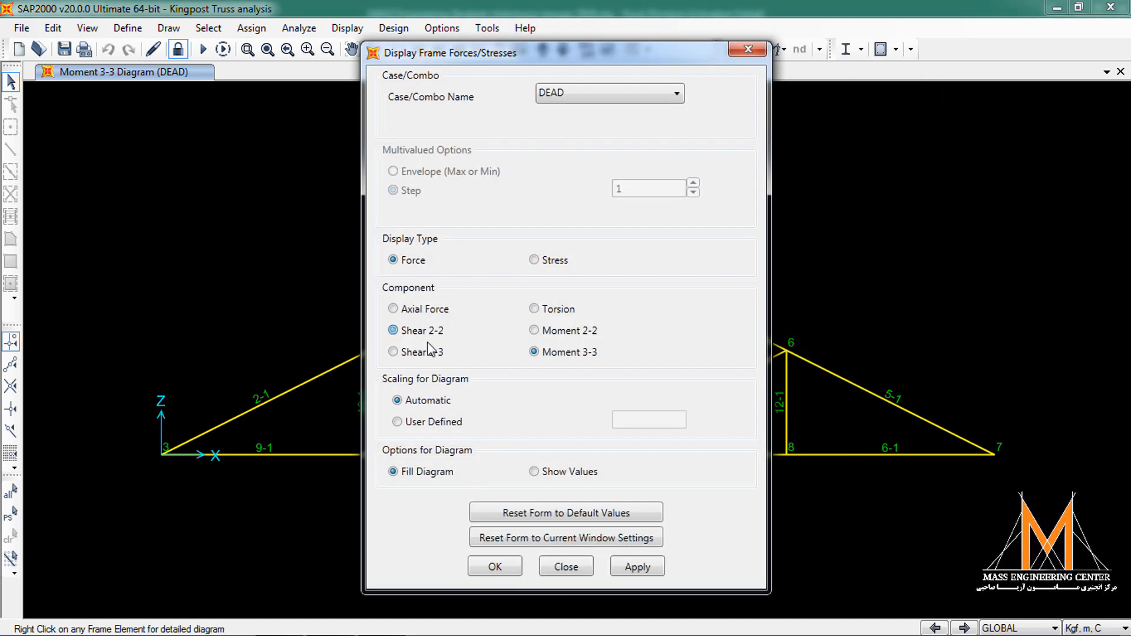
click(624, 571)
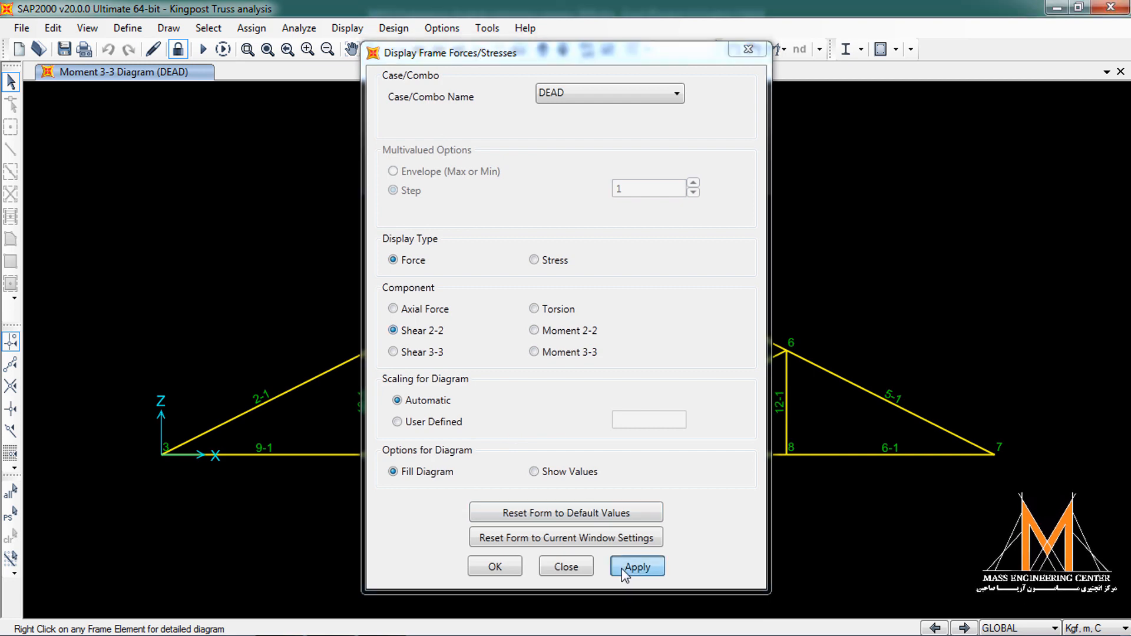
click(495, 567)
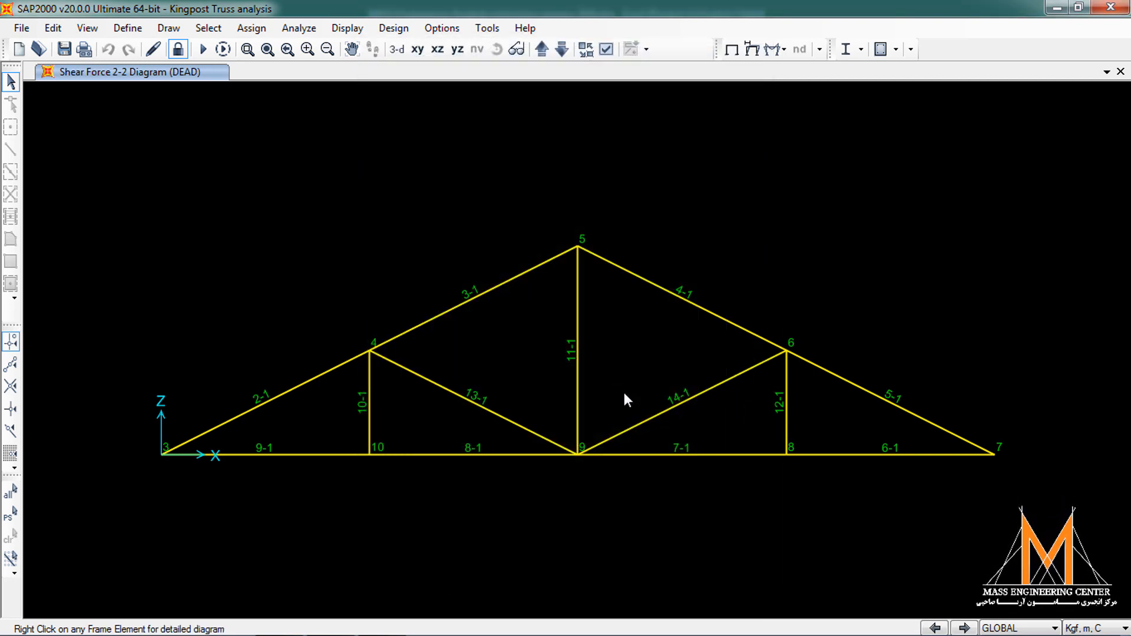
Display the filled Axial Force diagram of the frame members for the DEAD case.
click(775, 49)
click(809, 107)
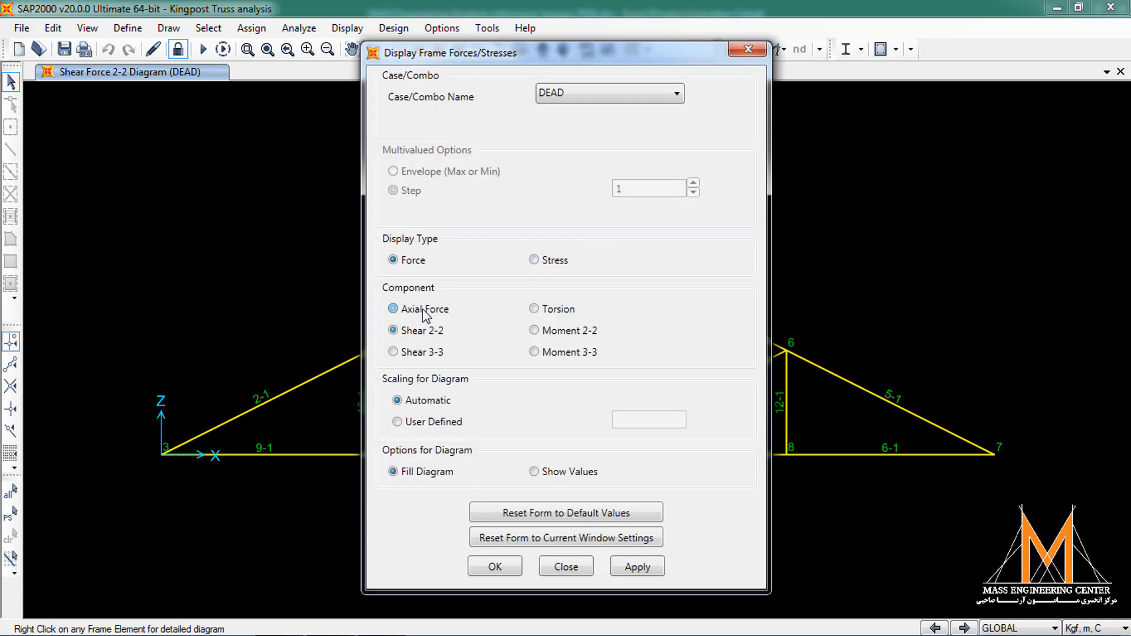
click(423, 312)
click(638, 566)
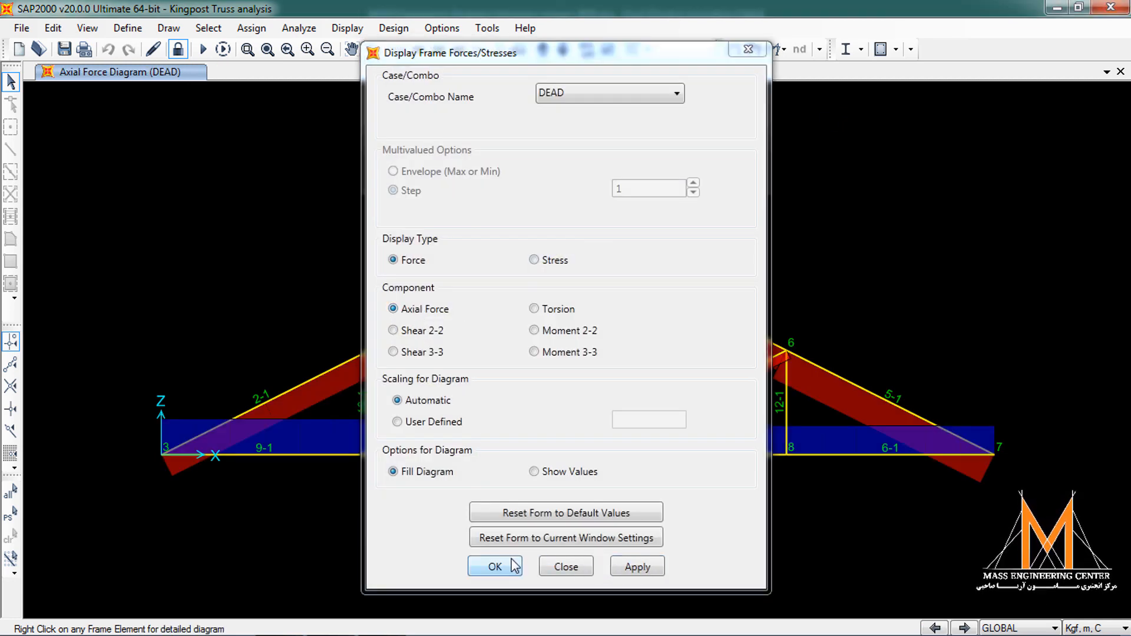
click(494, 567)
Check which output colors represent positive and negative diagram fills, keeping the color settings as they are.
click(487, 27)
mouse_move(442, 28)
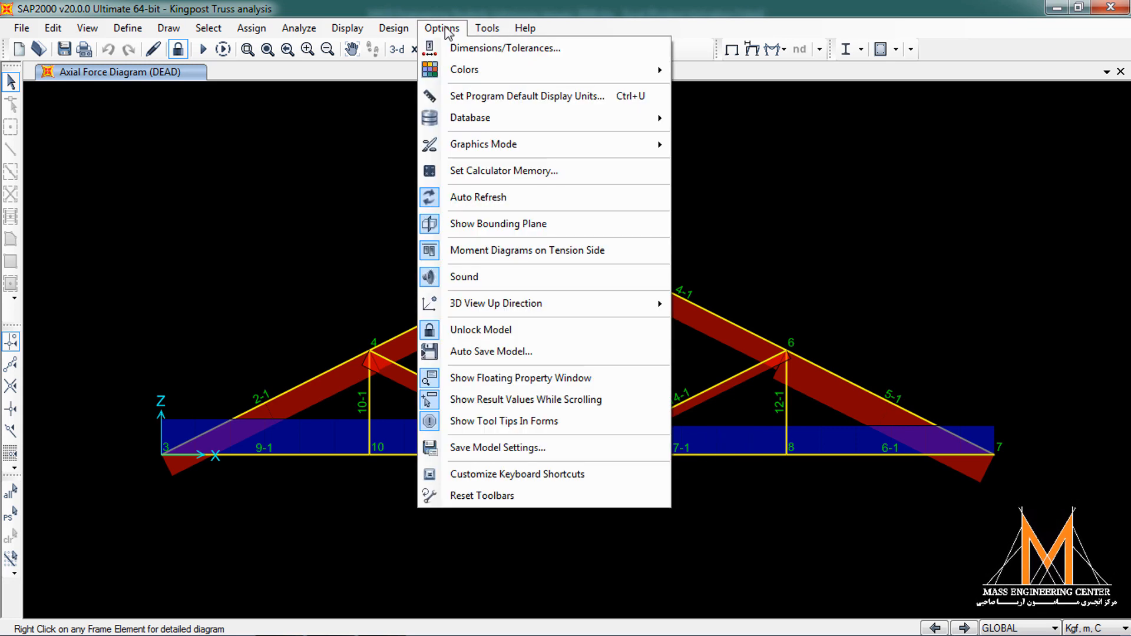
mouse_move(514, 64)
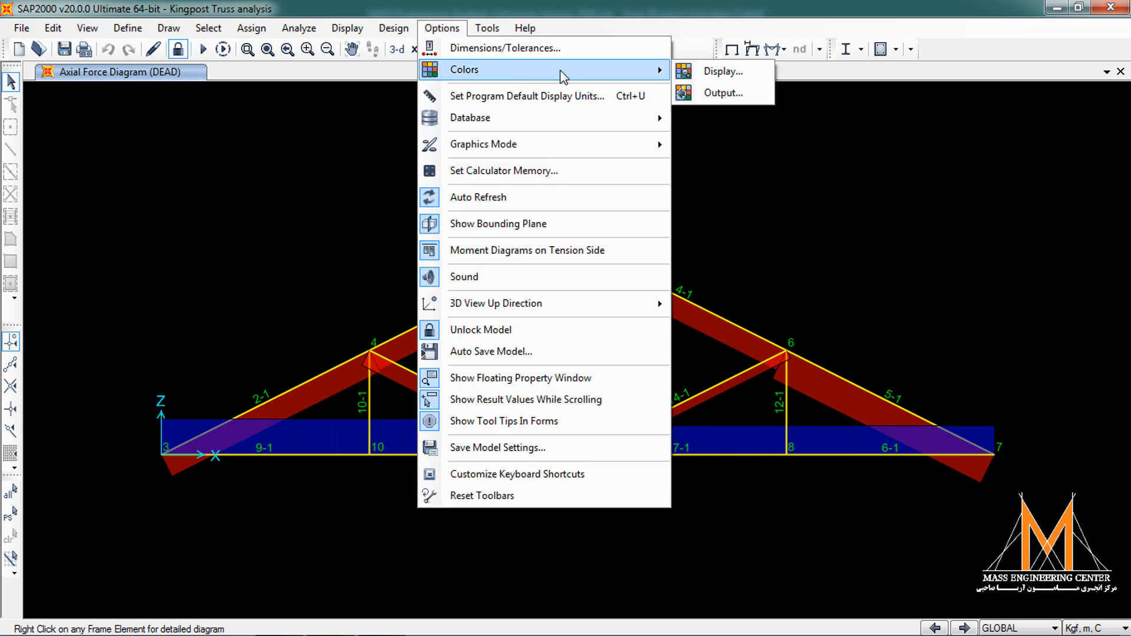
click(729, 92)
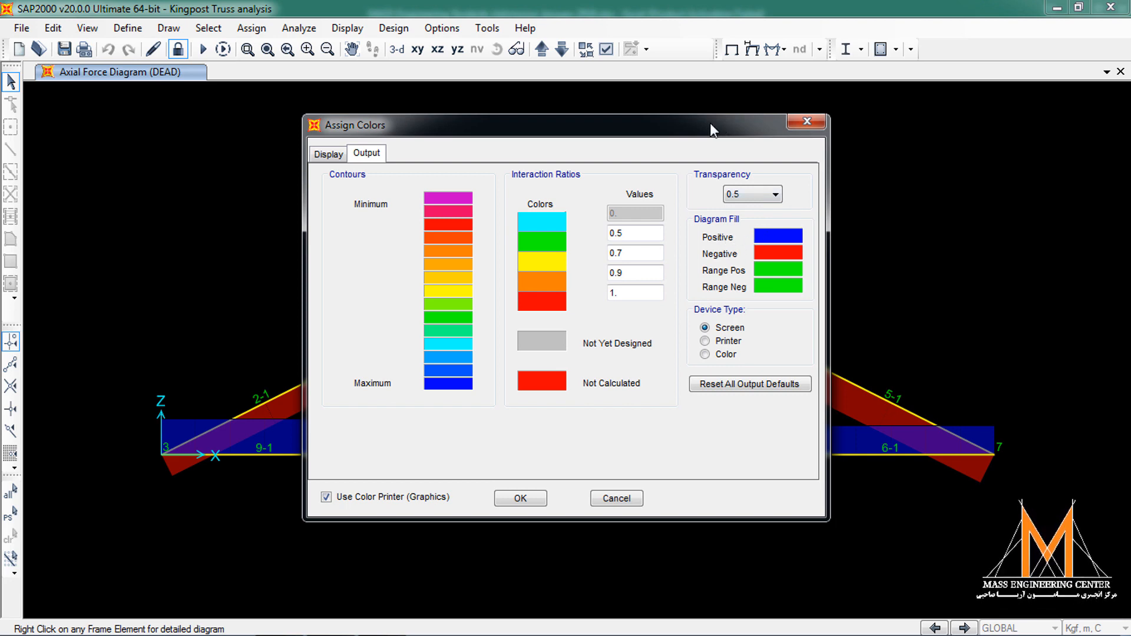
drag(710, 128, 460, 129)
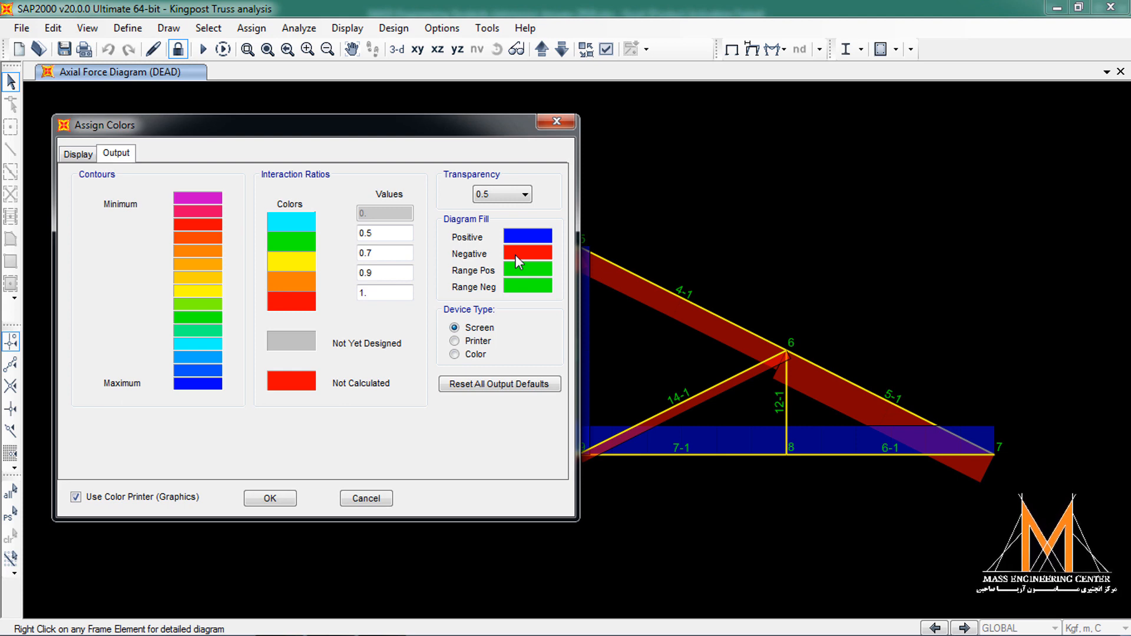
click(270, 498)
Show values instead of fill on the DEAD Axial Force diagram and inspect the member forces.
click(777, 49)
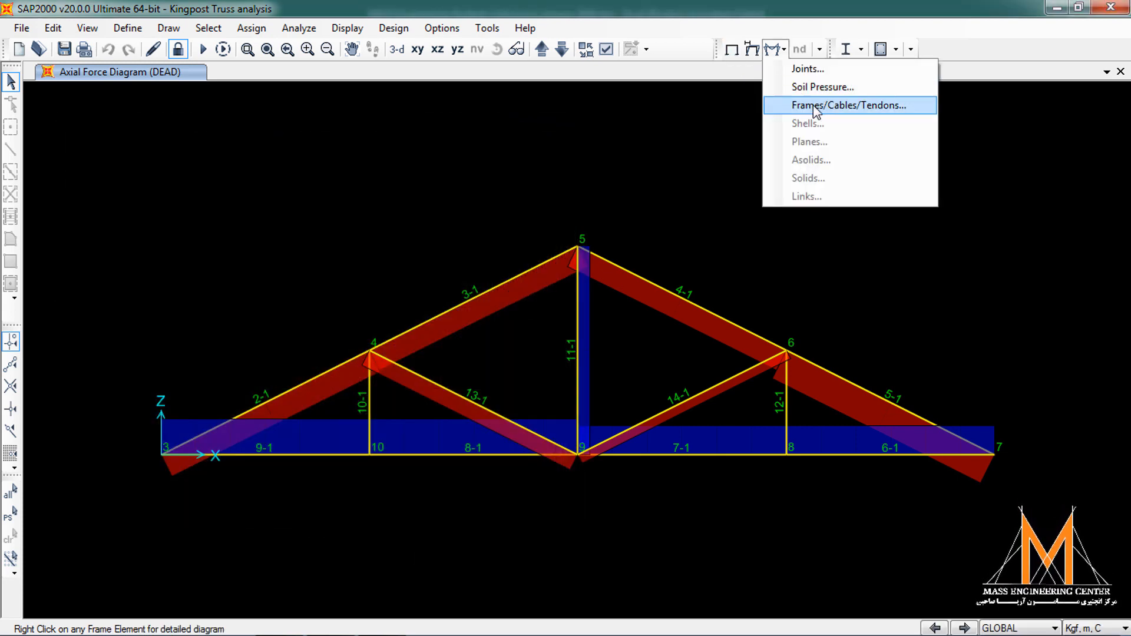
click(817, 106)
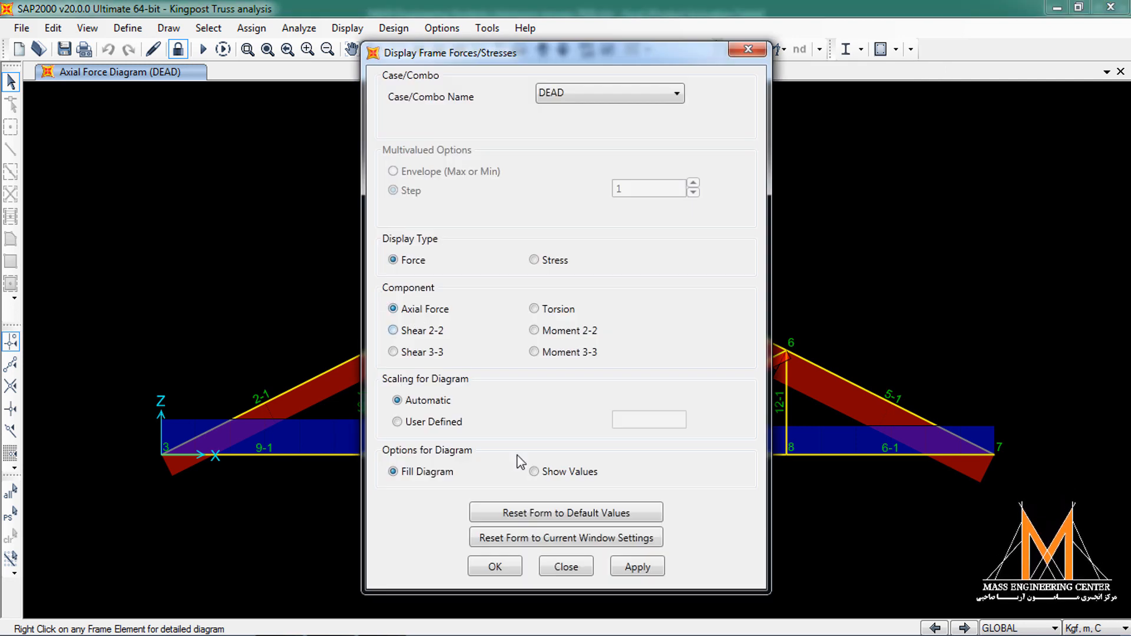
click(569, 471)
click(646, 567)
click(495, 567)
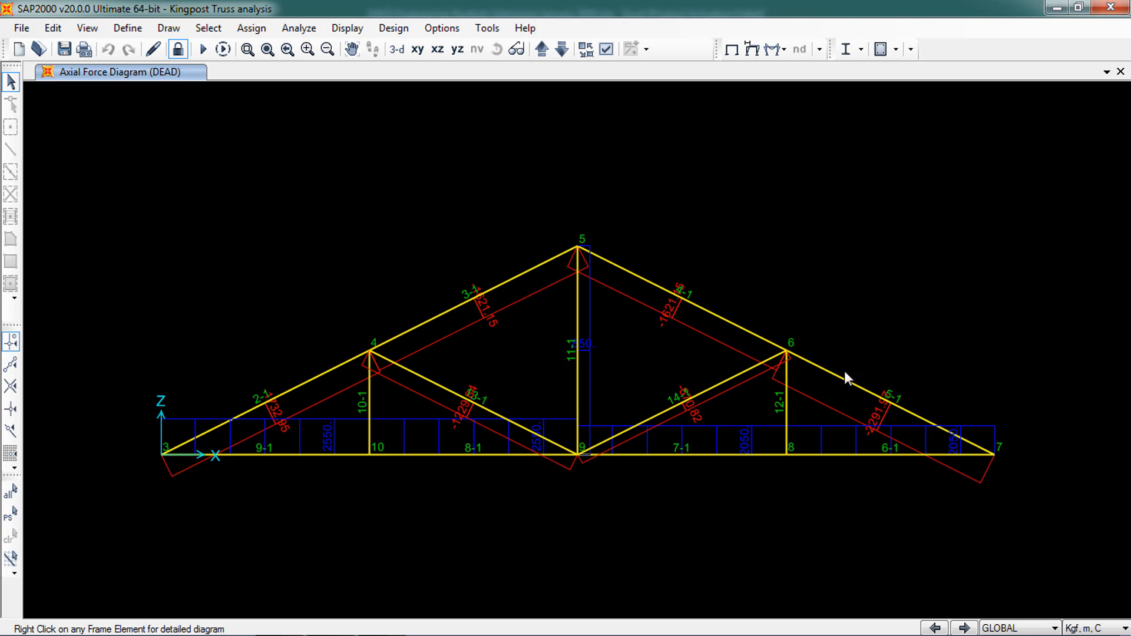
mouse_move(563, 255)
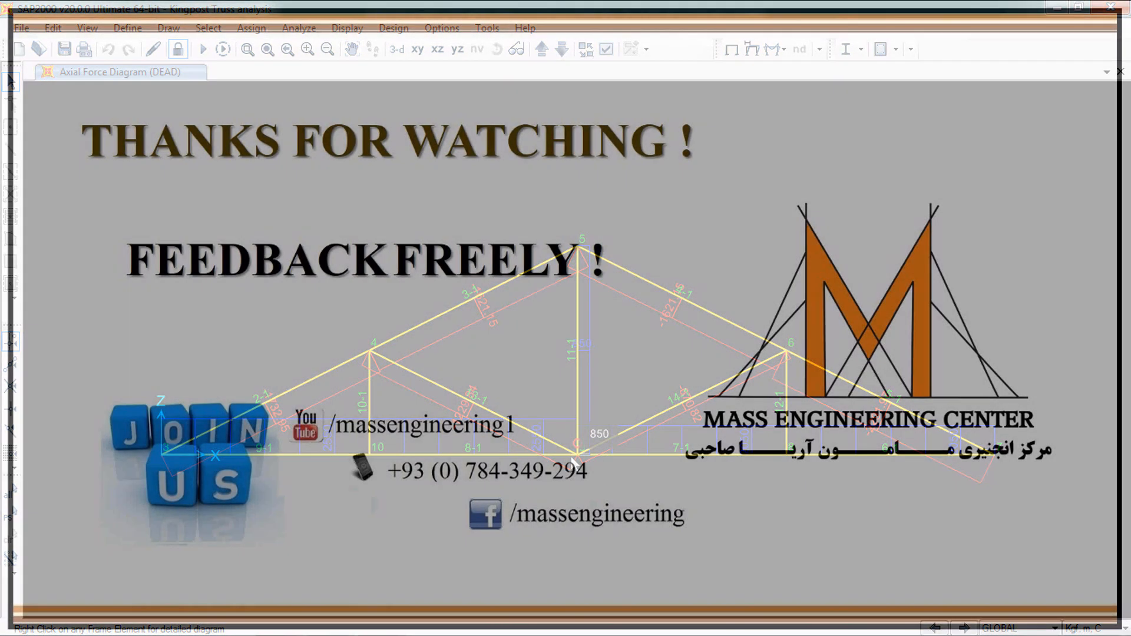